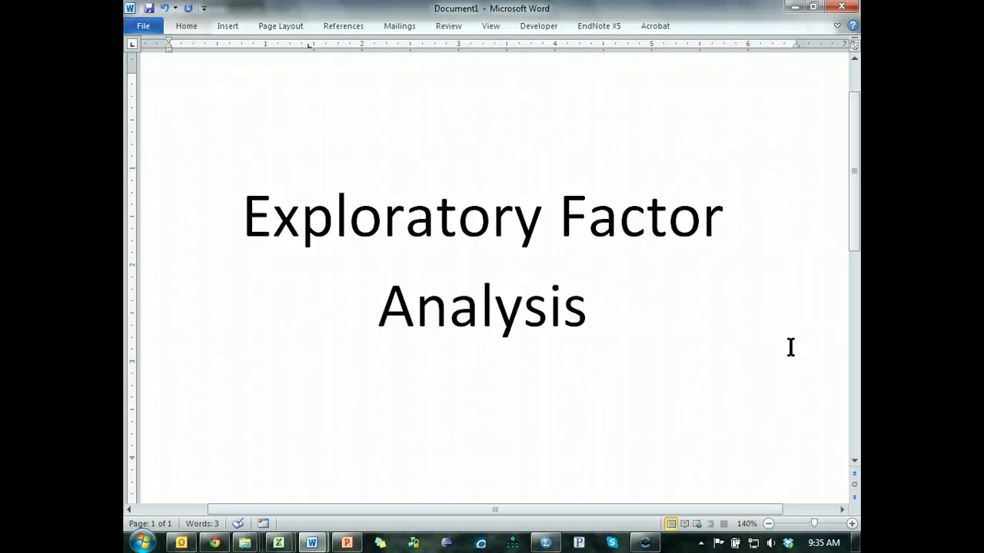
# - Switch from the Word title page to the Statwiki guidelines page in Chrome
pyautogui.hotkey('alt', 'Tab')
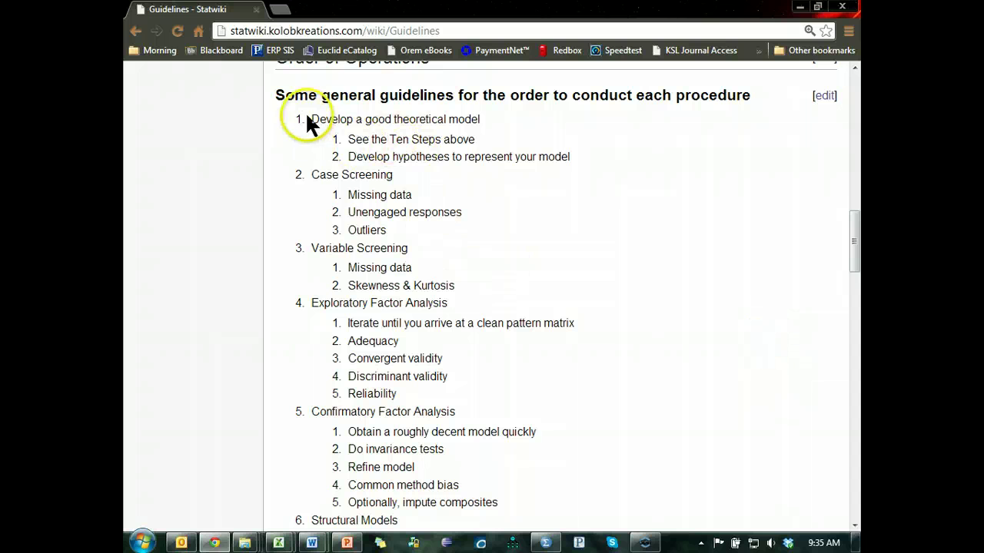
# - Highlight the procedure order and the Exploratory Factor Analysis heading, then return to the SPSS data editor
pyautogui.moveTo(310, 119); pyautogui.dragTo(454, 292)
pyautogui.click(498, 282)
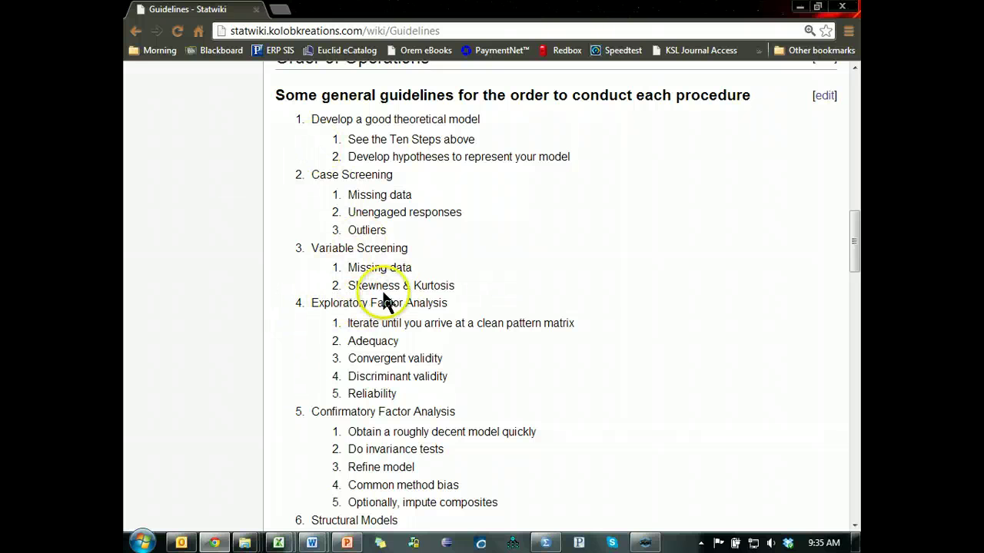
pyautogui.click(311, 306)
pyautogui.moveTo(311, 305); pyautogui.dragTo(464, 308)
pyautogui.hotkey('alt', 'Tab')
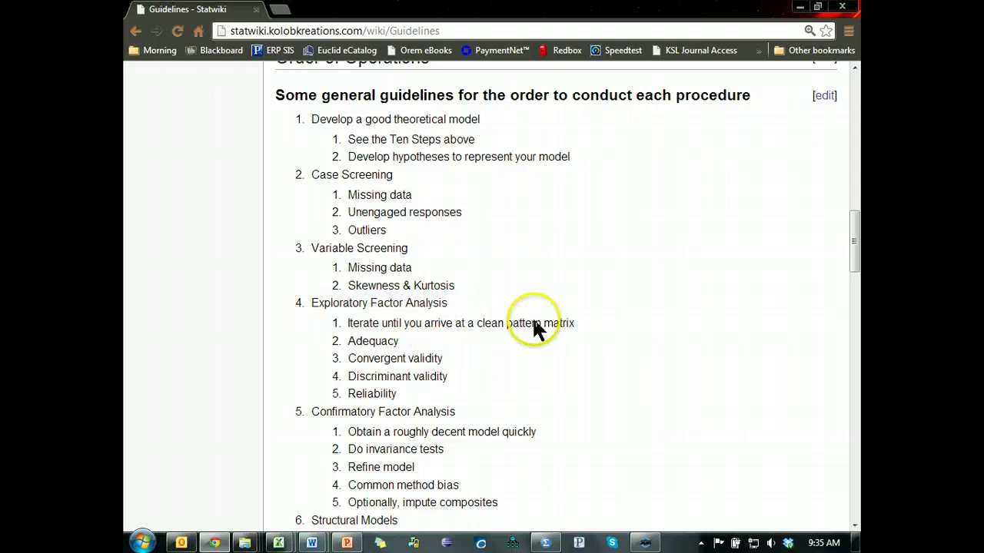
pyautogui.hotkey('alt', 'Tab')
pyautogui.hotkey('alt', 'Tab')
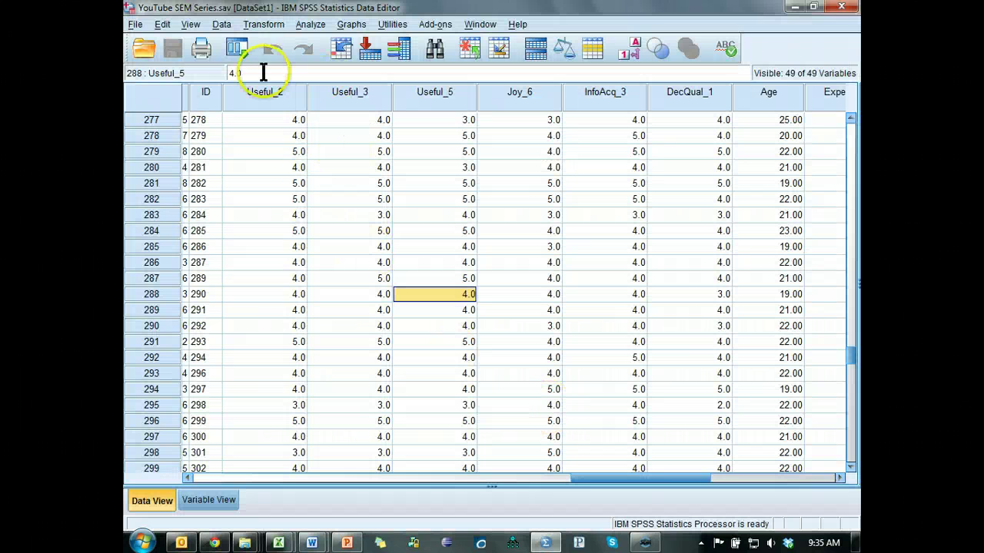
pyautogui.click(310, 23)
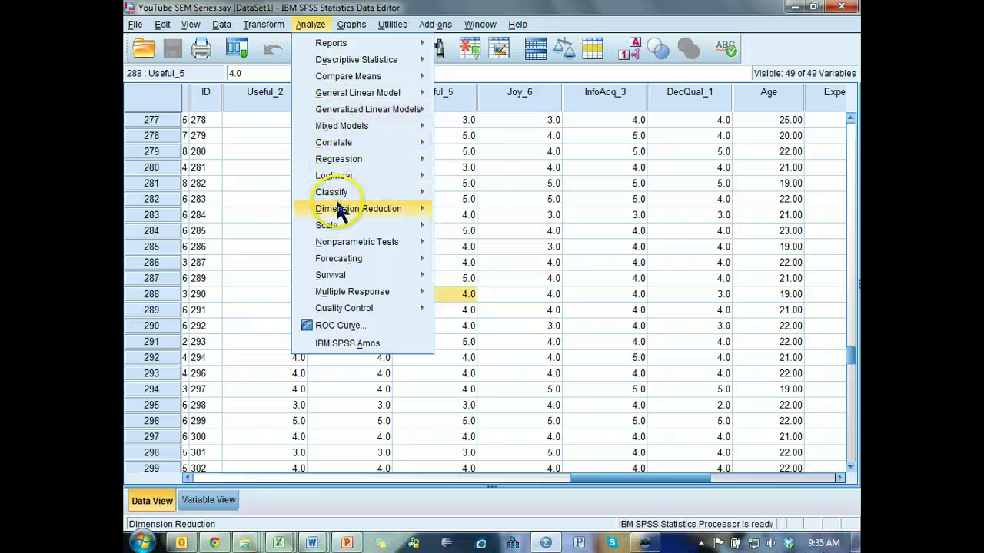
pyautogui.moveTo(340, 212)
pyautogui.click(474, 207)
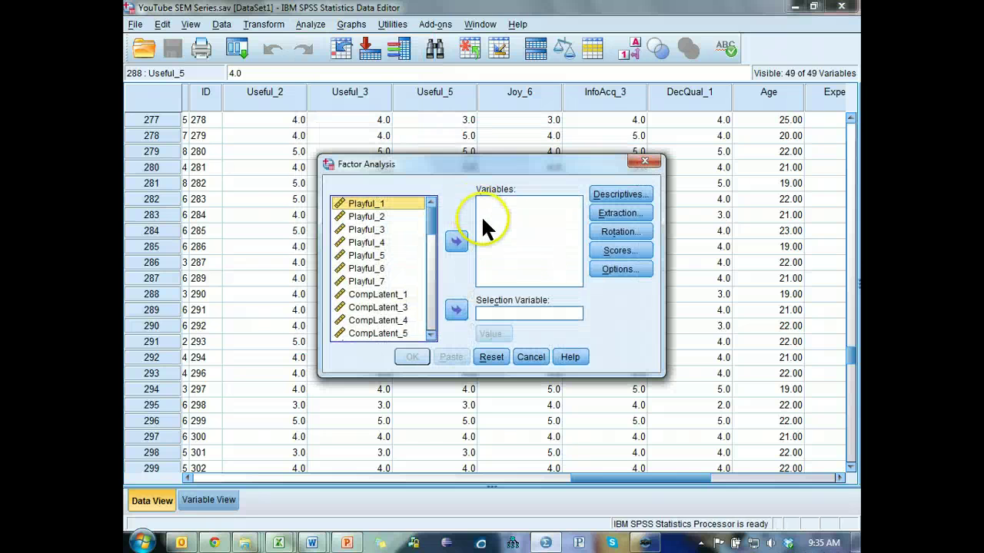
pyautogui.moveTo(432, 223); pyautogui.dragTo(438, 317)
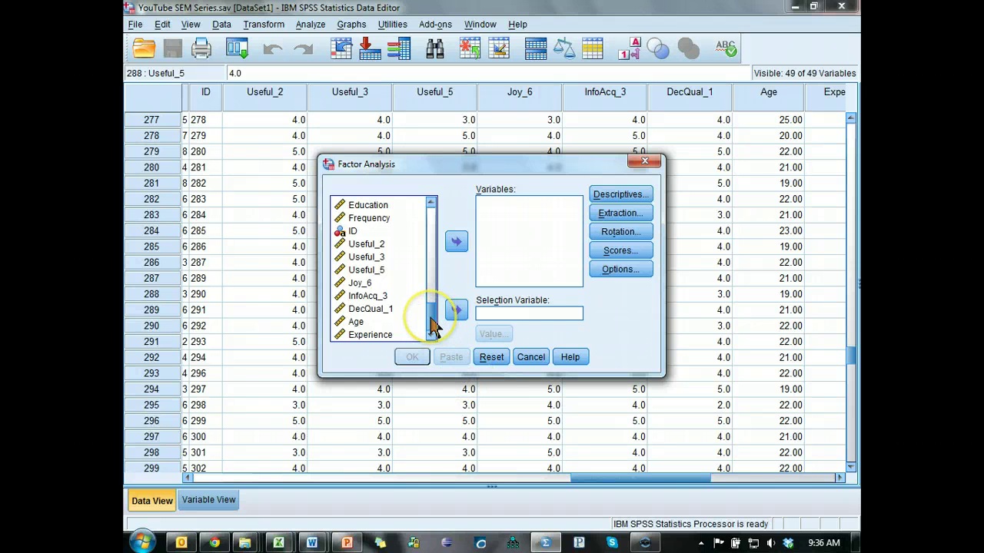
# - Sort the variables ascending by name in Variable View, without saving the original order
pyautogui.click(531, 356)
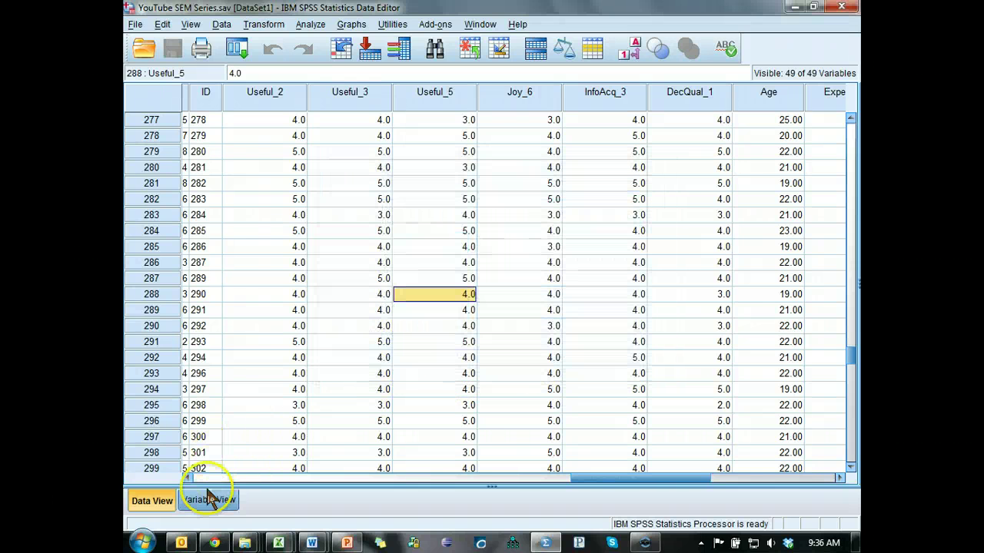
pyautogui.click(218, 501)
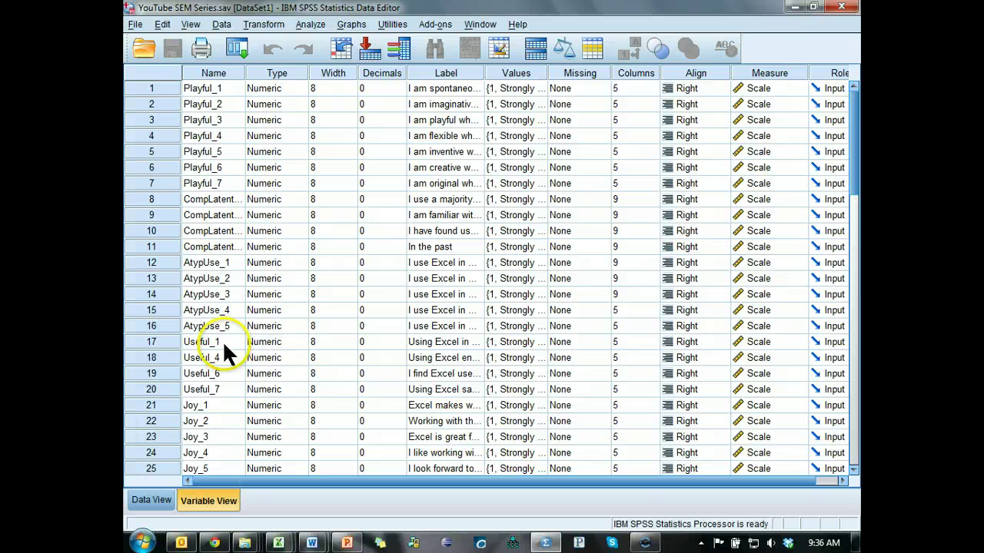
pyautogui.rightClick(211, 78)
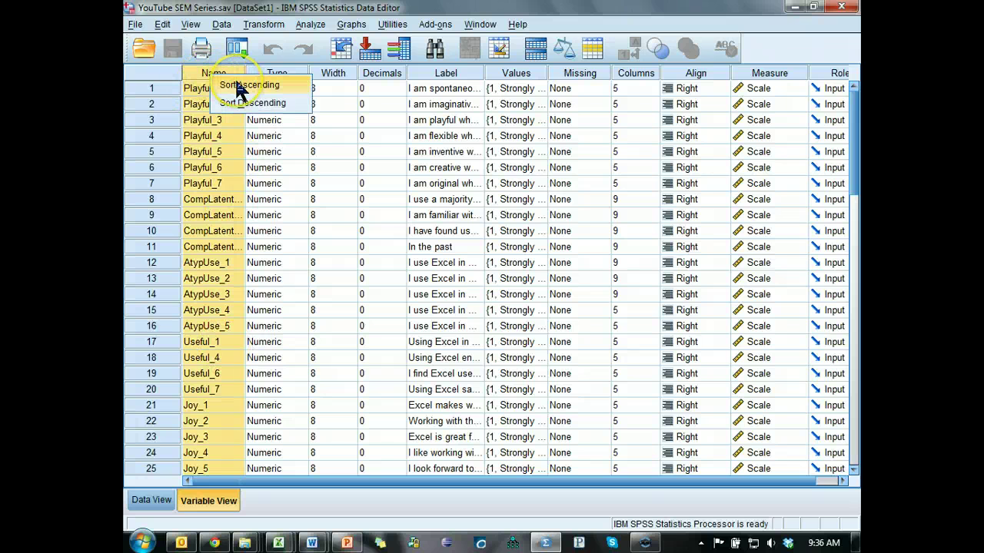
pyautogui.click(238, 85)
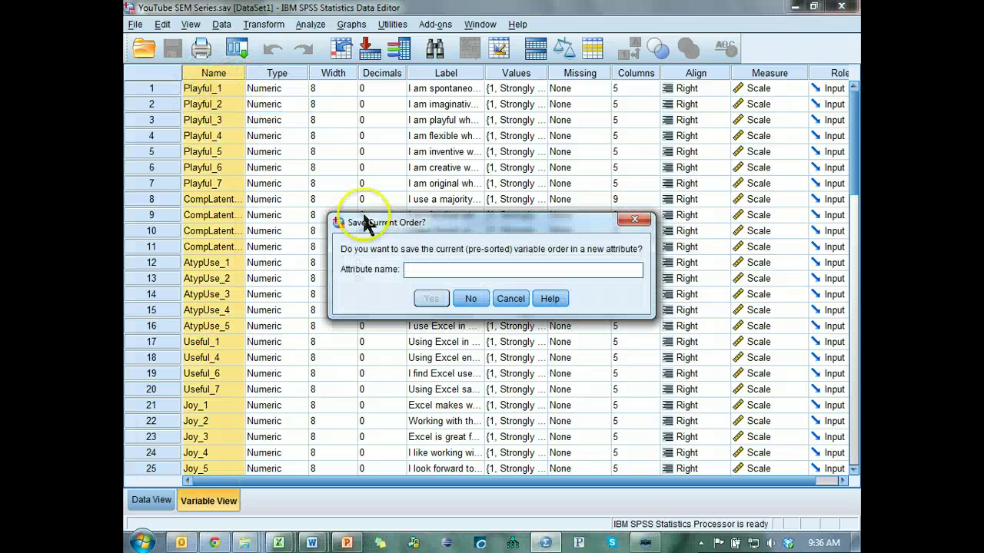
pyautogui.click(453, 296)
pyautogui.hotkey('alt', 'Tab')
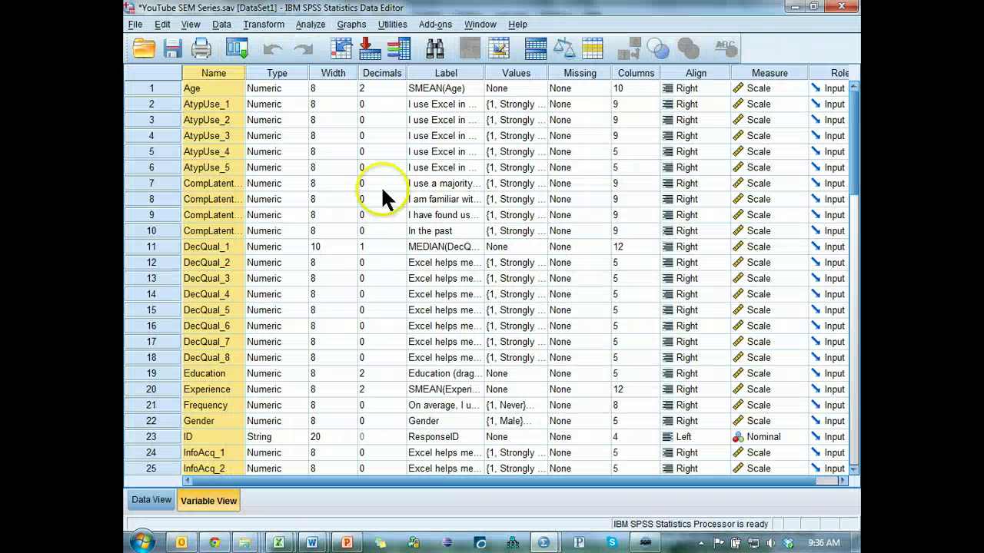
# - Move Age, Education, Experience, Frequency, Gender and ID to the bottom of the variable list
pyautogui.click(157, 88)
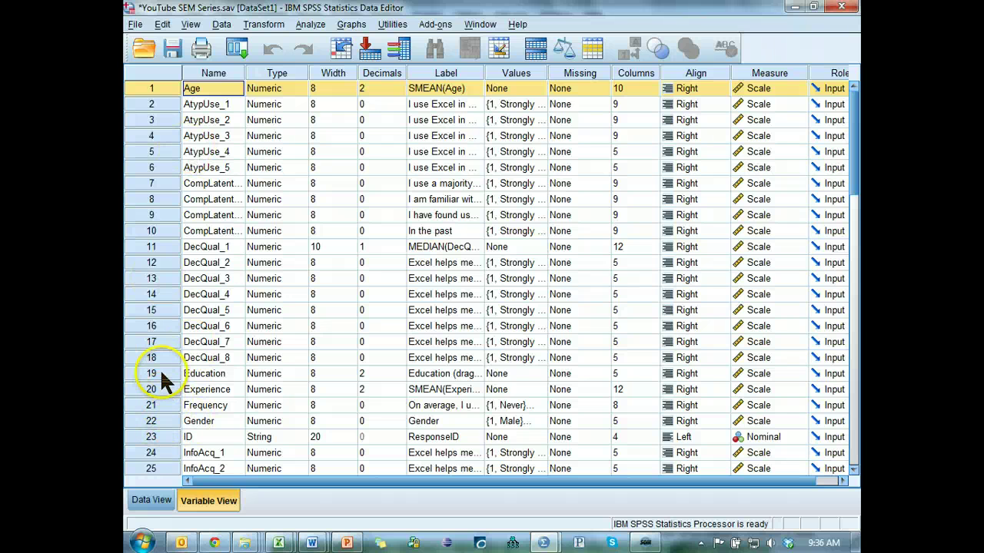
pyautogui.moveTo(161, 374); pyautogui.dragTo(159, 439)
pyautogui.scroll(-6, 150, 369)
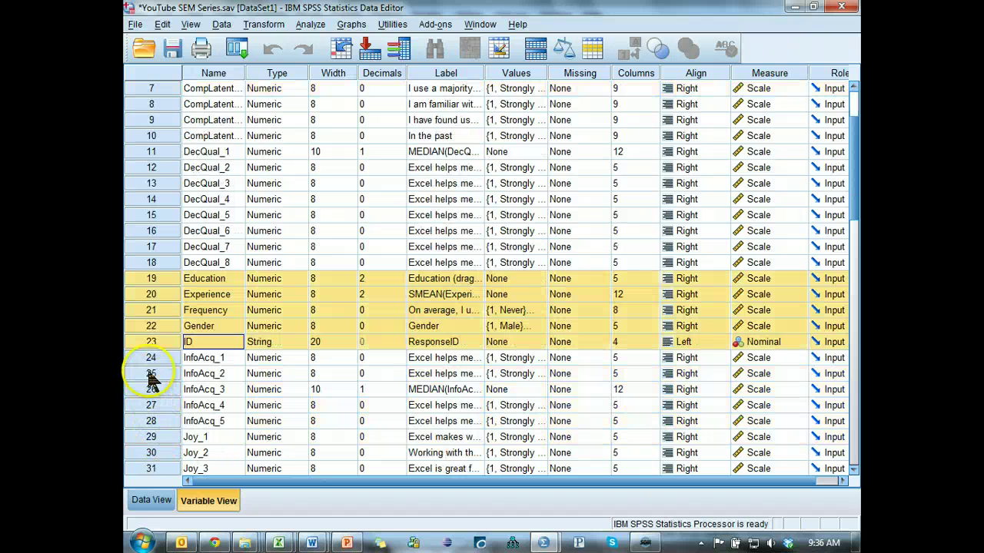
pyautogui.moveTo(158, 159); pyautogui.dragTo(174, 372)
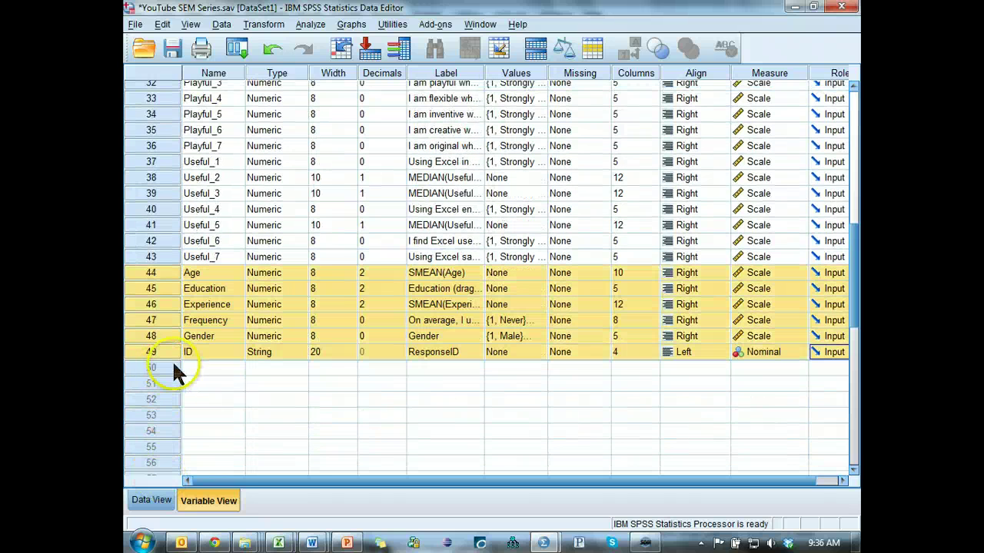
# - Start a Factor analysis with items AtypUse_1 through Useful_7 as the variables
pyautogui.click(237, 48)
pyautogui.click(310, 25)
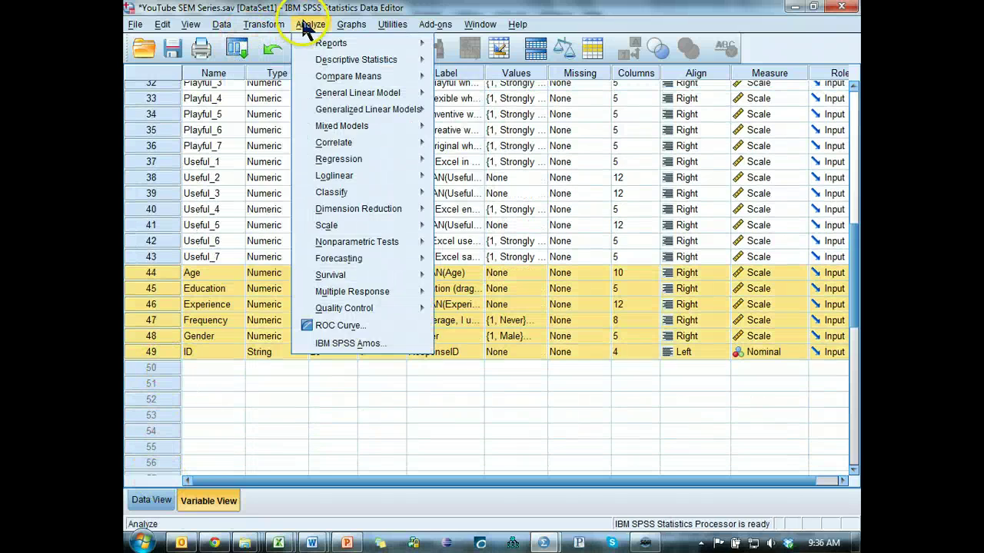
pyautogui.moveTo(413, 209)
pyautogui.click(454, 213)
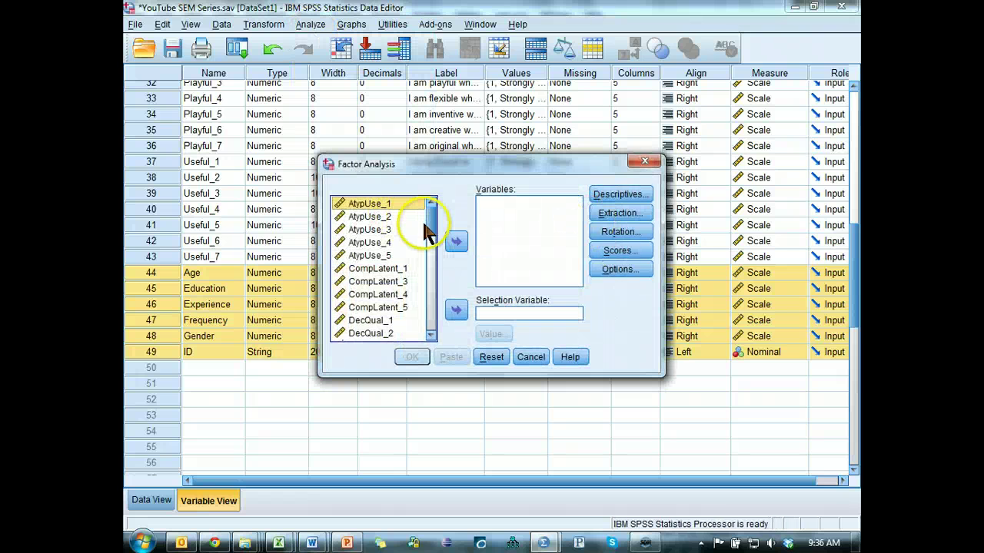
pyautogui.hotkey('ctrl', 'a')
pyautogui.scroll(-5, 432, 284)
pyautogui.scroll(-5, 433, 284)
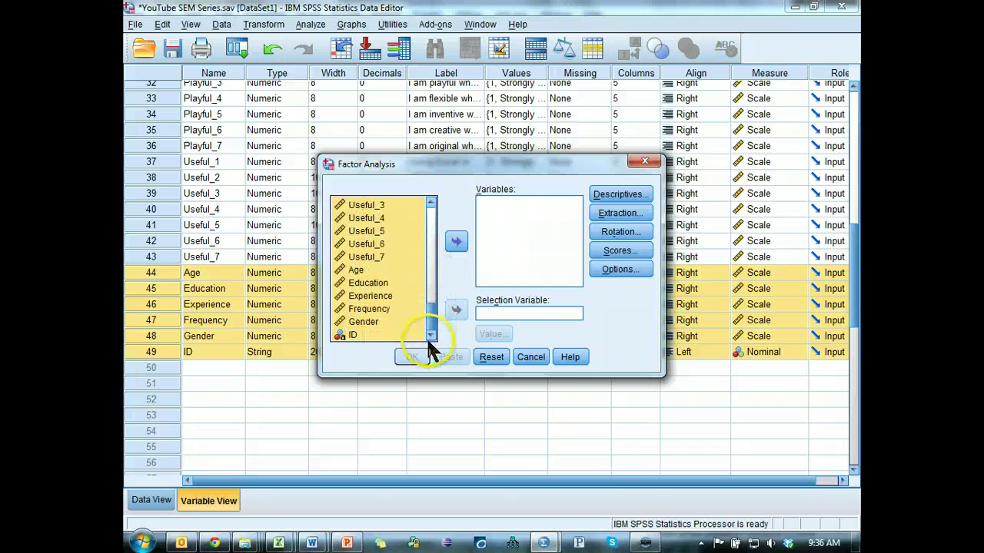
pyautogui.keyDown('shift'); pyautogui.click(367, 257); pyautogui.keyUp('shift')
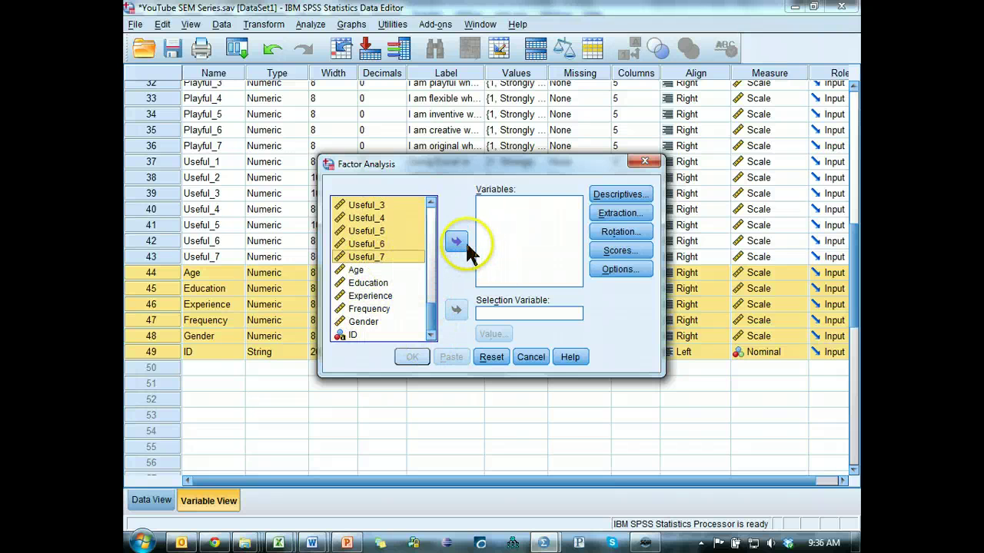
pyautogui.click(457, 242)
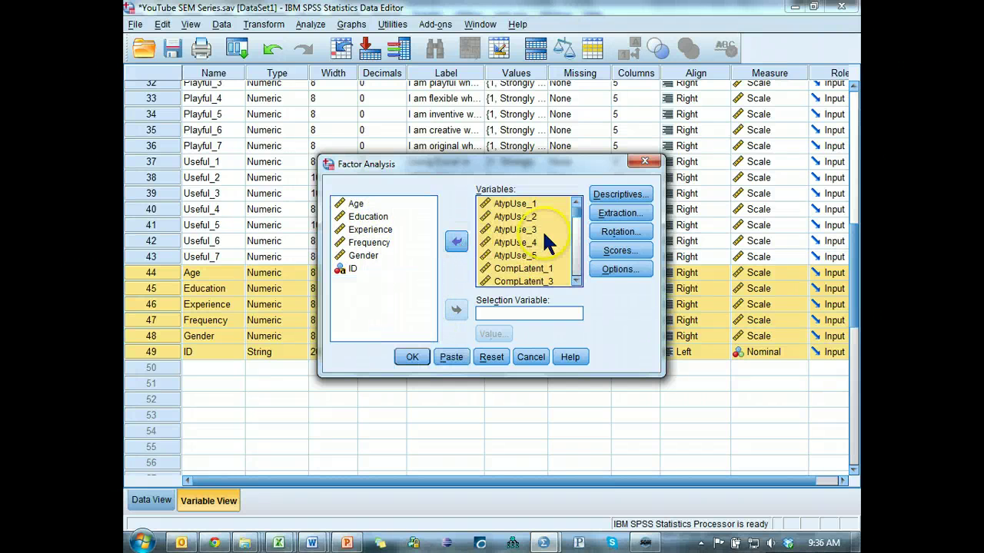
# - Request the reproduced correlation matrix and the KMO and Bartlett's test in Descriptives
pyautogui.click(612, 196)
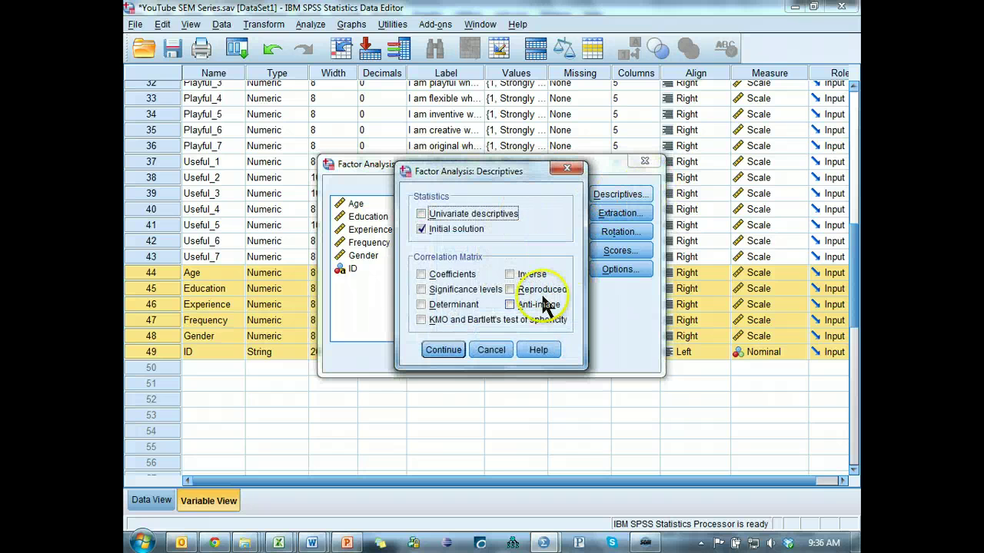
pyautogui.click(536, 291)
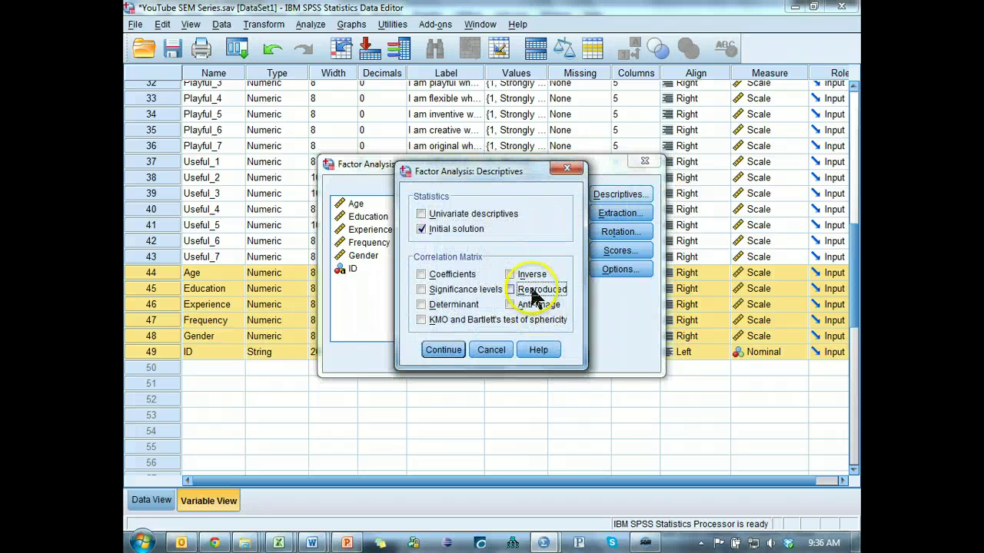
pyautogui.click(434, 319)
pyautogui.click(443, 349)
# - Set the extraction method to Maximum likelihood
pyautogui.click(622, 219)
pyautogui.click(449, 164)
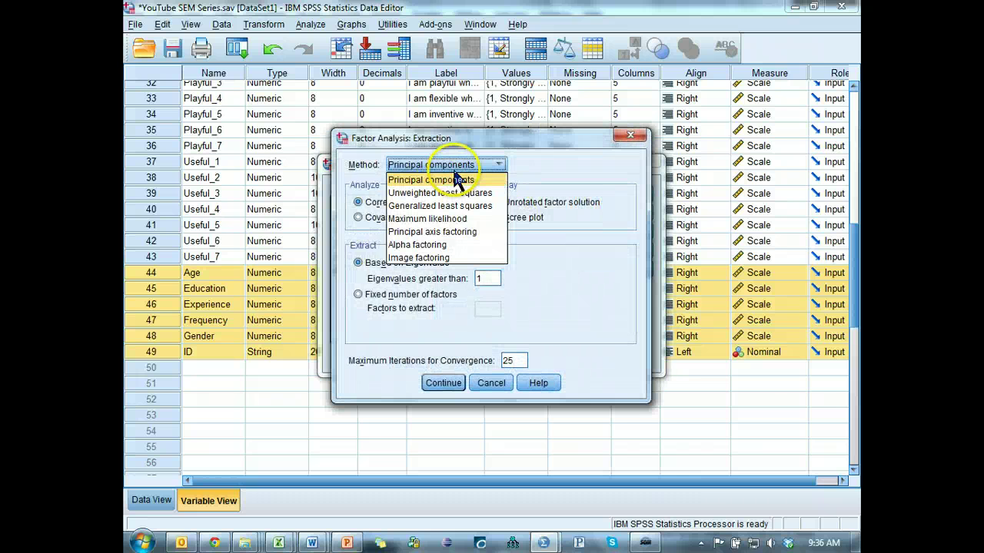
pyautogui.click(456, 219)
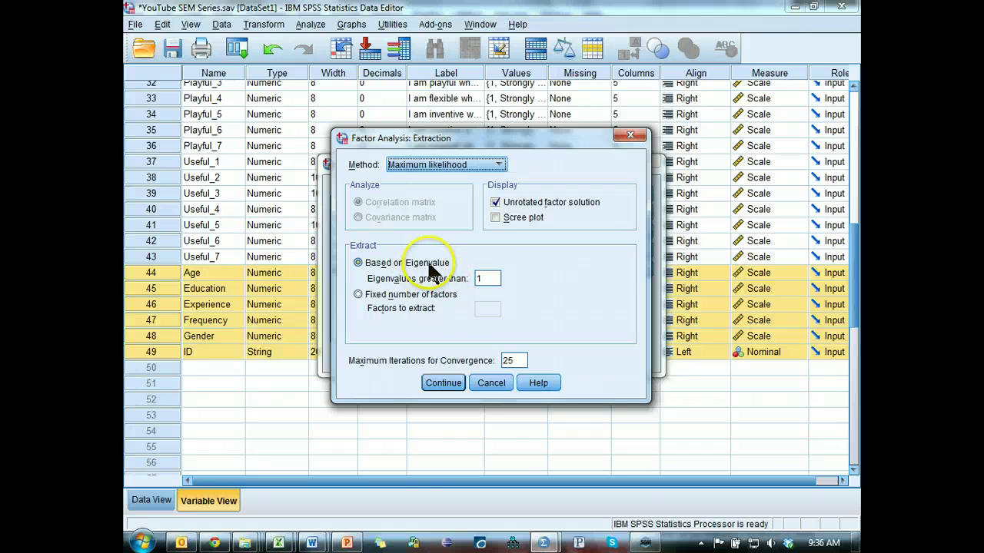
pyautogui.moveTo(486, 137); pyautogui.dragTo(562, 84)
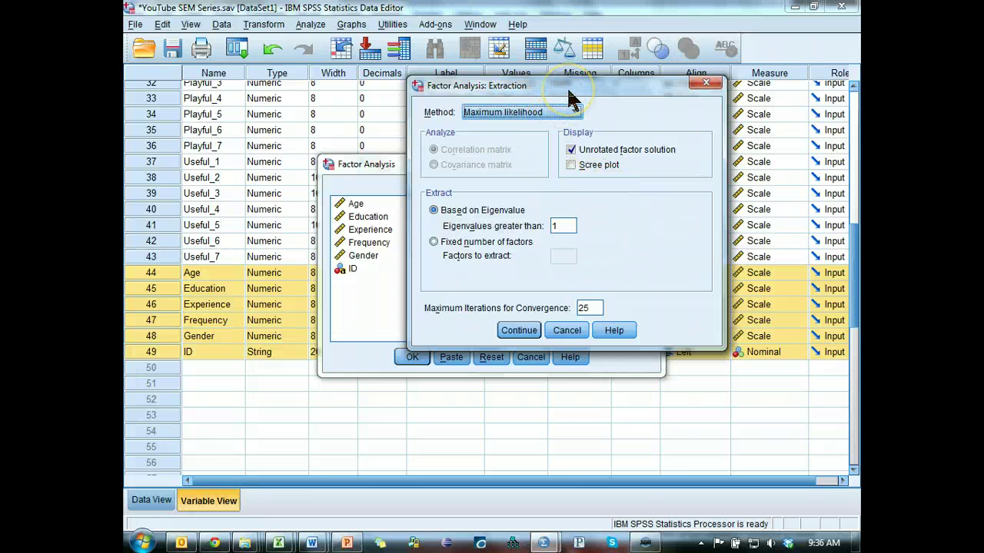
pyautogui.moveTo(568, 90); pyautogui.dragTo(285, 143)
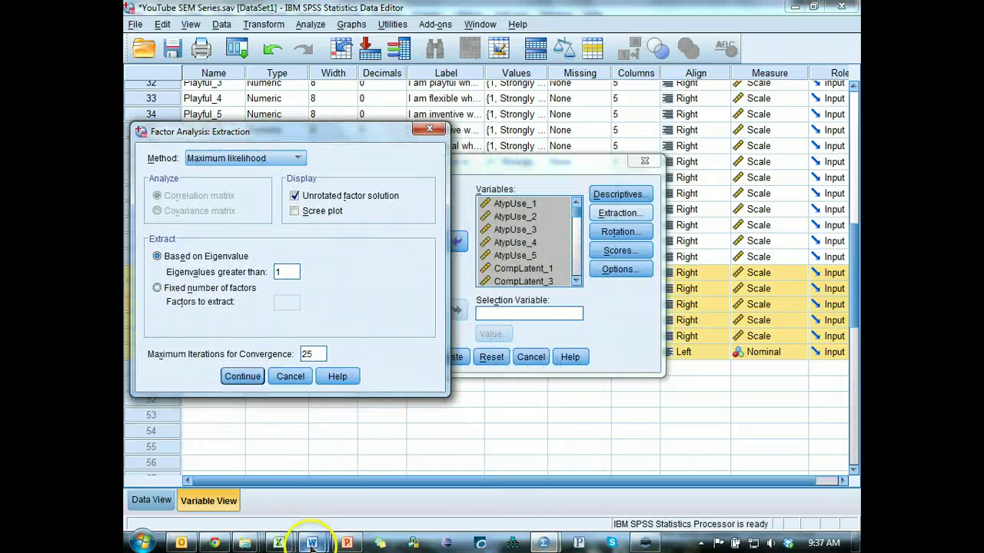
# - Review the research model diagram in the Capstone Example Model document, then go back to SPSS
pyautogui.moveTo(311, 542)
pyautogui.click(256, 478)
pyautogui.scroll(15, 480, 273)
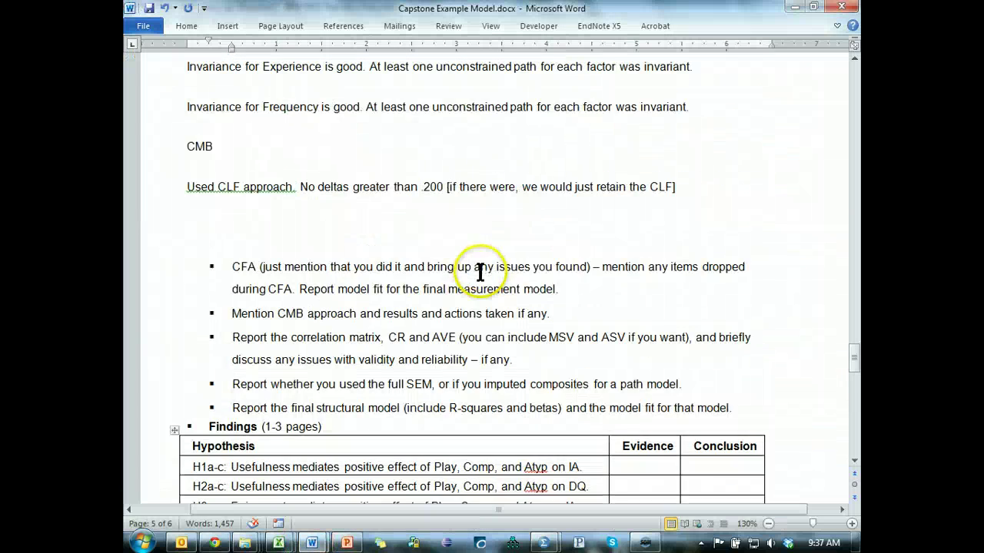
pyautogui.scroll(20, 480, 276)
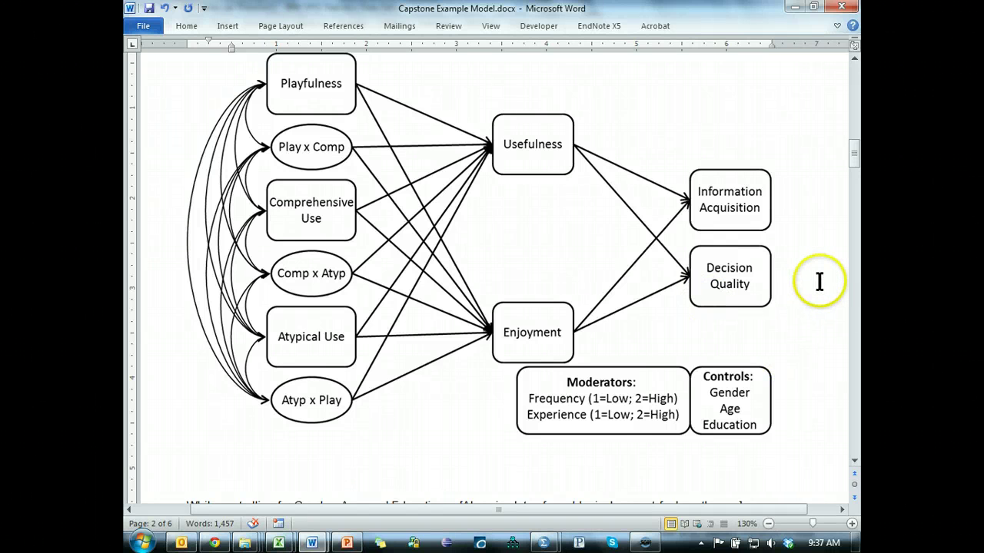
pyautogui.hotkey('alt', 'Tab')
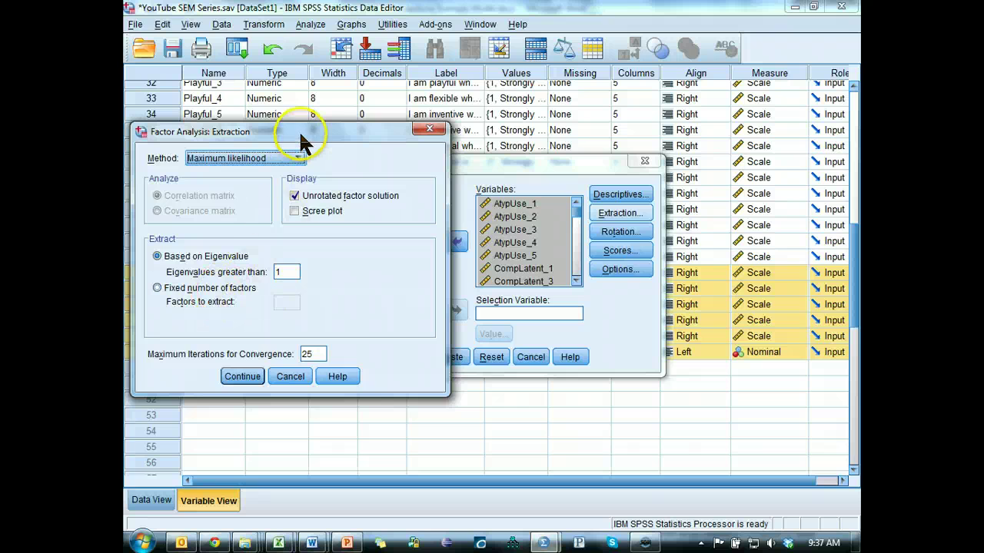
# - Accept the Maximum likelihood extraction and choose Promax rotation
pyautogui.moveTo(300, 137); pyautogui.dragTo(496, 137)
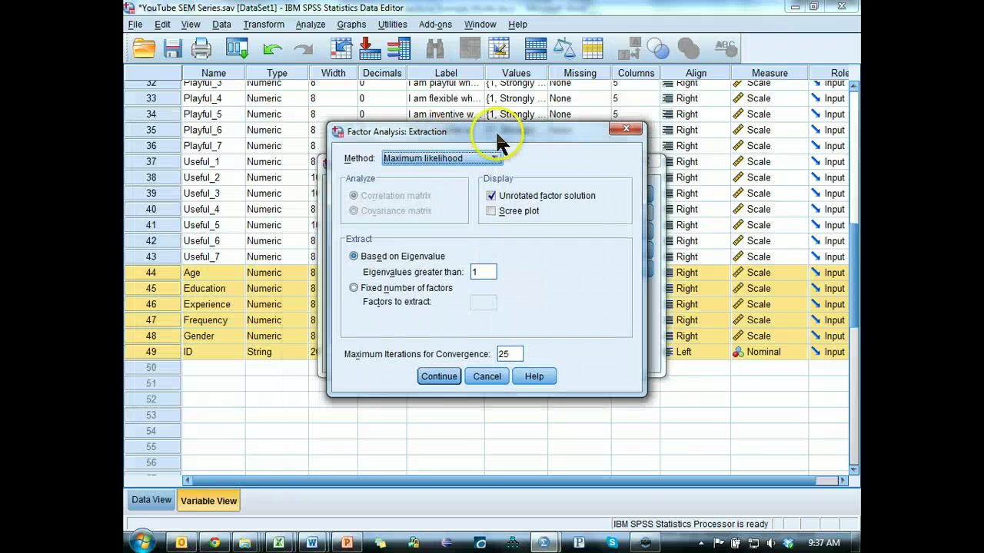
pyautogui.click(442, 379)
pyautogui.click(602, 234)
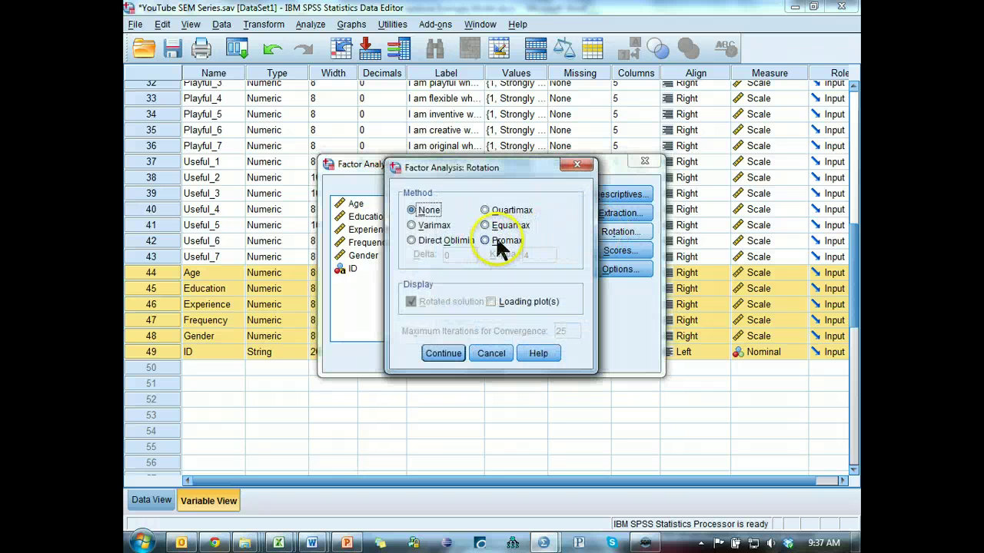
pyautogui.click(497, 240)
pyautogui.click(446, 355)
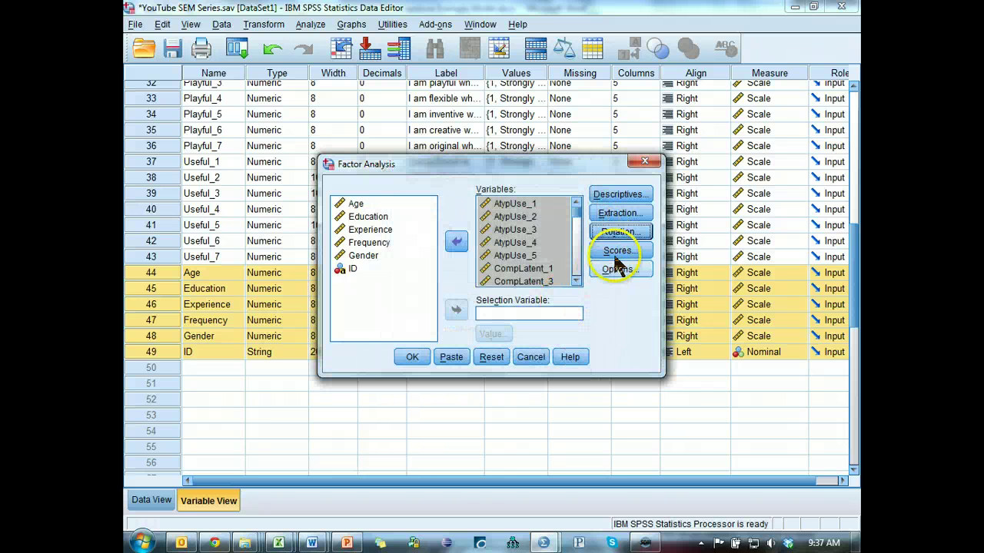
# - Sort loadings by size, suppress small coefficients, and run the factor analysis
pyautogui.click(621, 271)
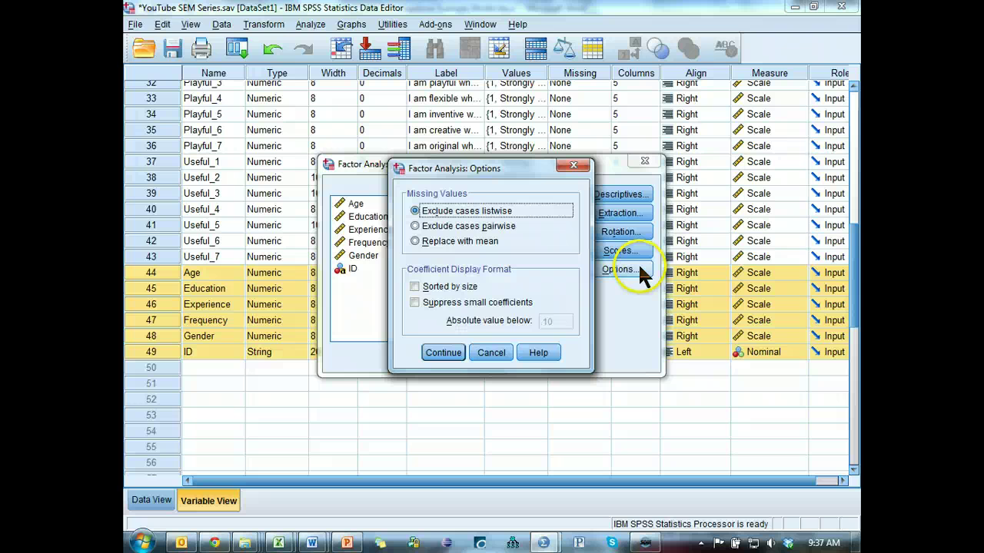
pyautogui.click(447, 289)
pyautogui.click(430, 305)
pyautogui.doubleClick(558, 323)
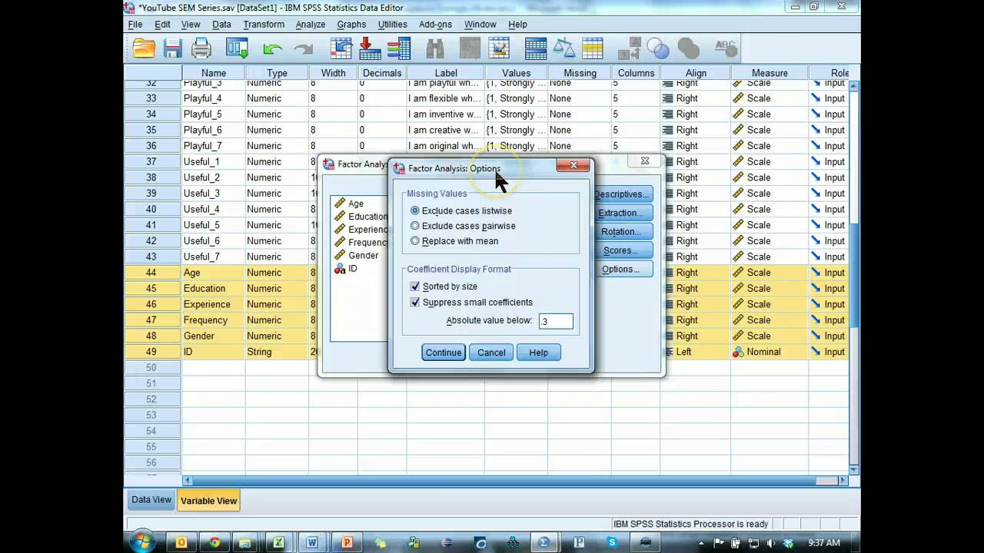
pyautogui.click(452, 355)
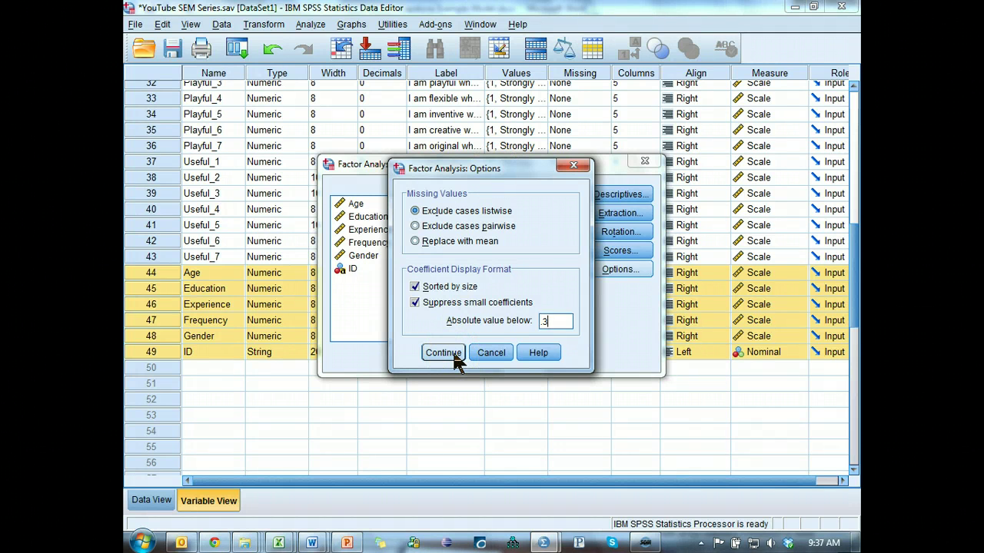
pyautogui.click(444, 353)
pyautogui.click(412, 358)
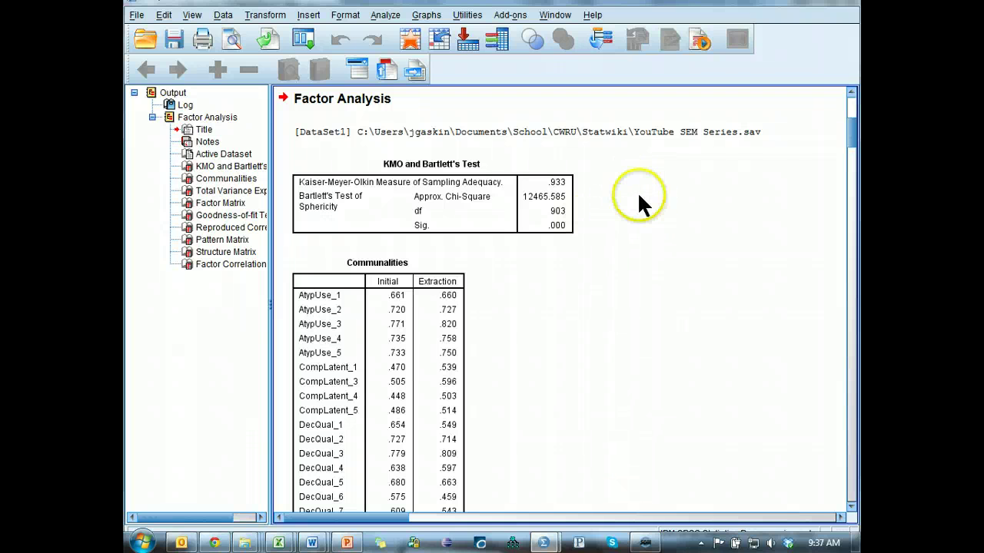
pyautogui.click(559, 198)
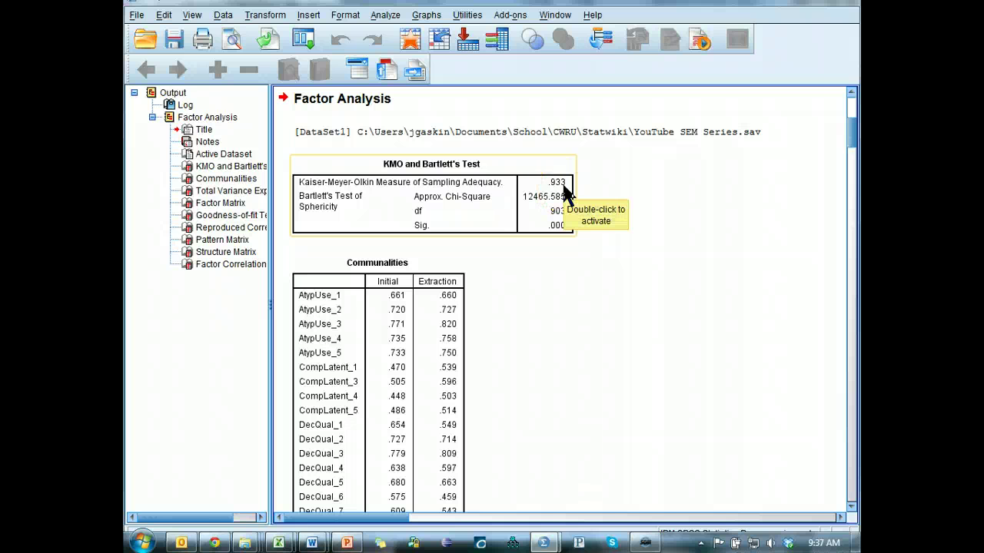
pyautogui.click(615, 228)
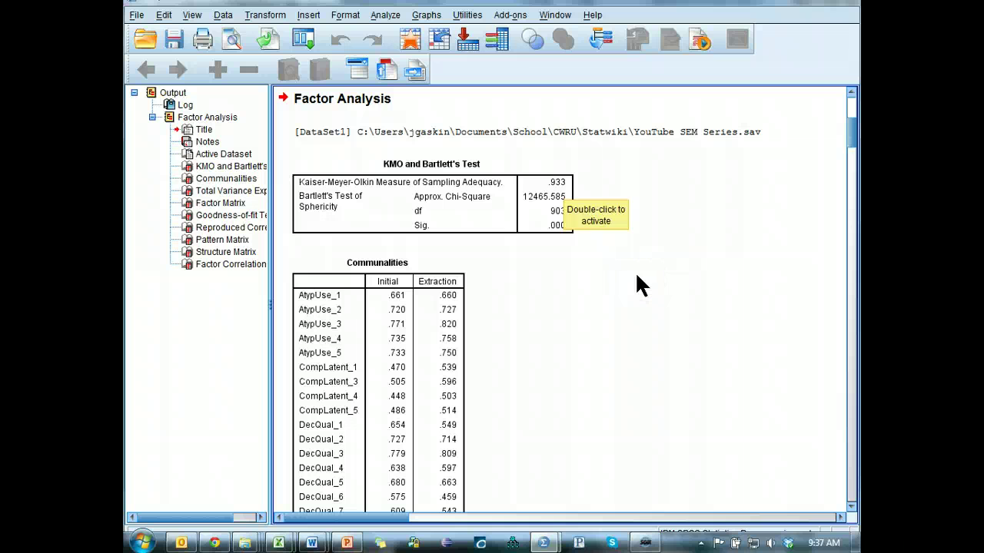
pyautogui.click(700, 252)
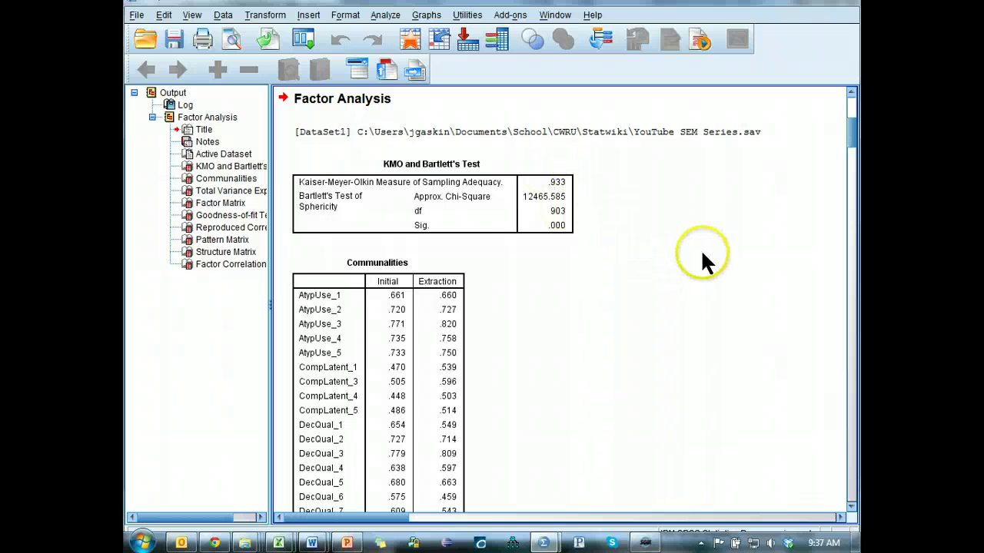
pyautogui.click(515, 233)
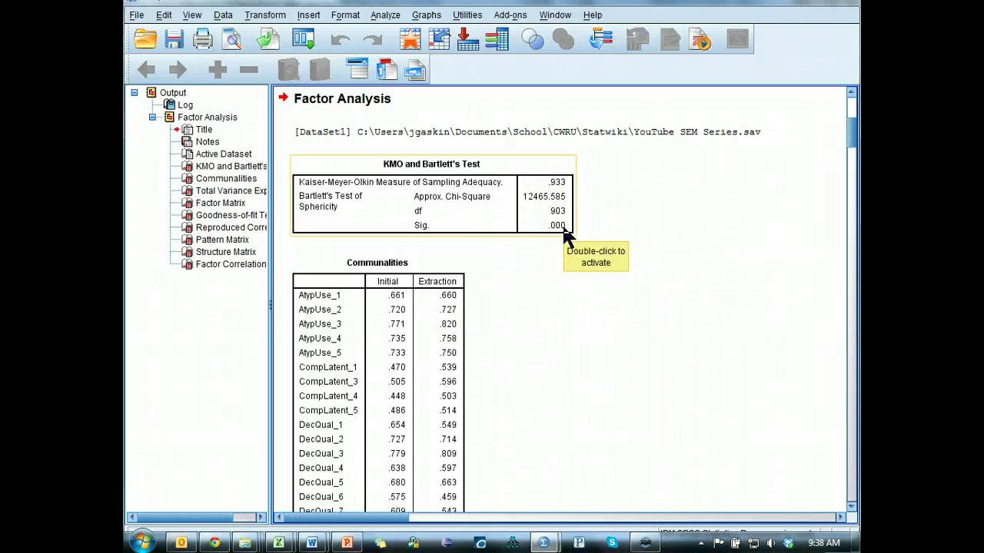
pyautogui.click(589, 226)
pyautogui.click(540, 237)
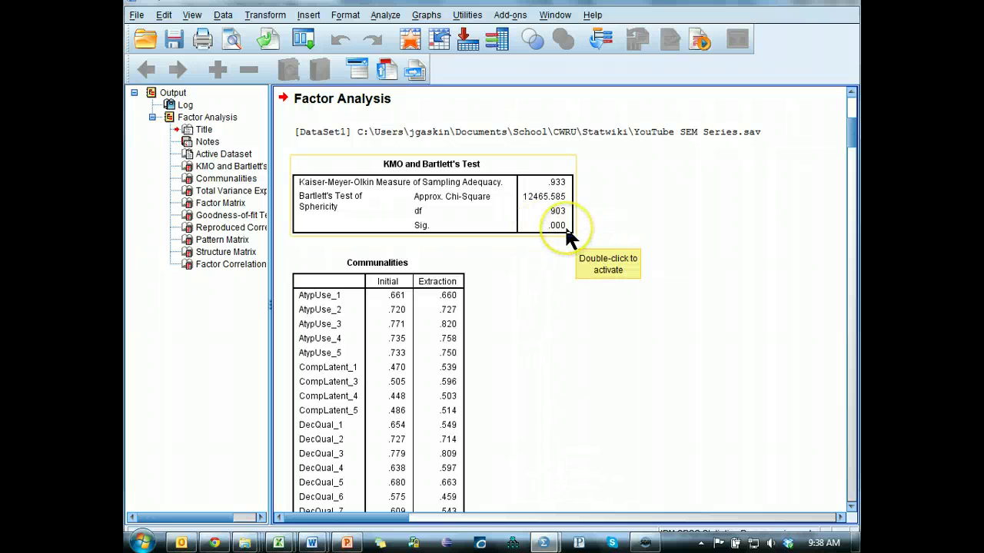
pyautogui.scroll(-3, 588, 246)
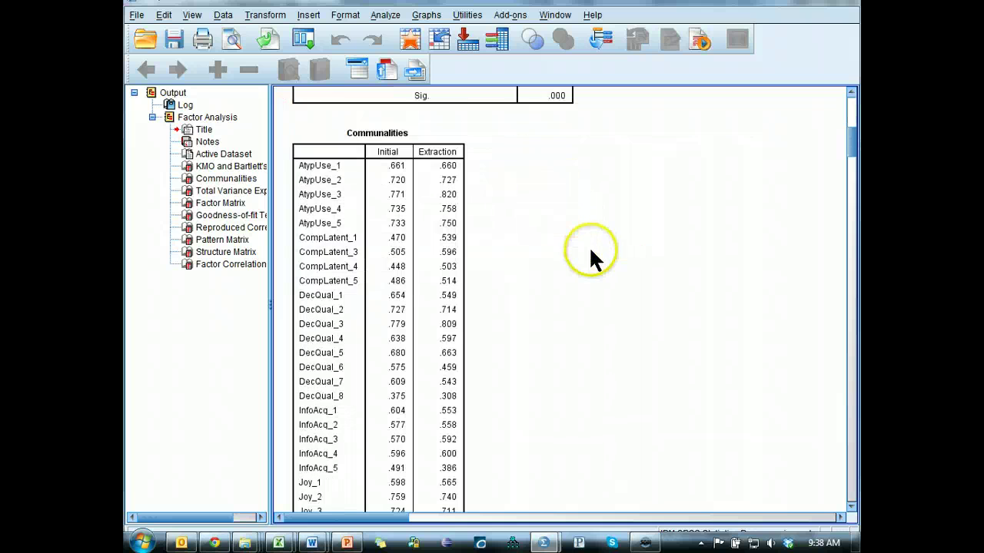
pyautogui.scroll(-3, 589, 253)
pyautogui.scroll(3, 572, 238)
pyautogui.click(463, 219)
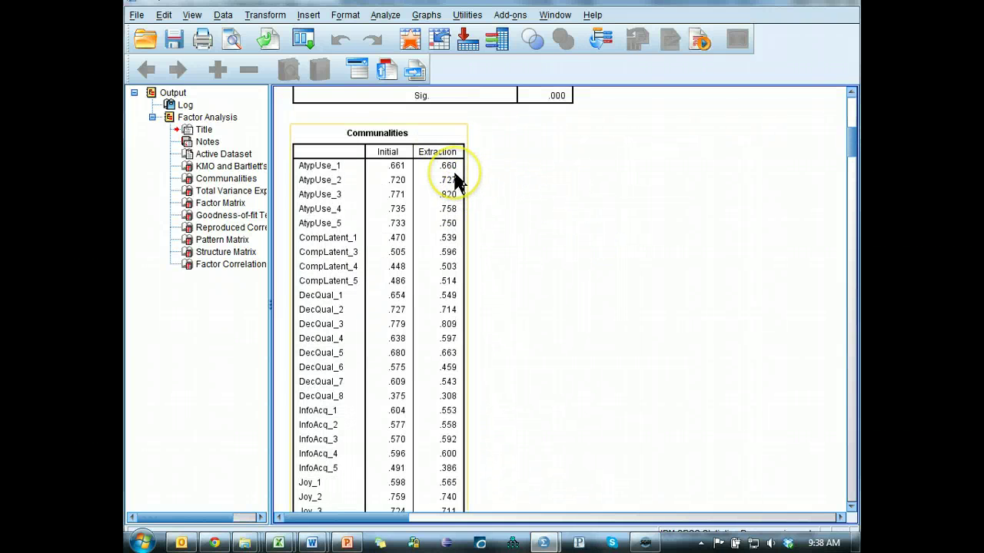
pyautogui.click(671, 261)
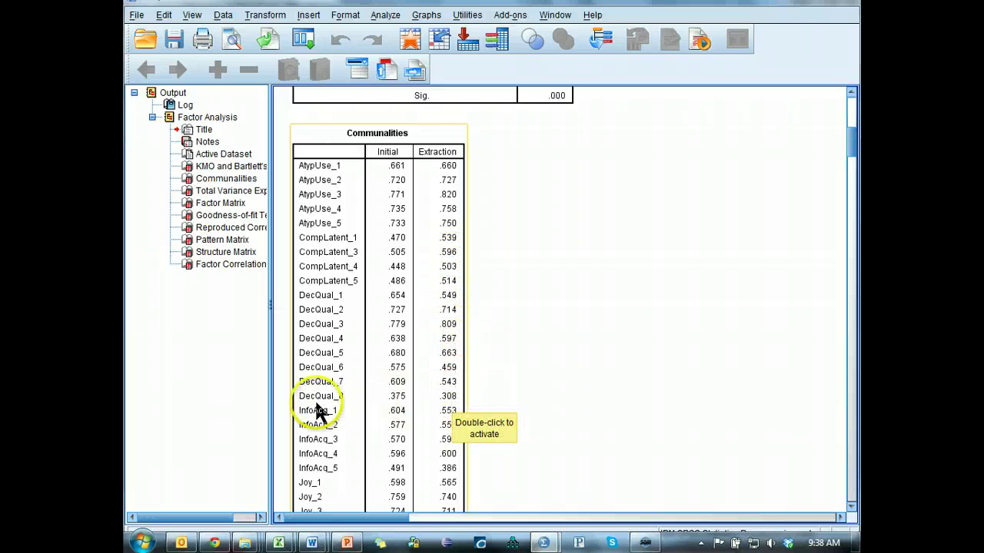
pyautogui.scroll(-3, 507, 404)
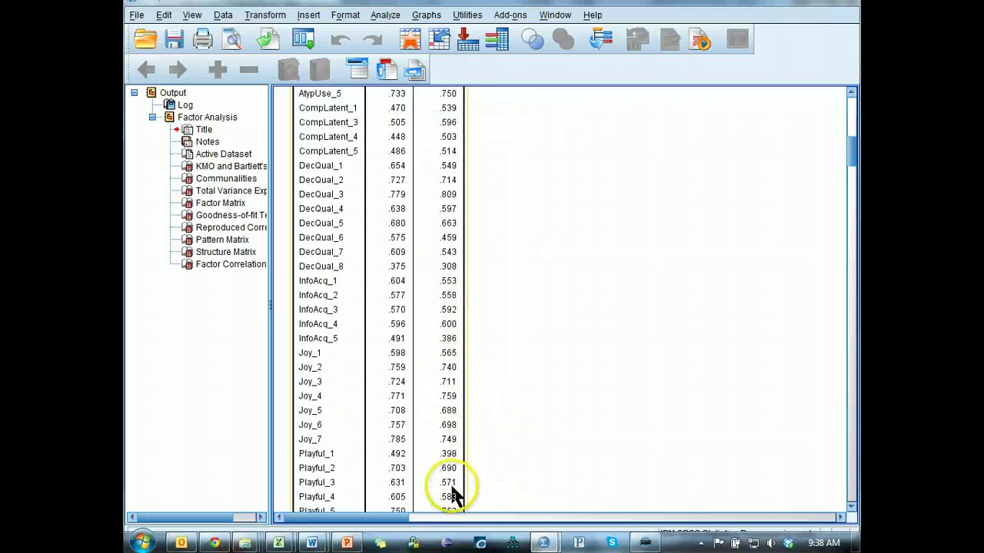
pyautogui.scroll(-6, 454, 492)
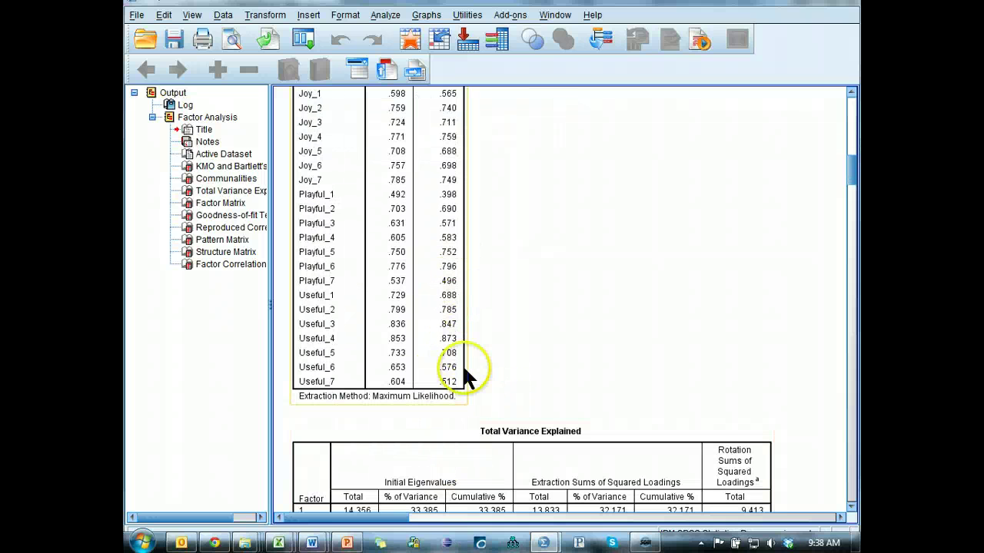
pyautogui.scroll(6, 562, 250)
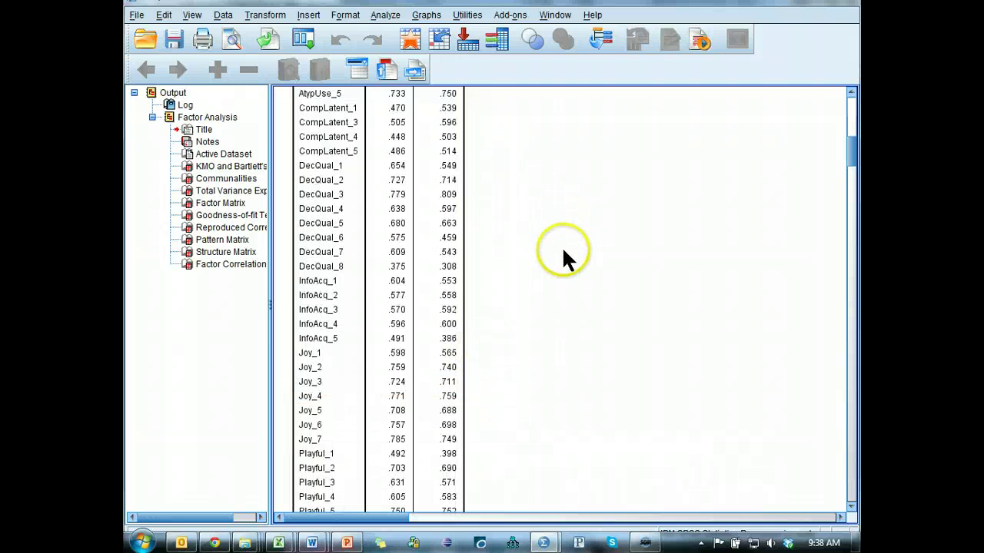
pyautogui.moveTo(286, 544)
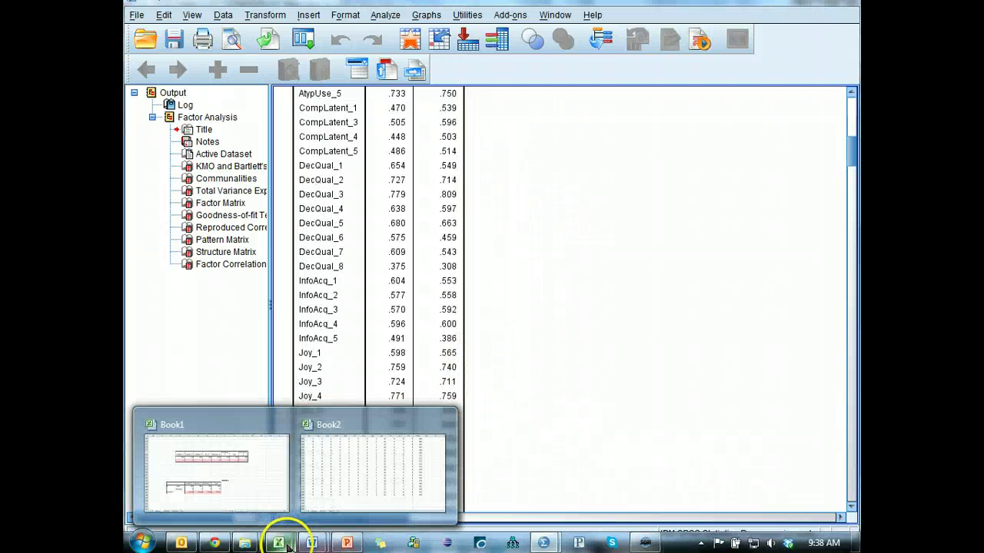
pyautogui.click(238, 501)
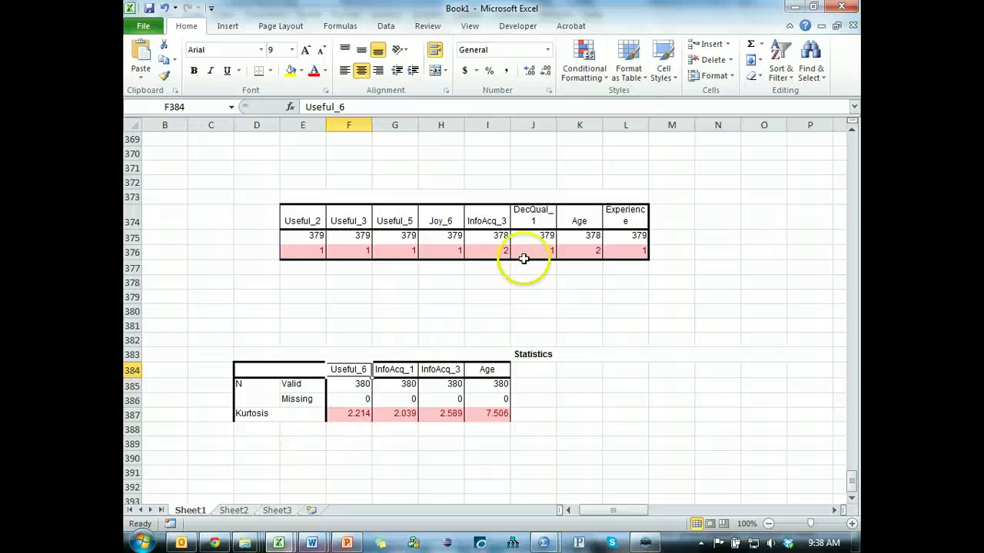
pyautogui.moveTo(533, 217); pyautogui.dragTo(531, 252)
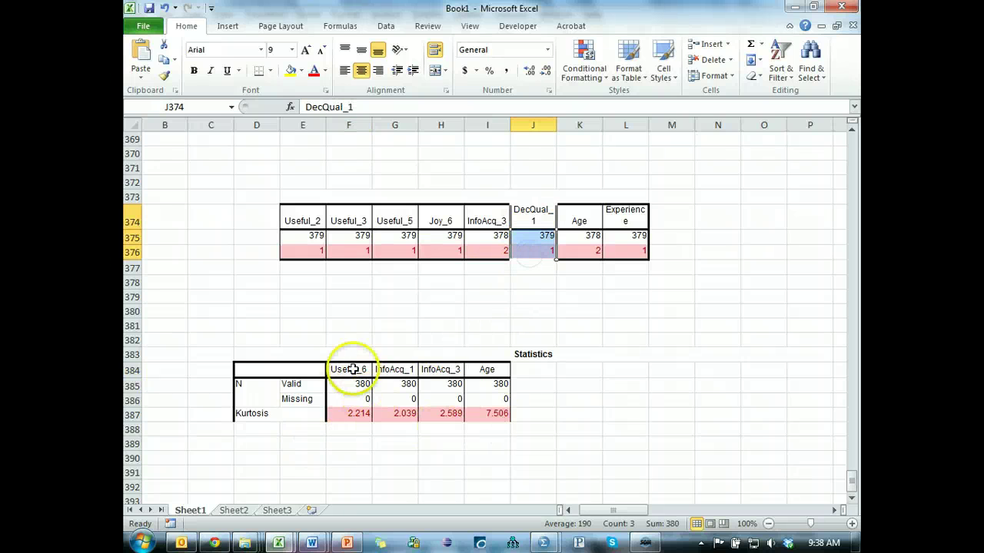
pyautogui.moveTo(487, 373); pyautogui.dragTo(347, 411)
pyautogui.moveTo(518, 225); pyautogui.dragTo(640, 240)
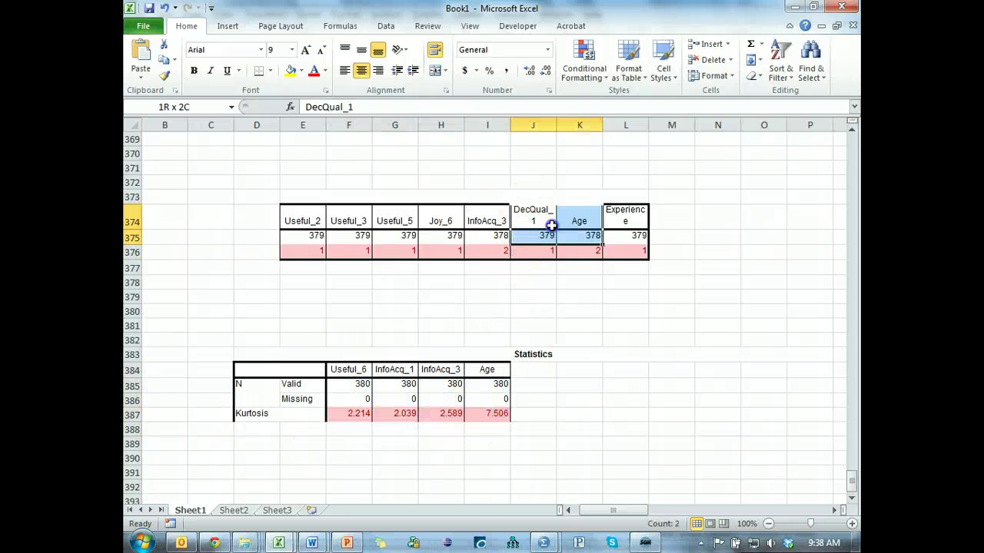
pyautogui.moveTo(672, 339); pyautogui.dragTo(625, 339)
pyautogui.moveTo(487, 369); pyautogui.dragTo(351, 416)
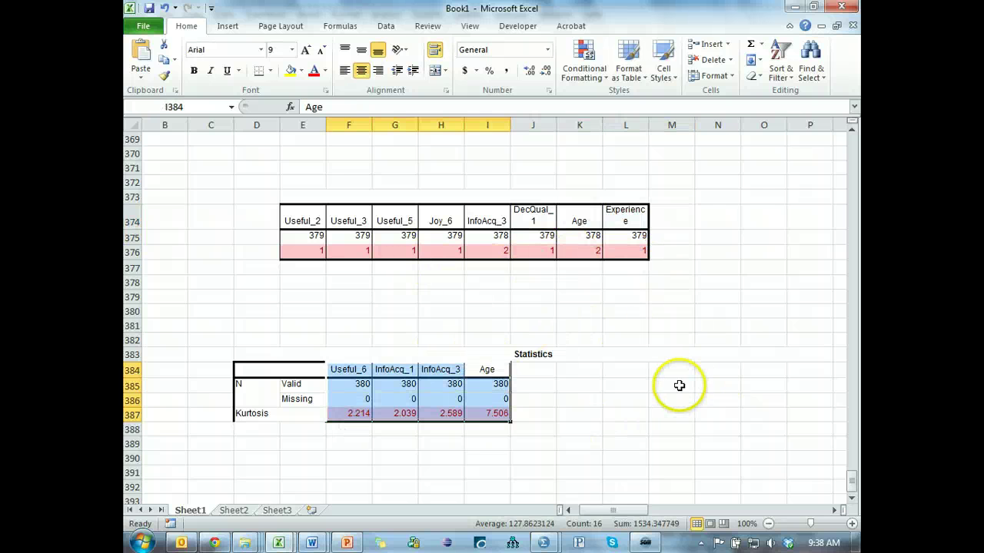
pyautogui.hotkey('alt', 'Tab')
# - Scroll through the Goodness-of-fit and Reproduced Correlations tables down to the Pattern Matrix
pyautogui.scroll(-15, 583, 321)
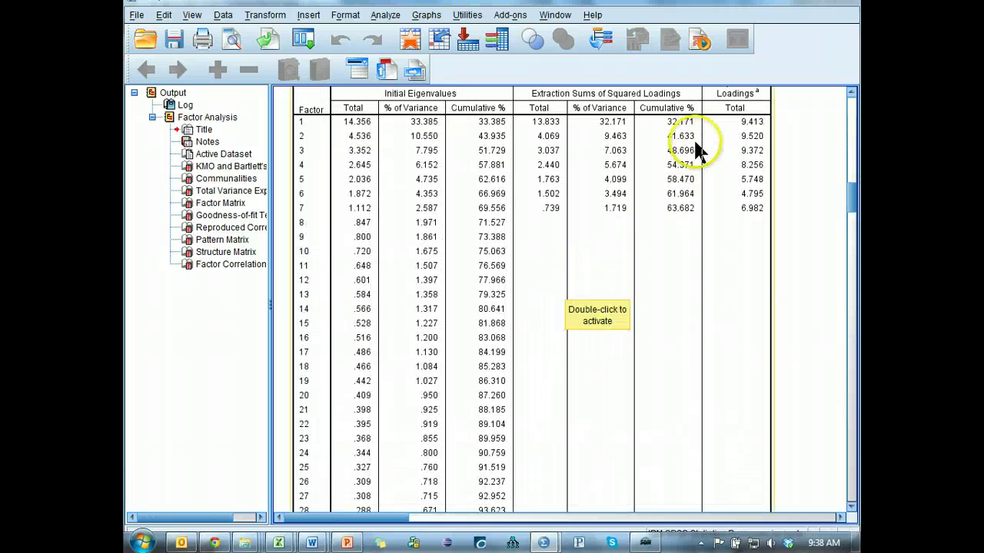
pyautogui.scroll(3, 696, 181)
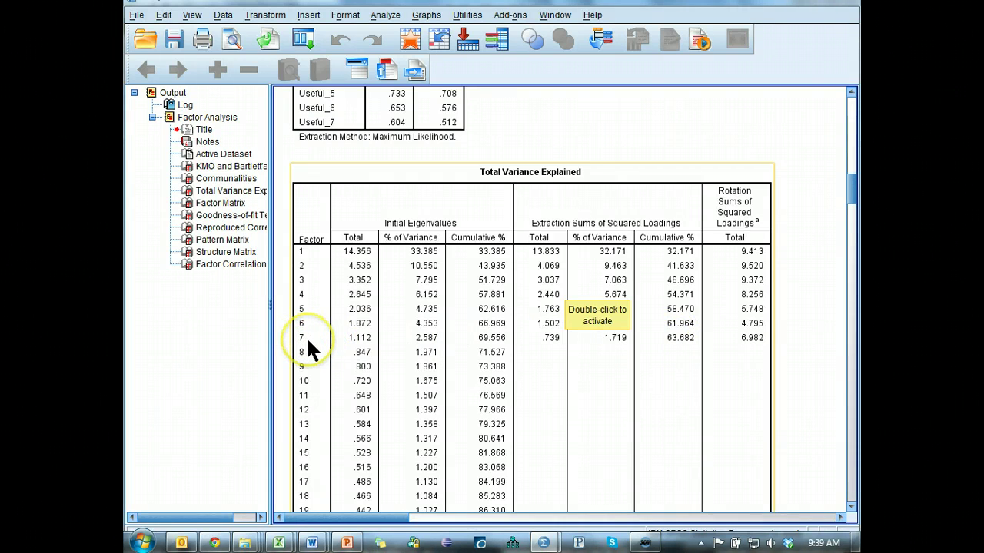
pyautogui.scroll(-15, 556, 354)
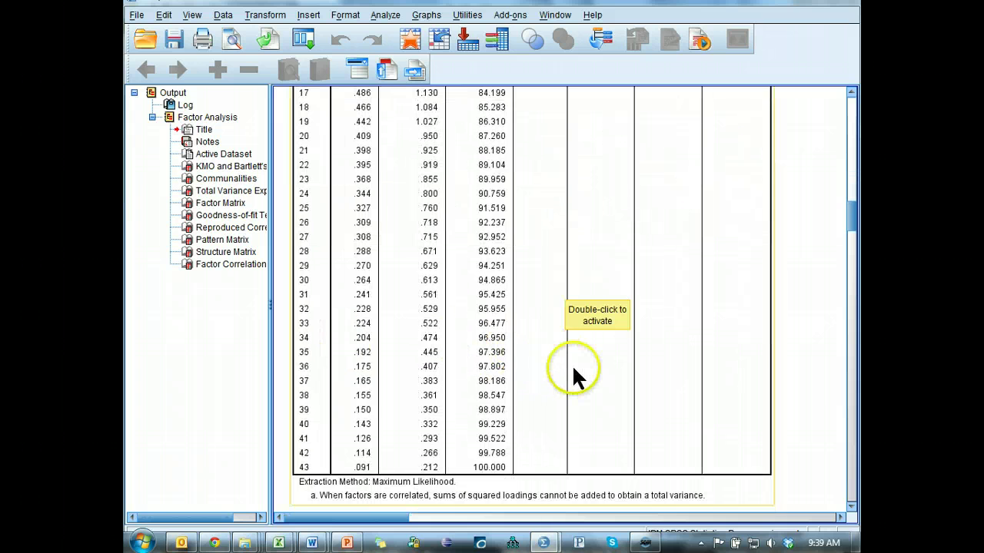
pyautogui.scroll(3, 563, 348)
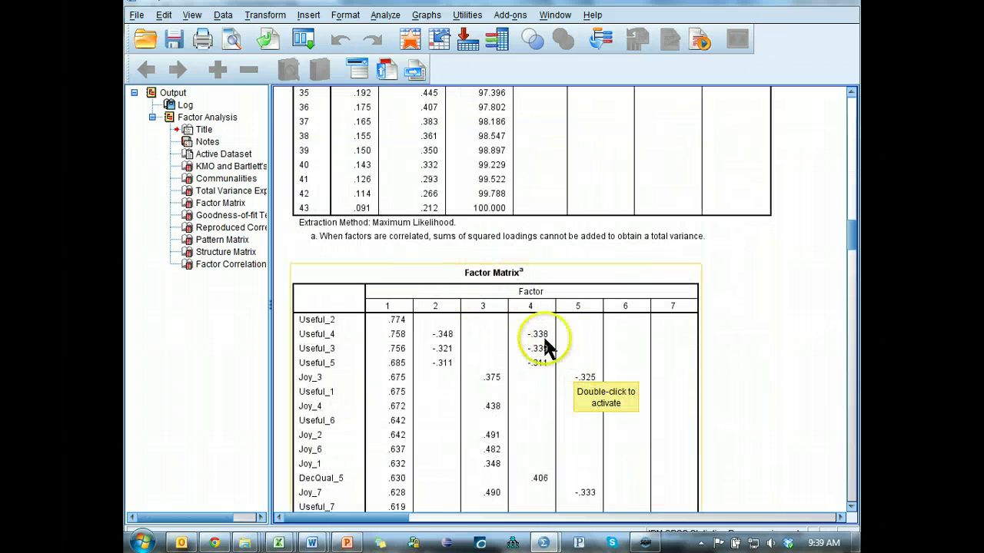
pyautogui.scroll(-15, 630, 346)
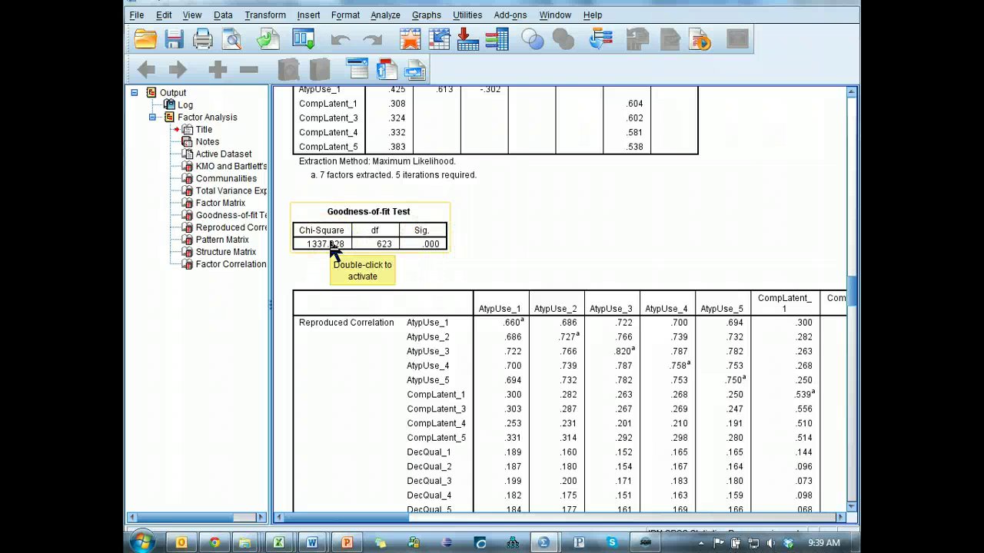
pyautogui.scroll(-10, 568, 244)
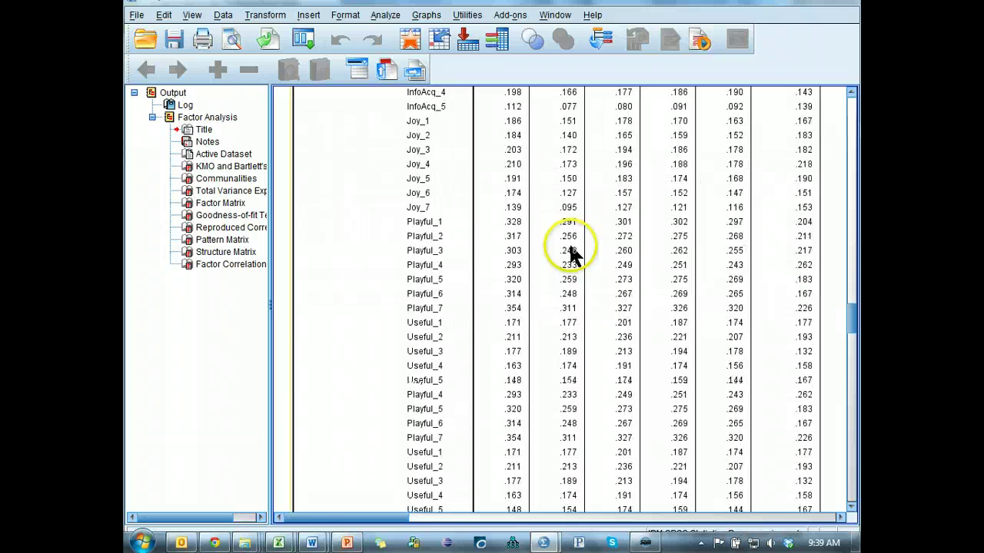
pyautogui.scroll(-12, 573, 254)
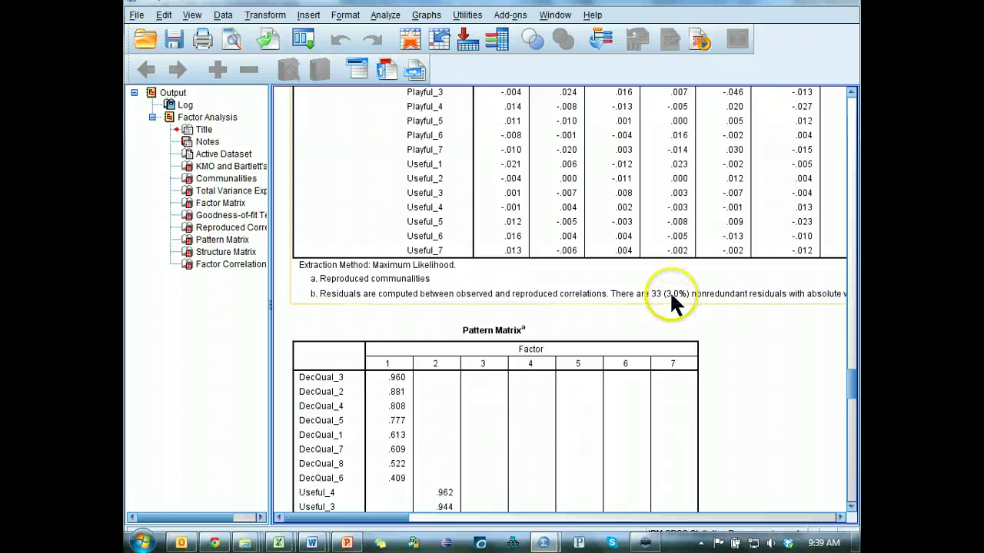
pyautogui.scroll(-3, 673, 313)
pyautogui.scroll(-3, 673, 315)
pyautogui.click(679, 298)
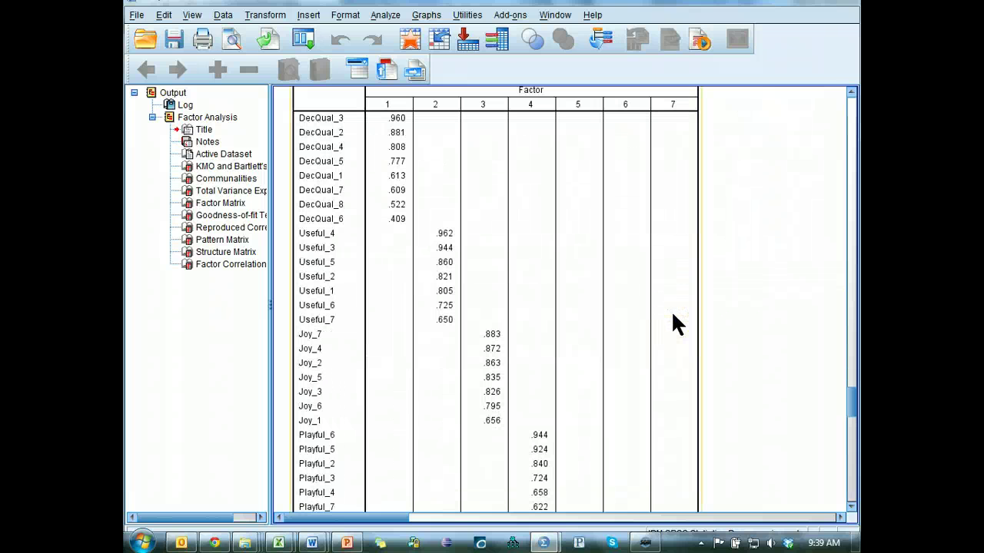
pyautogui.click(567, 247)
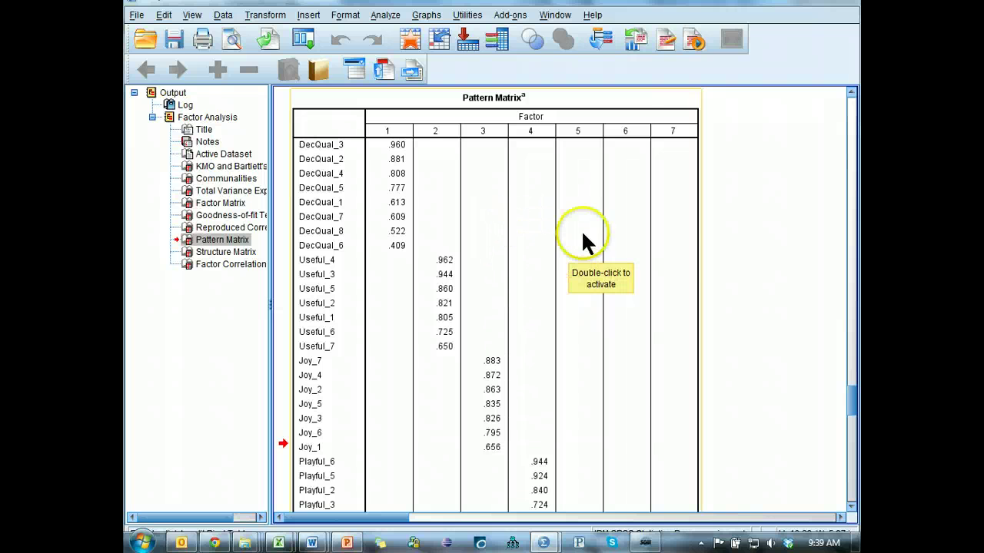
pyautogui.scroll(-6, 692, 253)
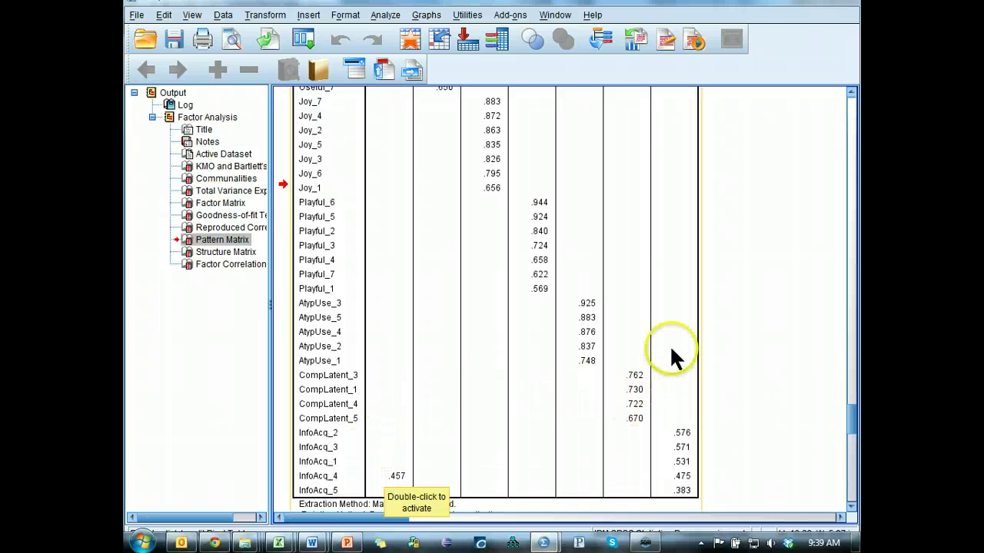
pyautogui.scroll(-3, 735, 351)
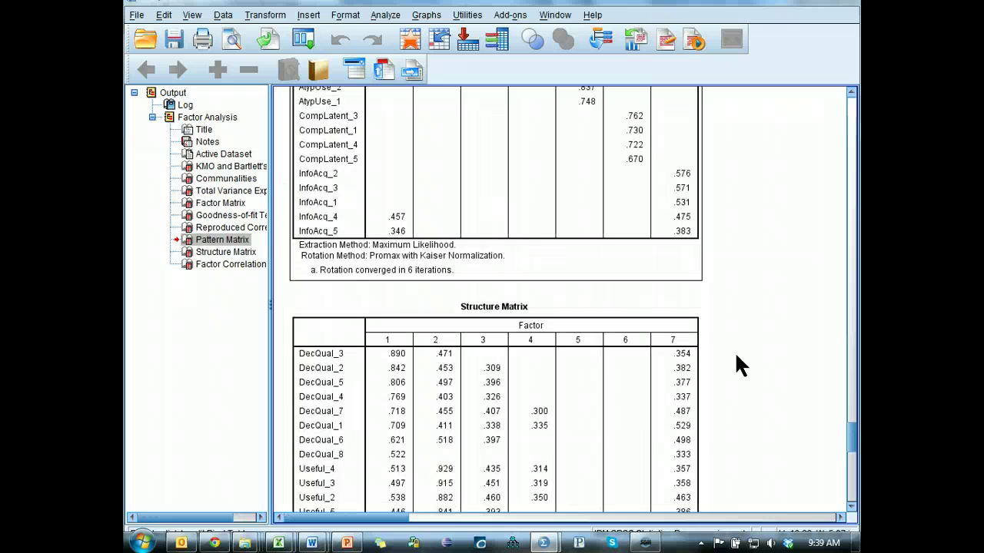
pyautogui.scroll(3, 709, 391)
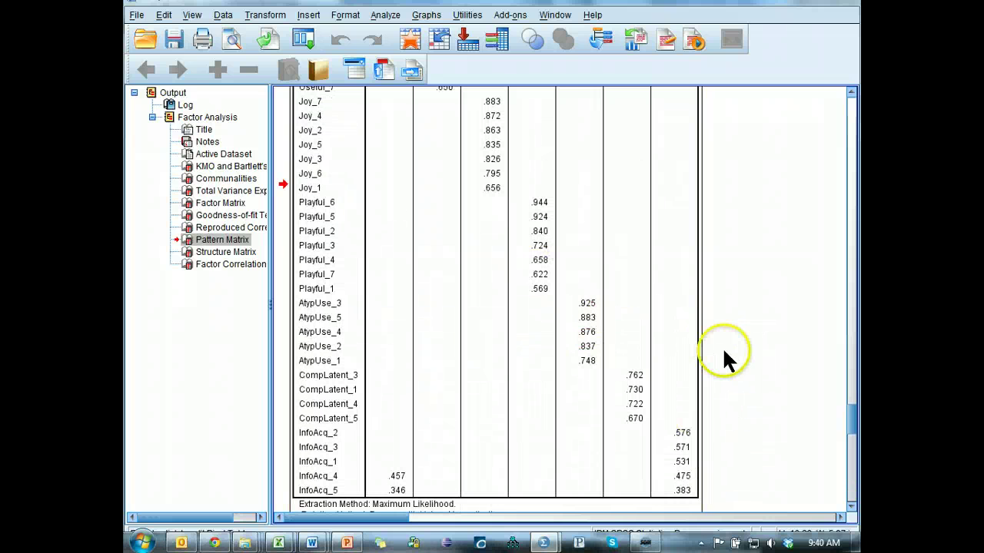
pyautogui.scroll(3, 723, 348)
pyautogui.scroll(3, 704, 332)
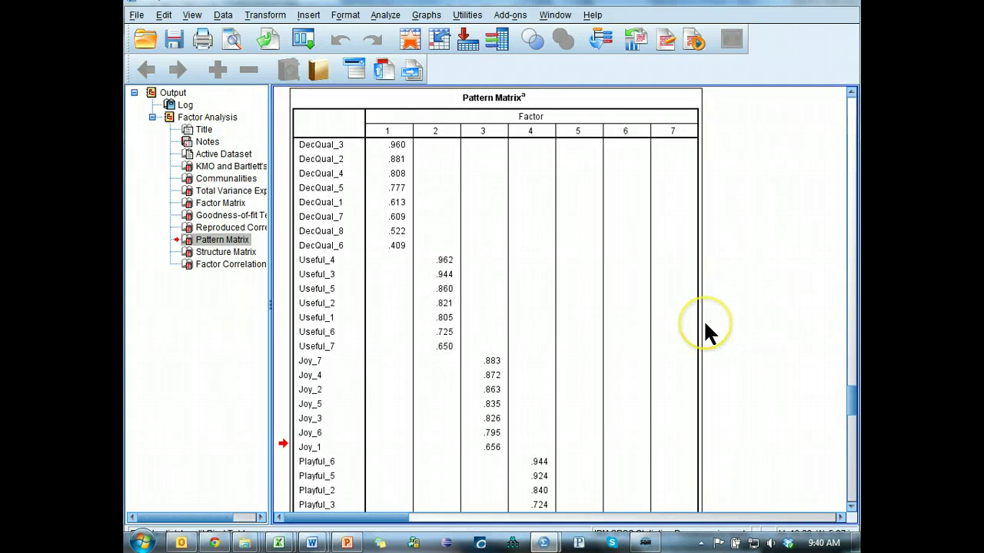
pyautogui.click(704, 319)
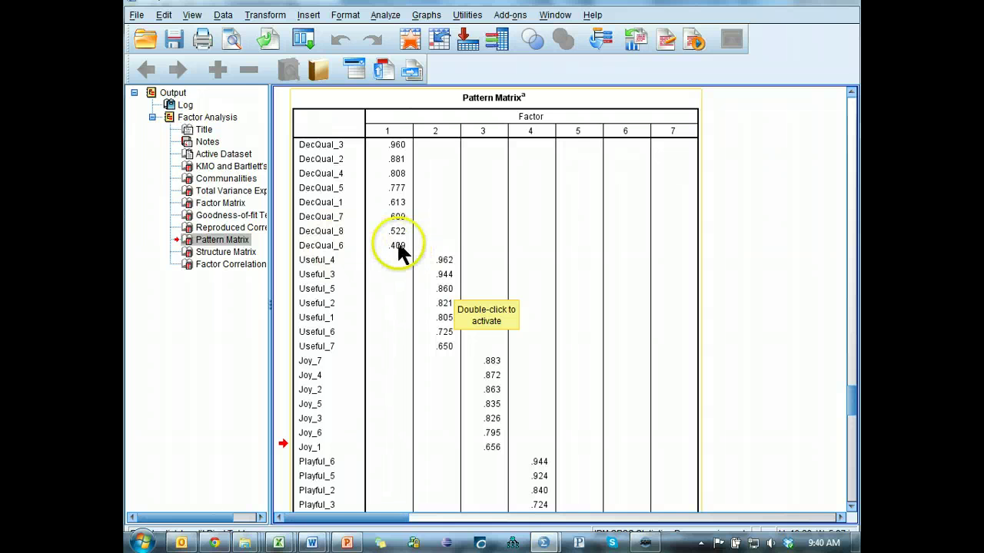
pyautogui.scroll(-5, 404, 246)
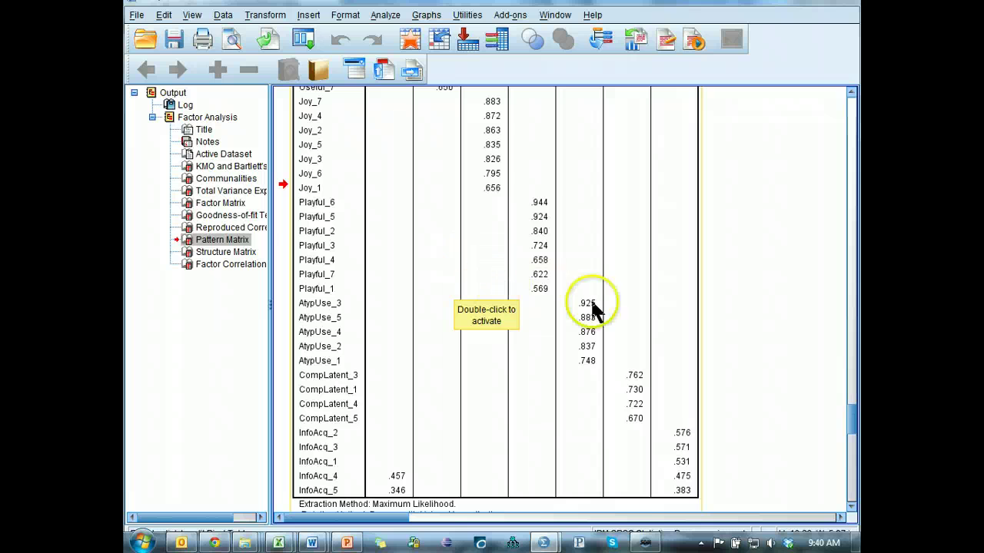
pyautogui.scroll(-3, 634, 313)
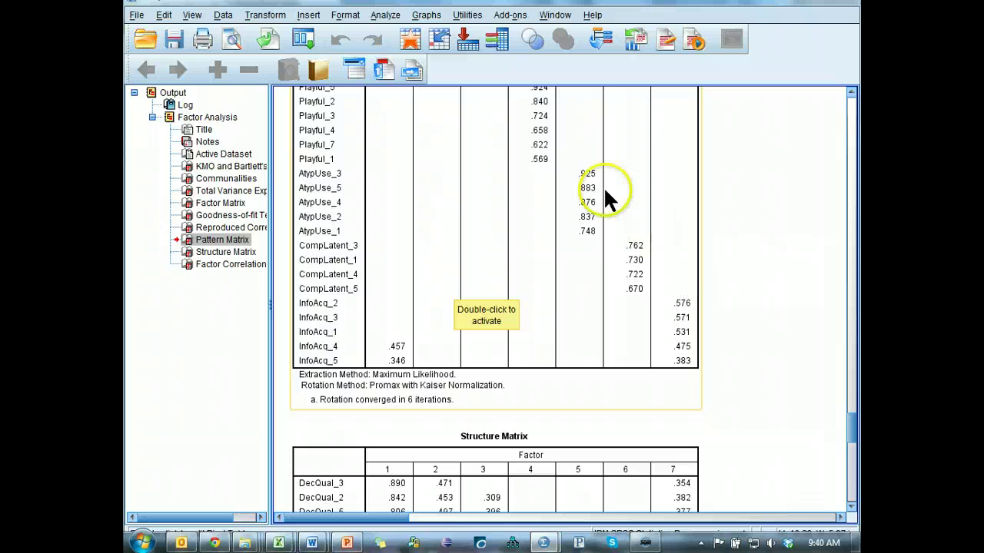
pyautogui.scroll(3, 692, 392)
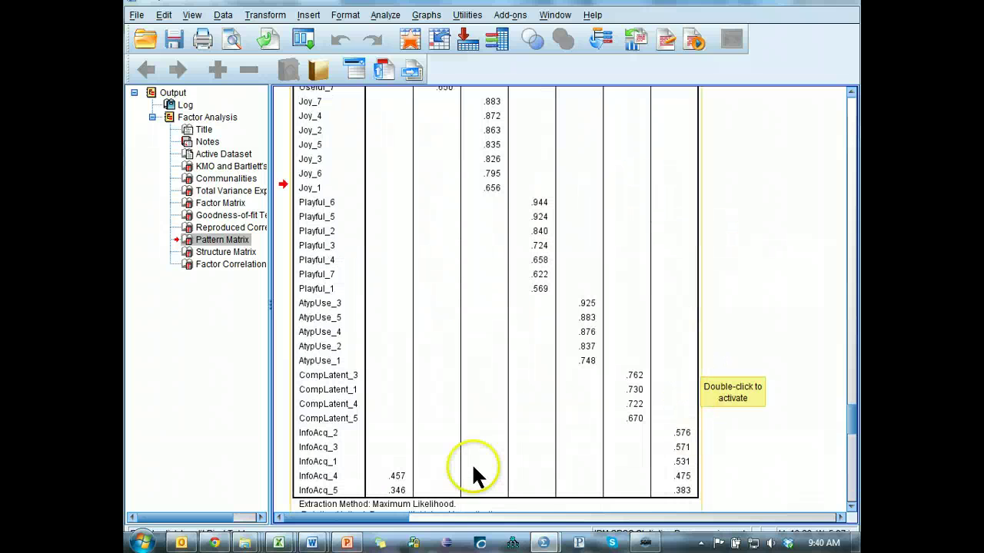
pyautogui.scroll(3, 484, 215)
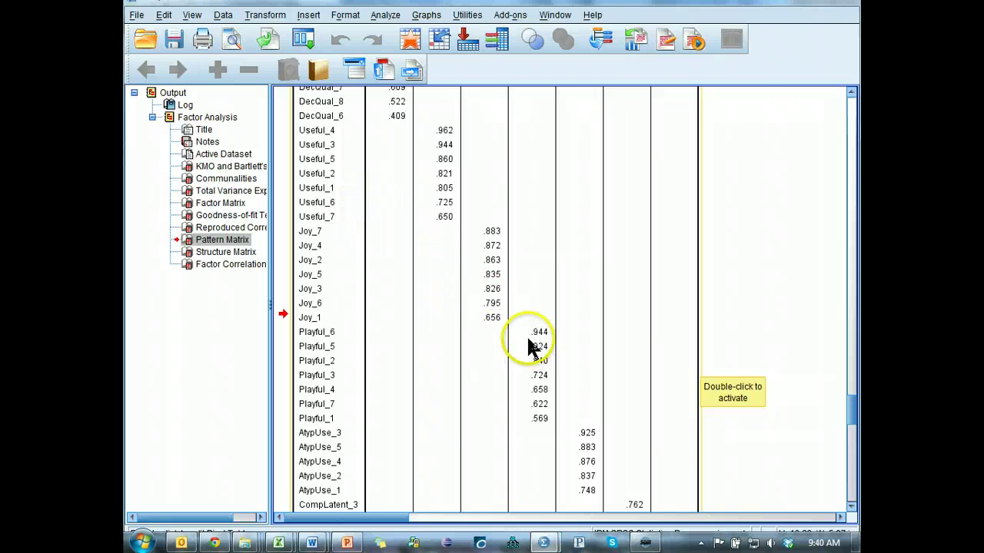
pyautogui.scroll(3, 526, 338)
pyautogui.scroll(-9, 507, 327)
pyautogui.scroll(10, 461, 330)
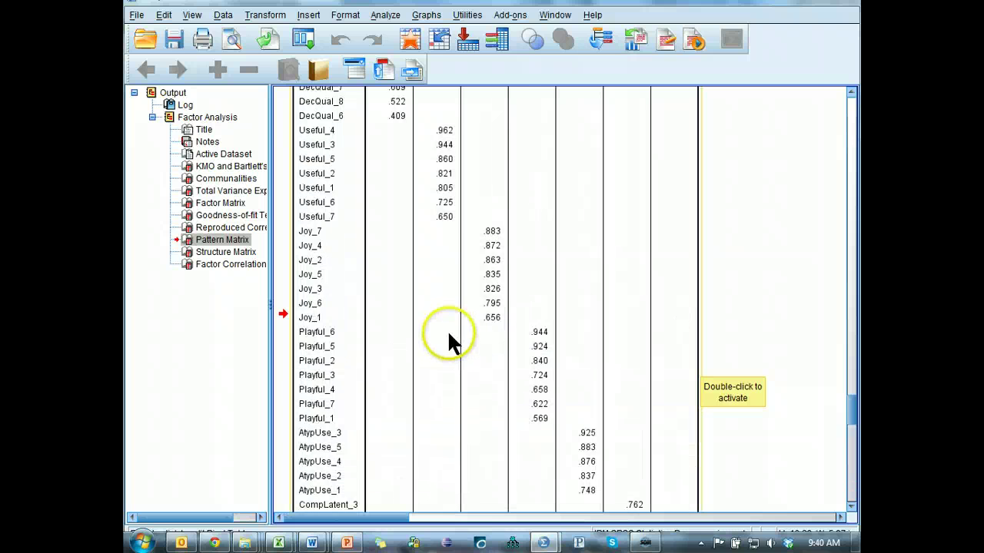
pyautogui.scroll(-13, 384, 260)
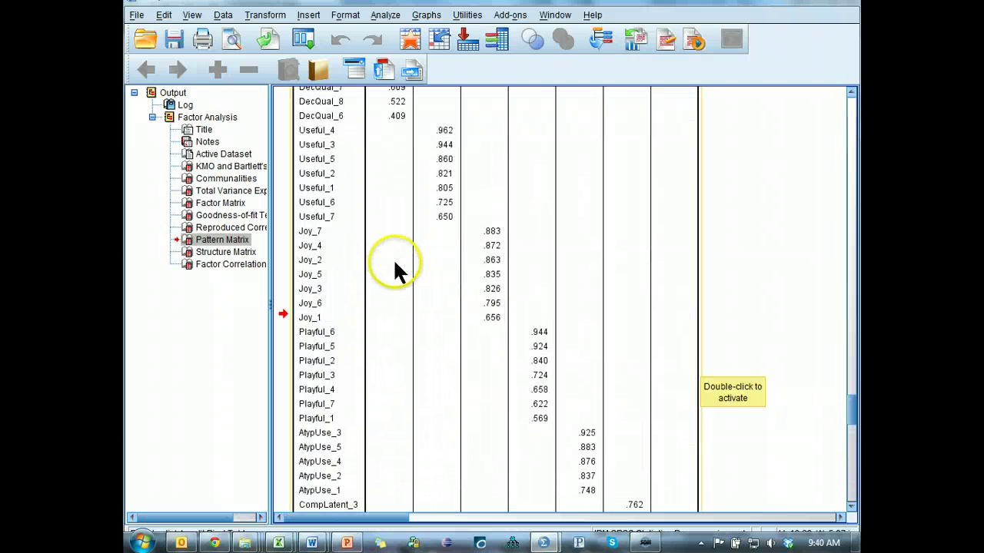
pyautogui.scroll(4, 461, 300)
pyautogui.scroll(3, 475, 311)
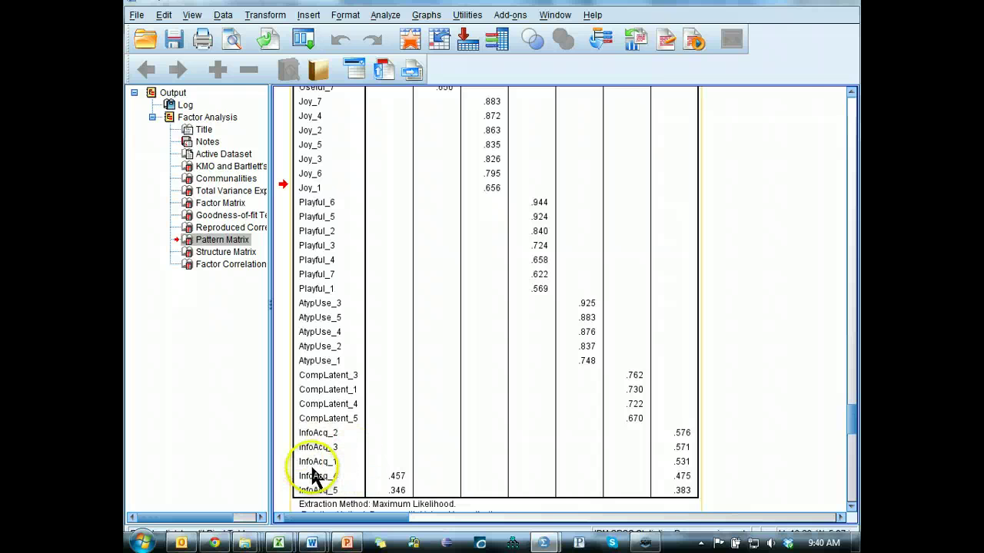
pyautogui.scroll(10, 380, 461)
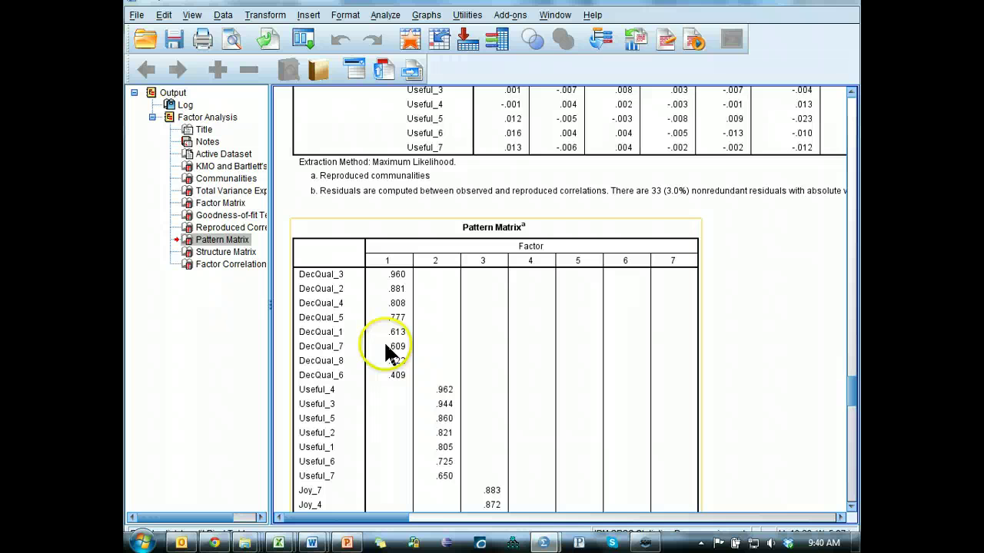
pyautogui.scroll(-10, 398, 331)
pyautogui.scroll(10, 344, 365)
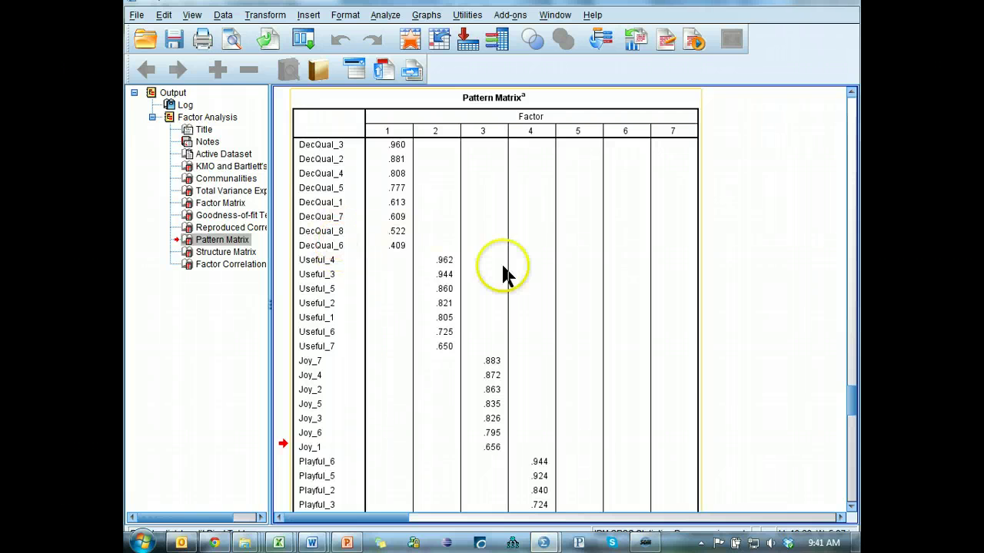
pyautogui.scroll(-5, 516, 276)
pyautogui.scroll(-5, 517, 283)
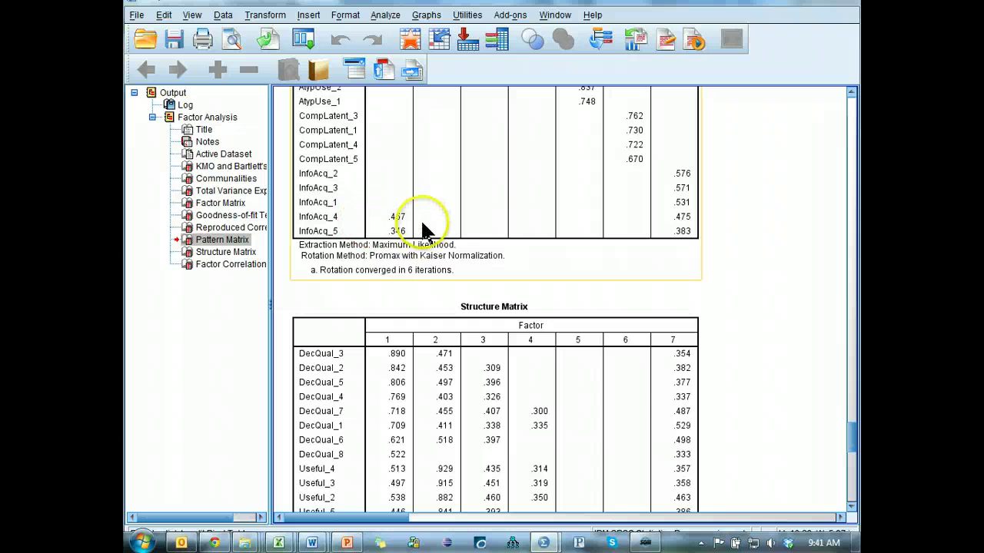
pyautogui.scroll(7, 439, 226)
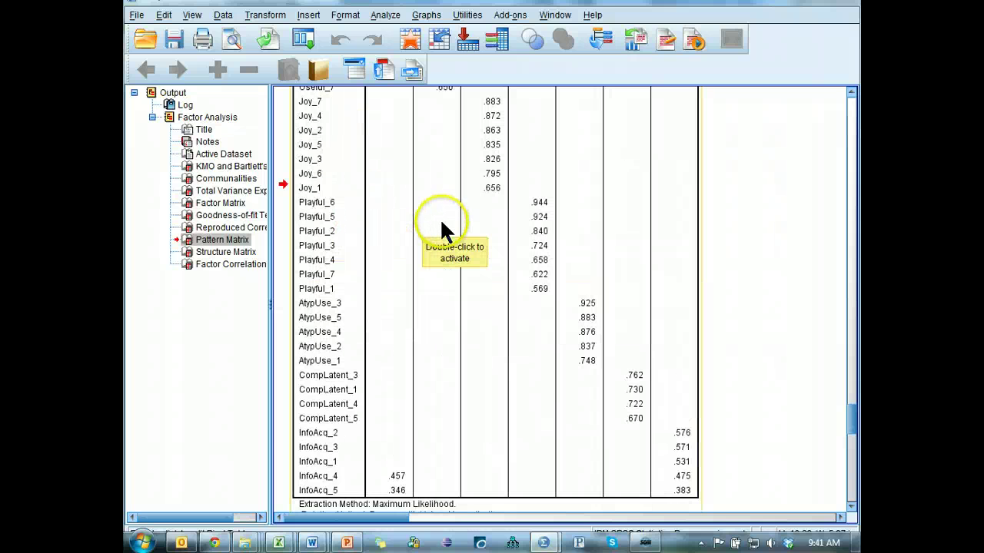
pyautogui.scroll(3, 440, 231)
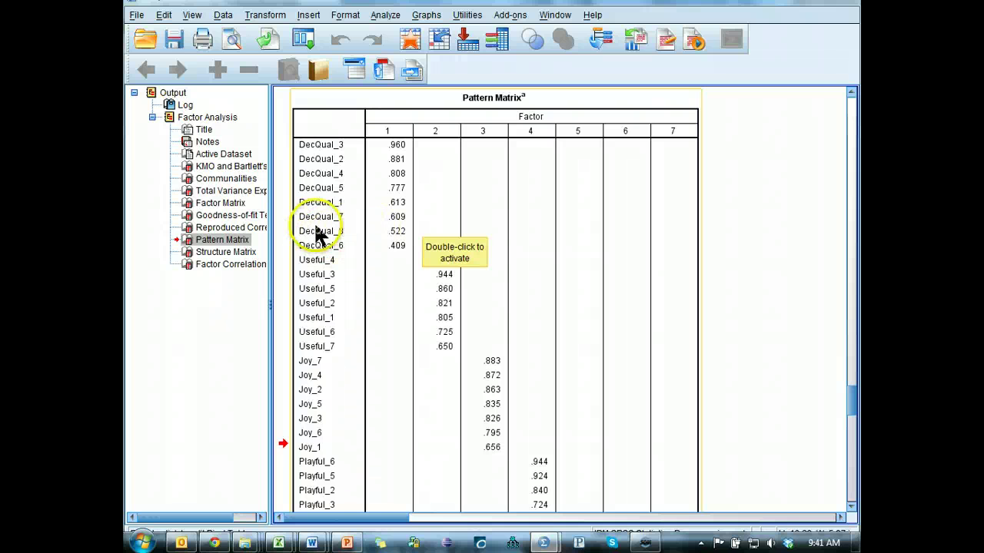
pyautogui.click(227, 179)
pyautogui.scroll(-9, 477, 211)
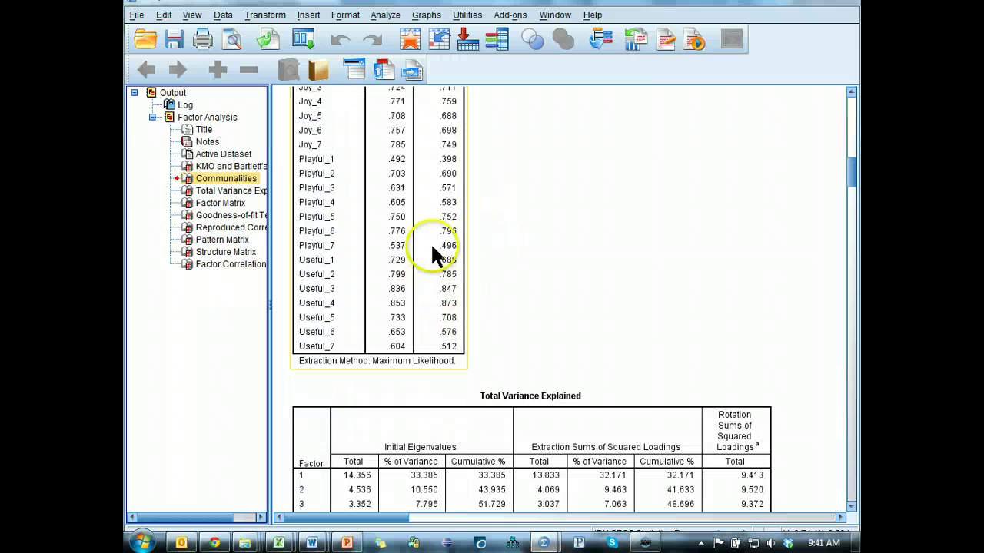
pyautogui.scroll(3, 449, 153)
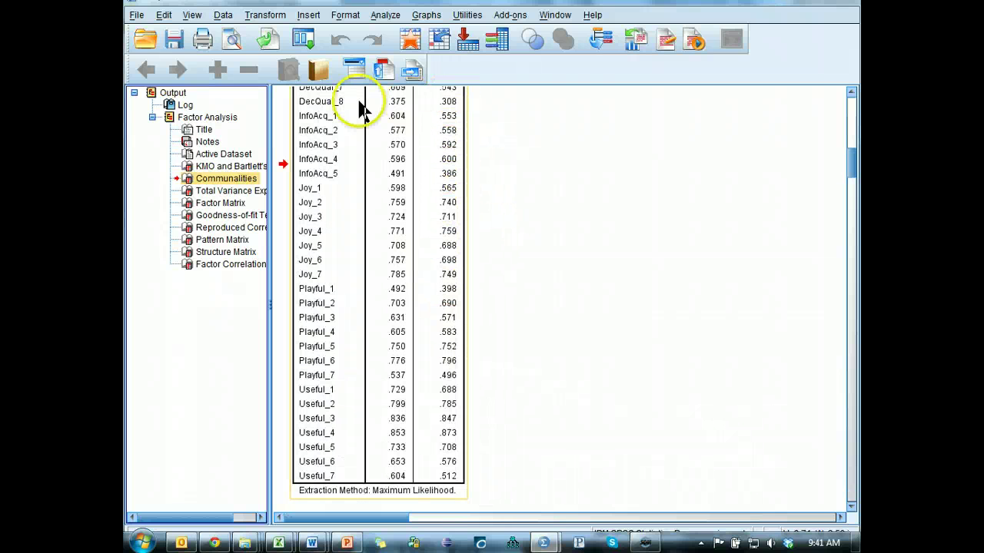
pyautogui.click(222, 240)
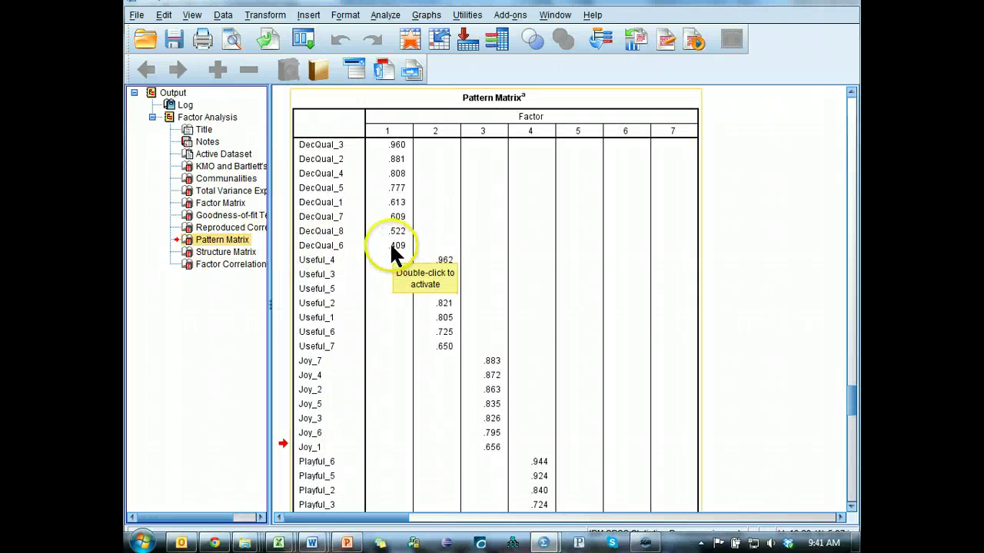
# - Remove DecQual_8 from the Factor Analysis variables, rerun, and open the new Pattern Matrix
pyautogui.click(306, 40)
pyautogui.click(321, 66)
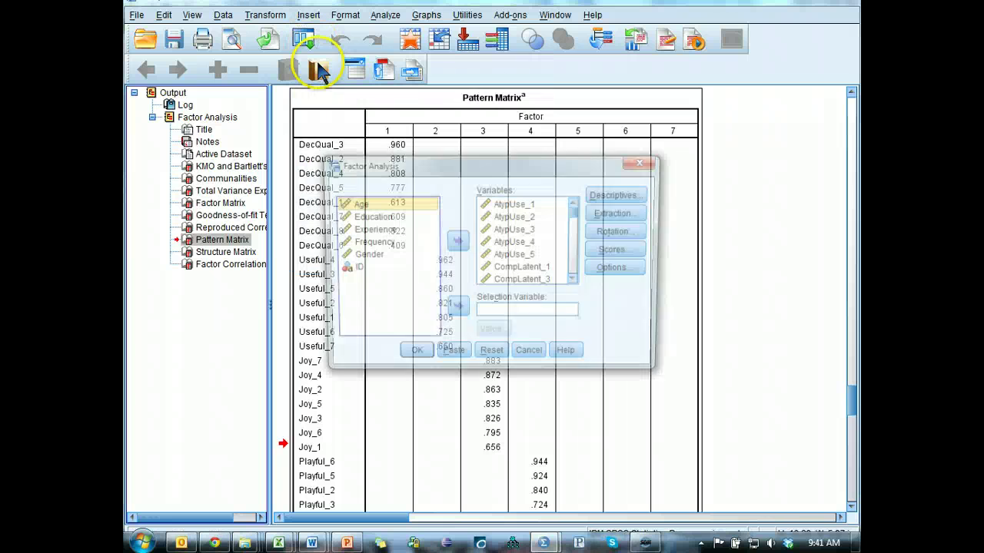
pyautogui.click(545, 240)
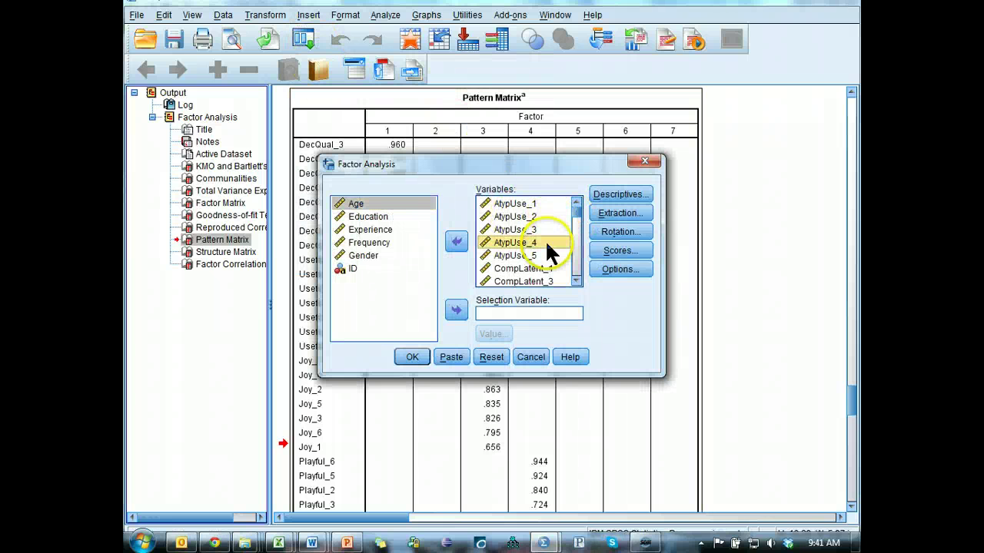
pyautogui.press('d')
pyautogui.scroll(-2, 553, 265)
pyautogui.scroll(-2, 542, 281)
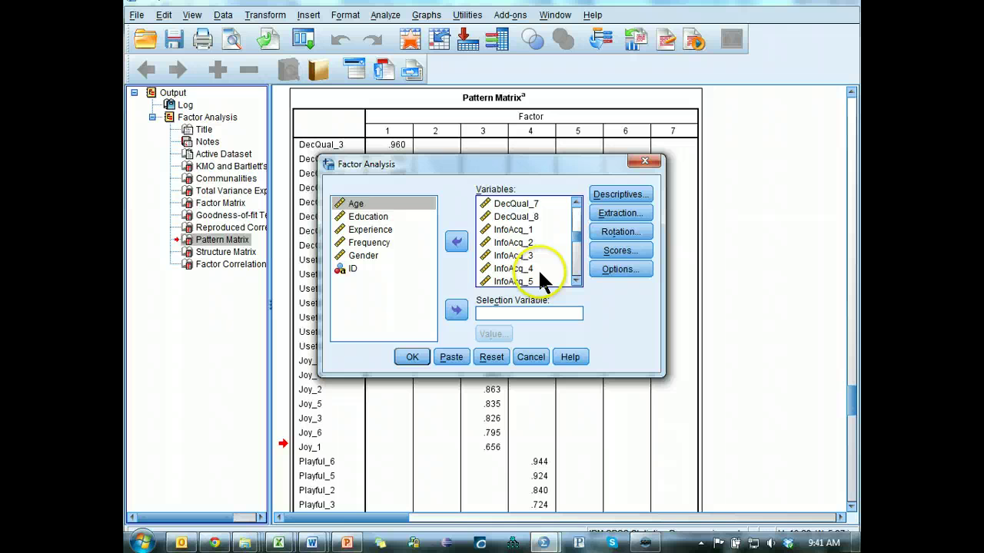
pyautogui.click(538, 217)
pyautogui.click(457, 241)
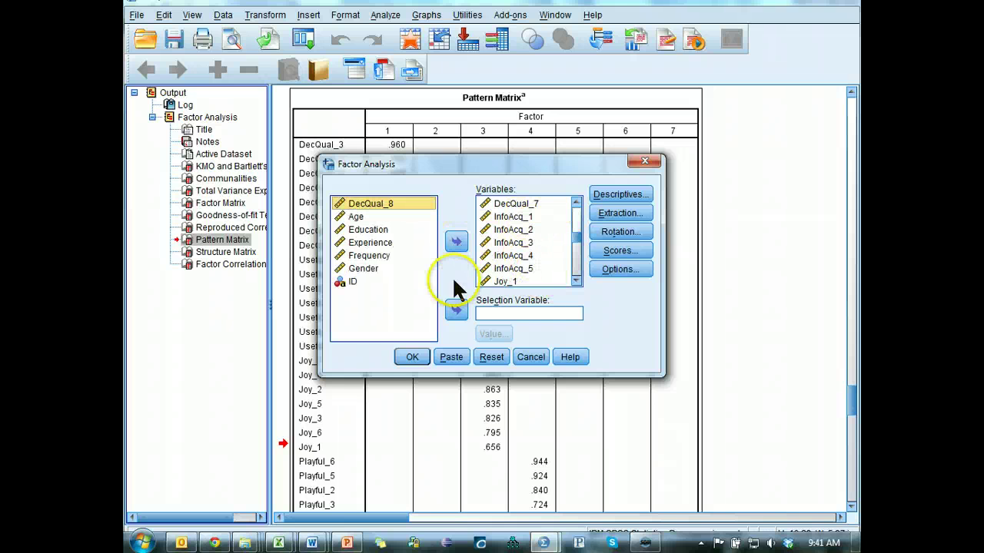
pyautogui.click(412, 357)
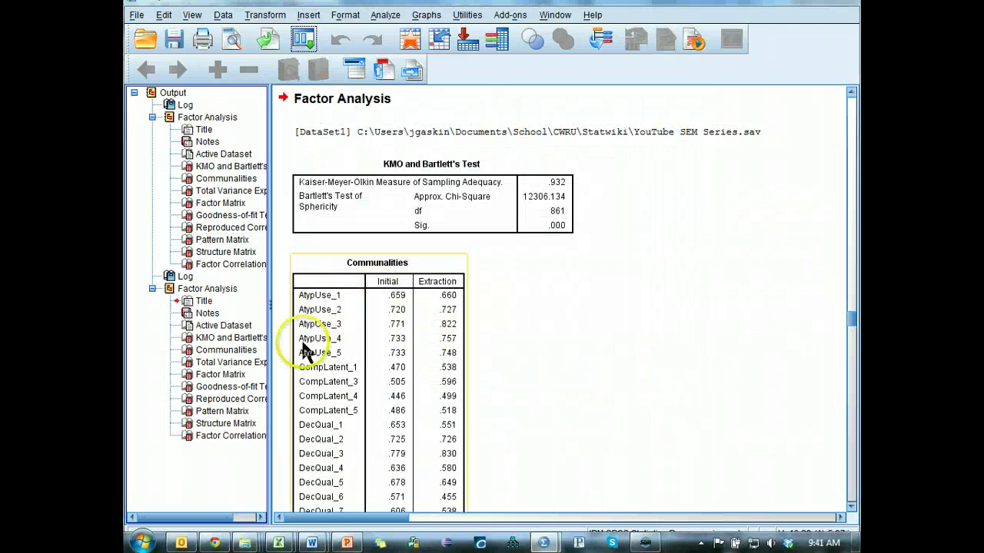
pyautogui.click(227, 412)
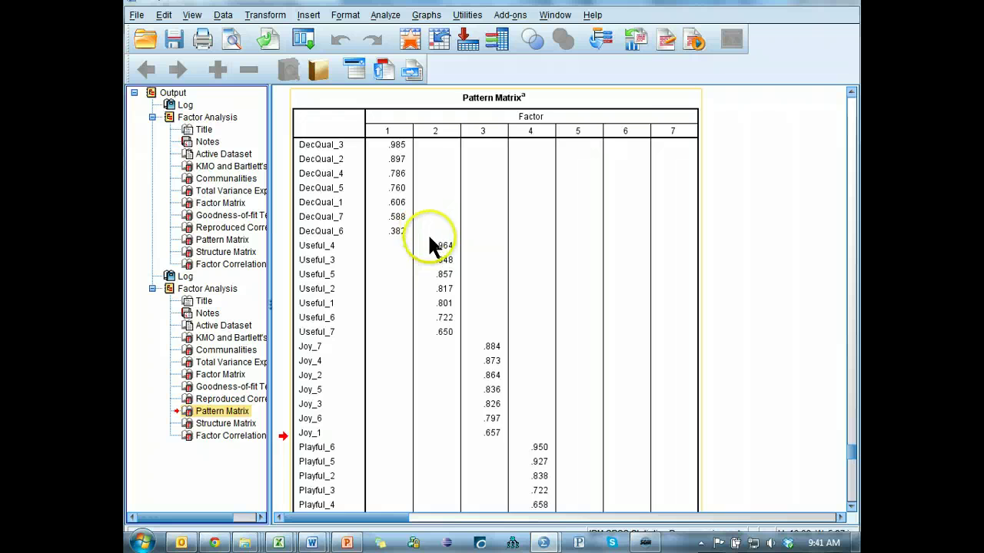
pyautogui.scroll(-5, 508, 265)
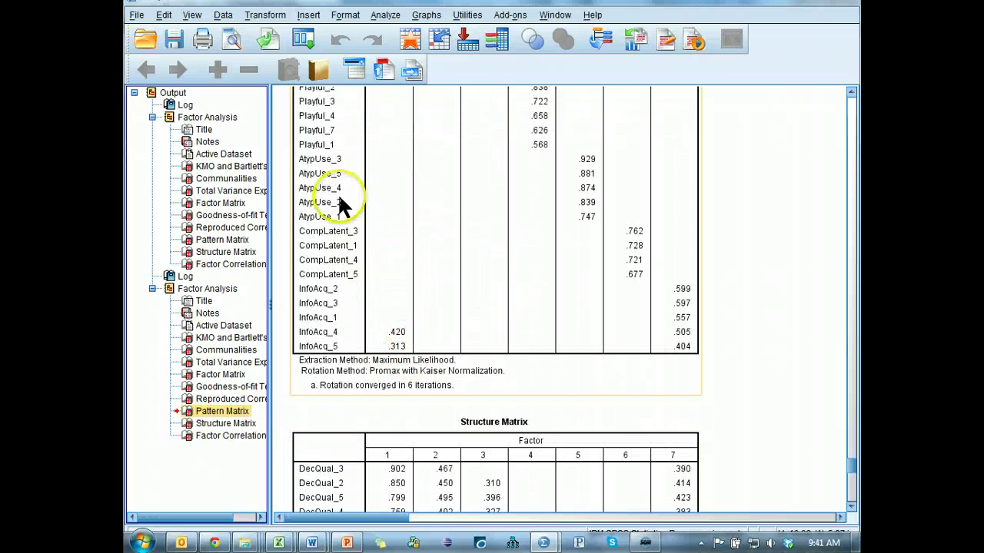
# - Drop DecQual_6 from the recalled Factor Analysis, rerun, and scroll the Pattern Matrix to the InfoAcq rows
pyautogui.click(308, 39)
pyautogui.click(331, 70)
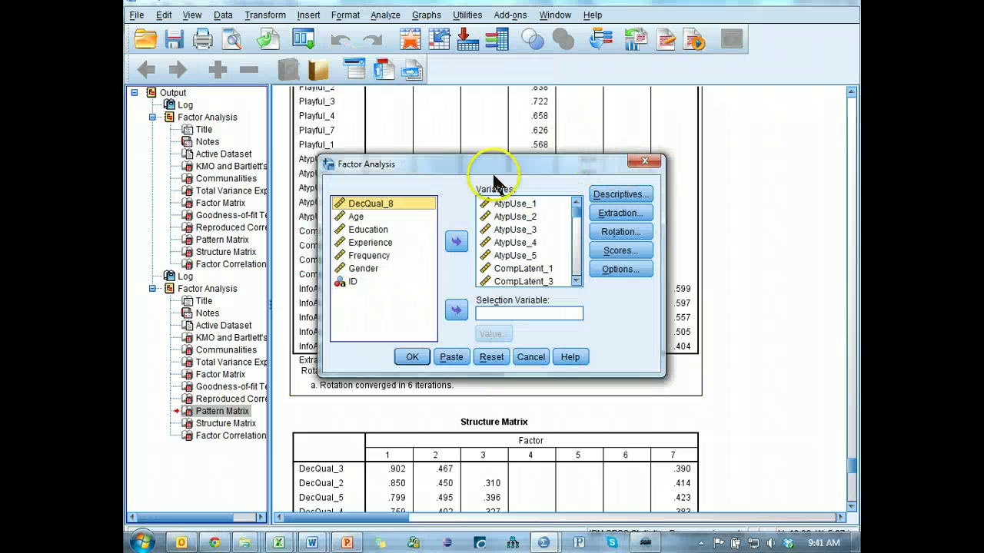
pyautogui.scroll(-1, 538, 246)
pyautogui.click(530, 279)
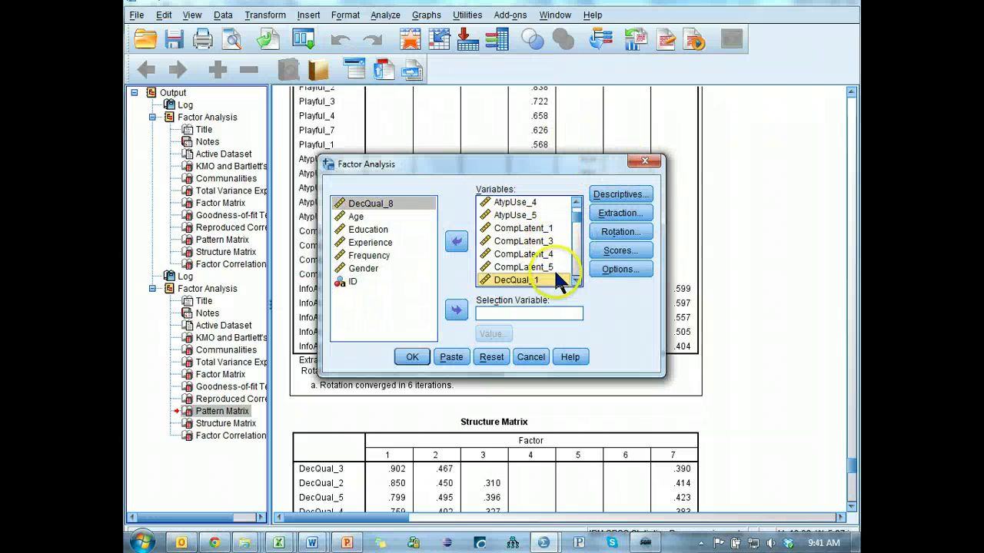
pyautogui.scroll(-2, 554, 276)
pyautogui.click(542, 267)
pyautogui.click(455, 240)
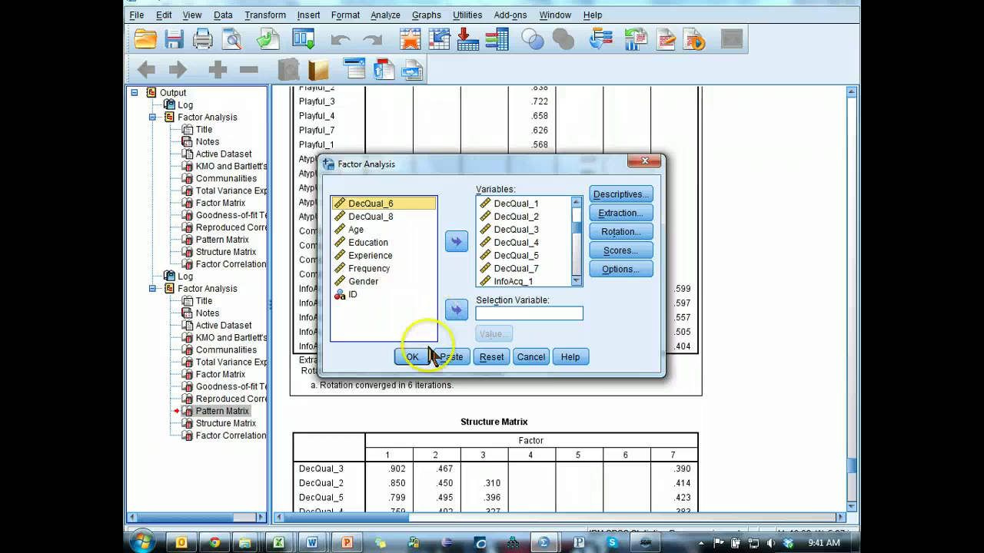
pyautogui.click(412, 356)
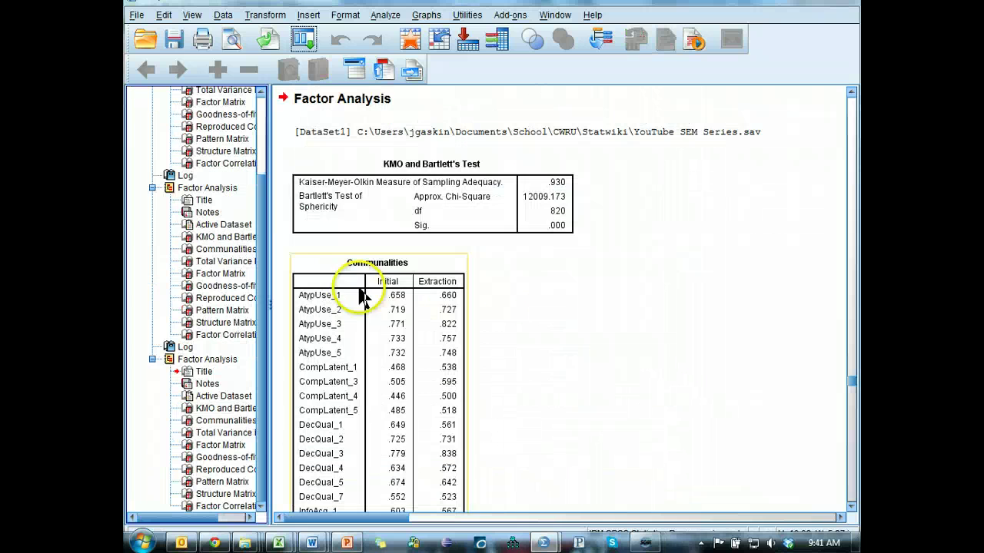
pyautogui.click(235, 484)
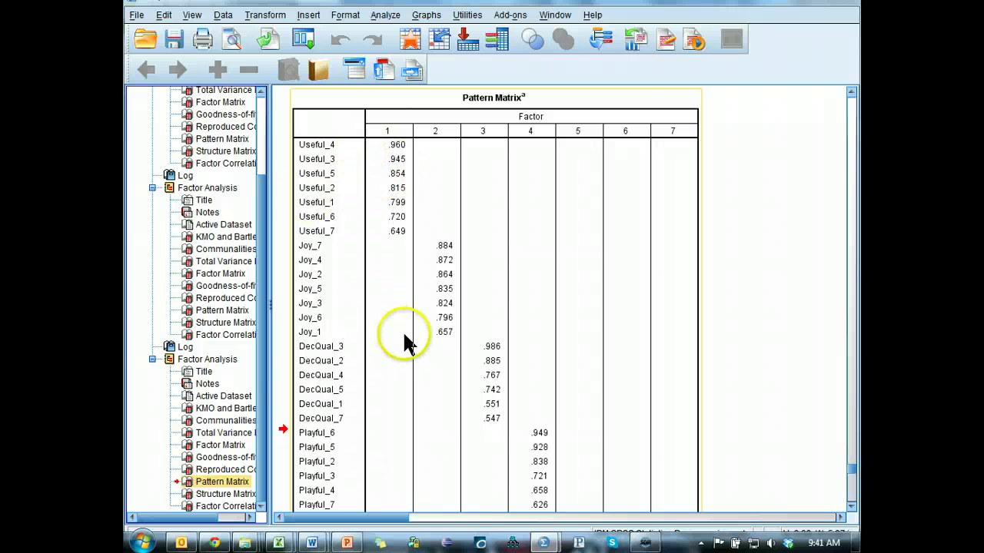
pyautogui.scroll(-3, 377, 290)
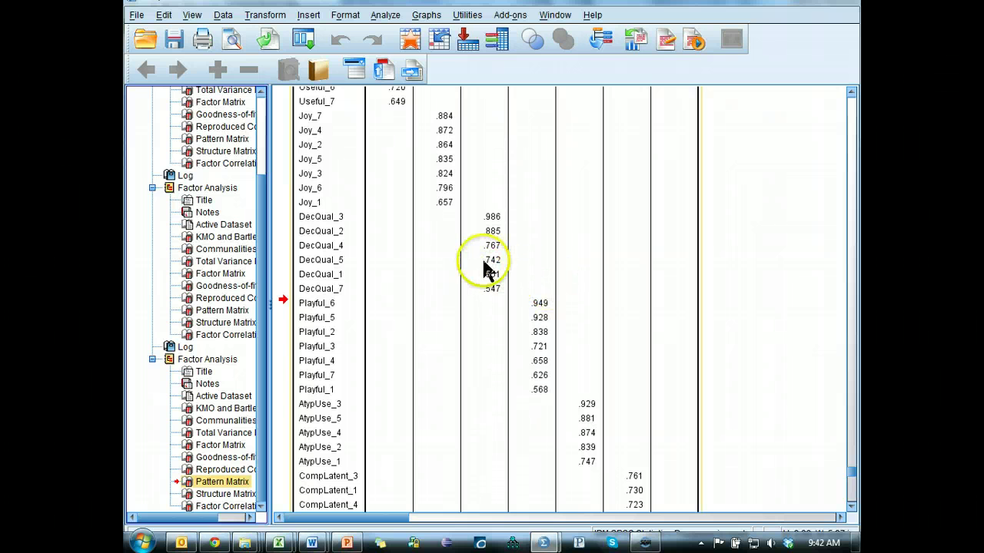
pyautogui.scroll(-3, 512, 264)
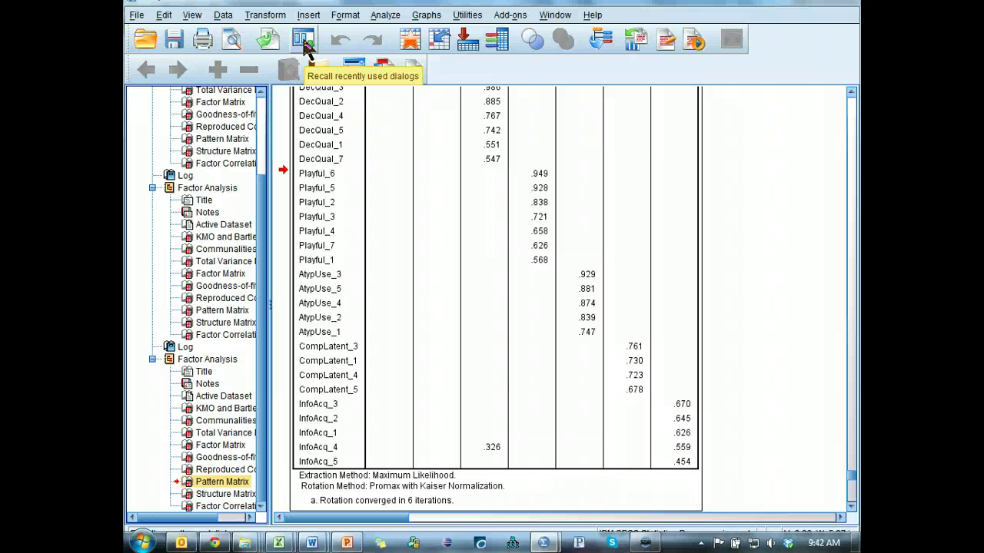
# - Drop InfoAcq_5 from the recalled Factor Analysis, rerun, and open the new Pattern Matrix
pyautogui.click(304, 42)
pyautogui.click(308, 65)
pyautogui.click(538, 244)
pyautogui.press('i')
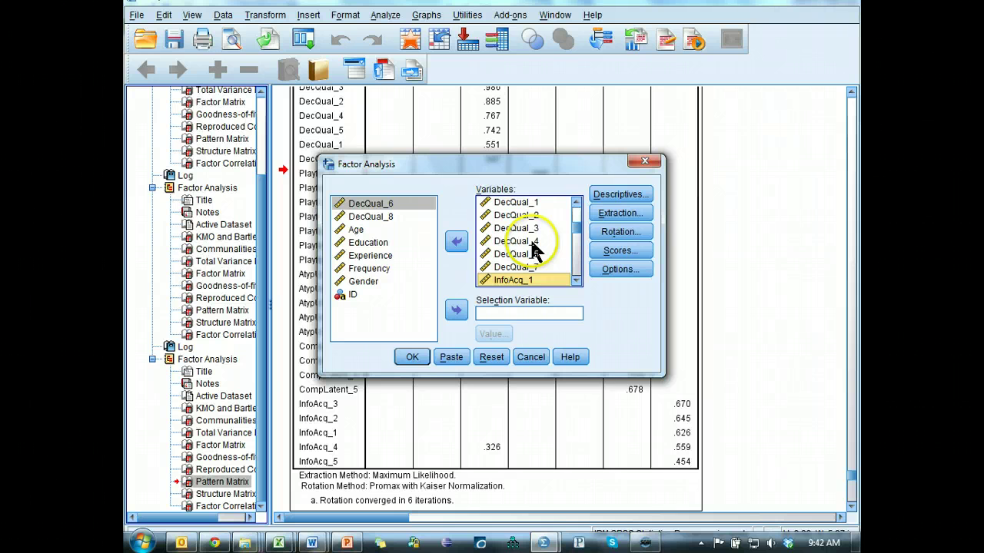
pyautogui.scroll(-2, 542, 249)
pyautogui.click(537, 254)
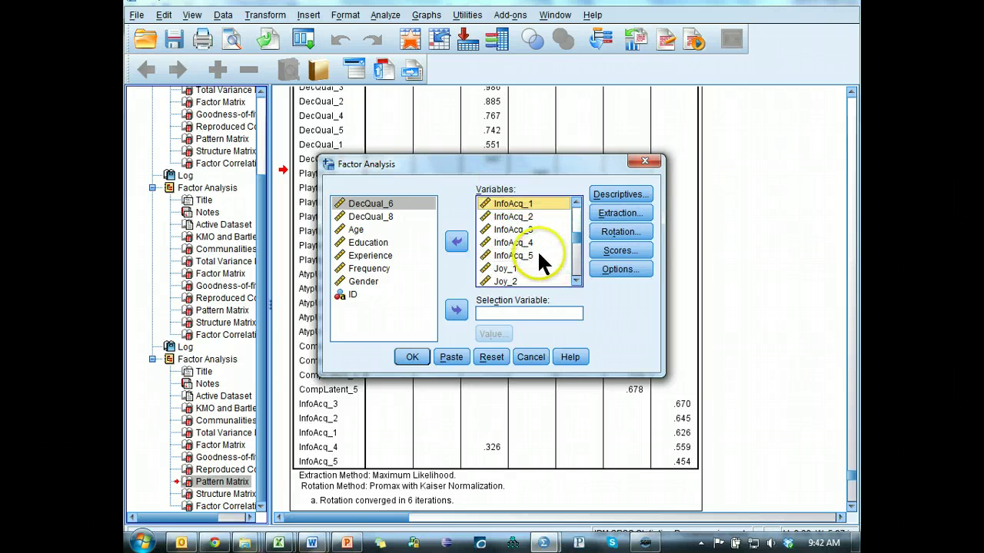
pyautogui.click(456, 243)
pyautogui.click(414, 358)
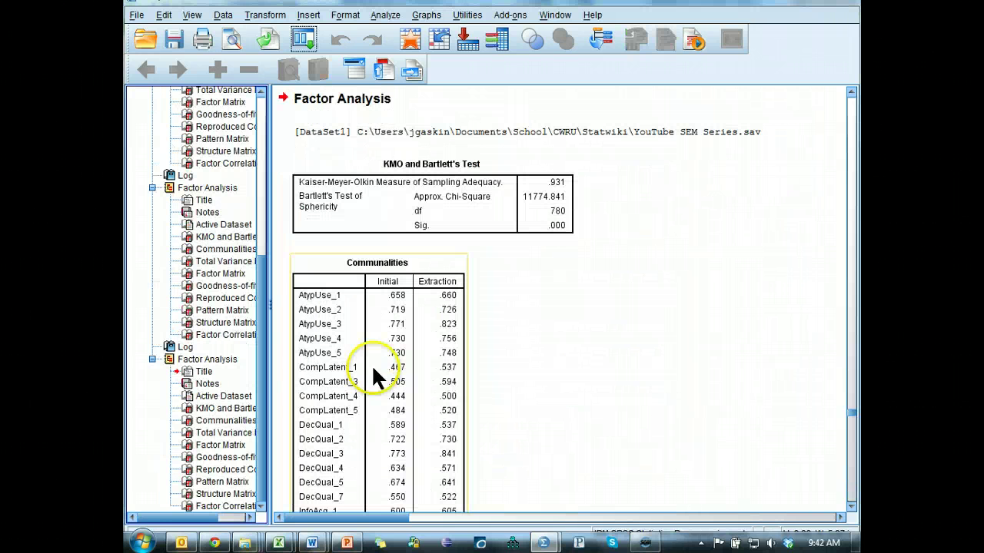
pyautogui.click(222, 481)
pyautogui.scroll(-5, 582, 407)
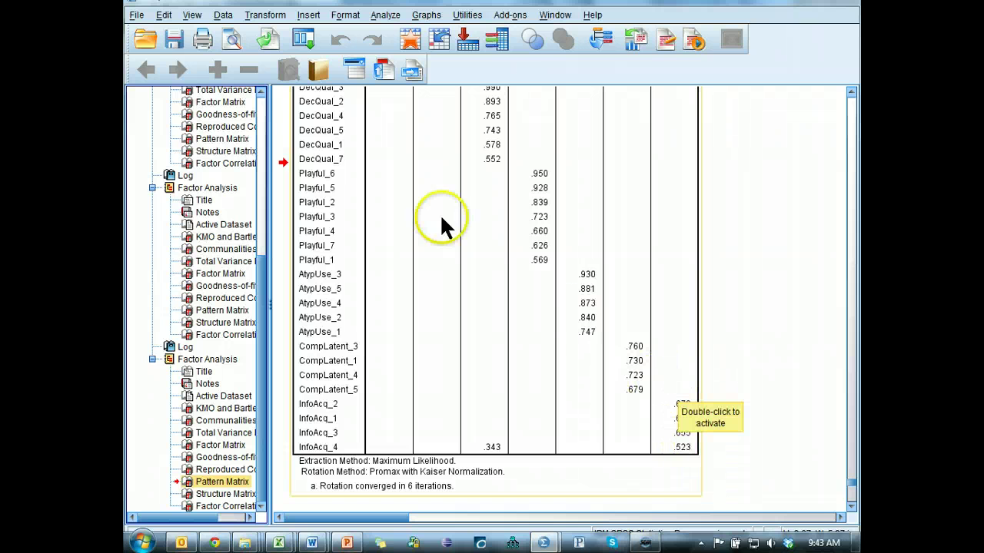
# - Rerun the recalled factor analysis with InfoAcq_5 restored and InfoAcq_4 removed
pyautogui.click(311, 39)
pyautogui.click(339, 61)
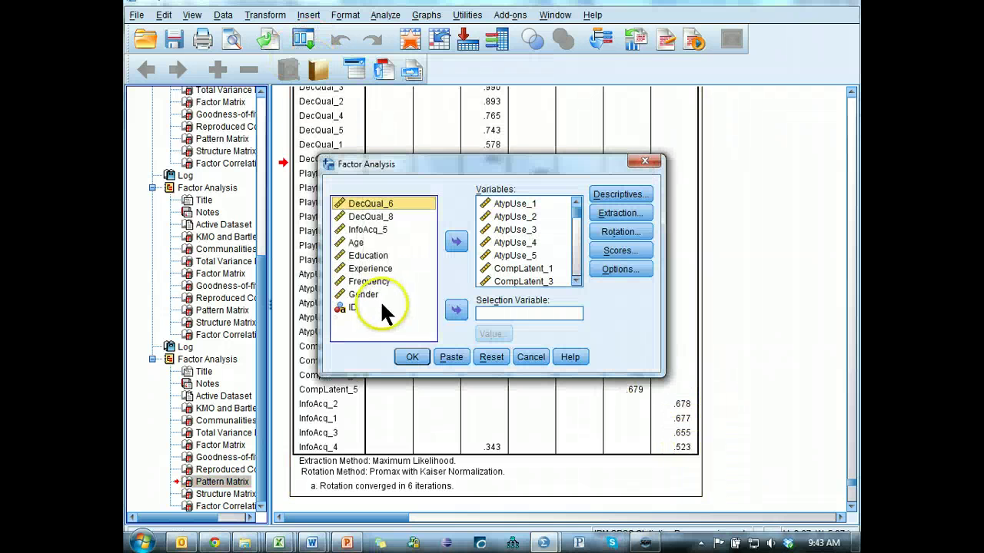
pyautogui.click(367, 229)
pyautogui.click(456, 241)
pyautogui.scroll(6, 577, 245)
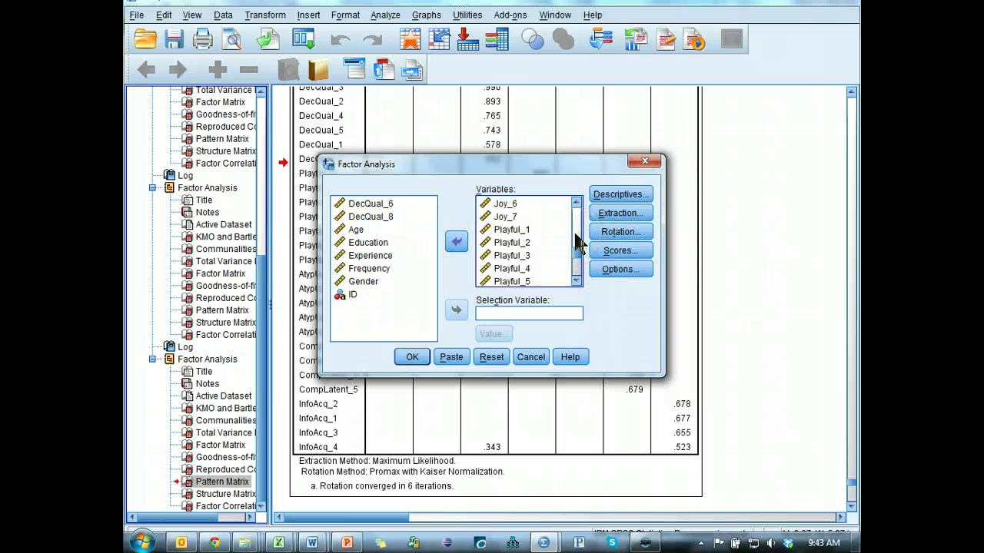
pyautogui.scroll(2, 575, 242)
pyautogui.click(517, 255)
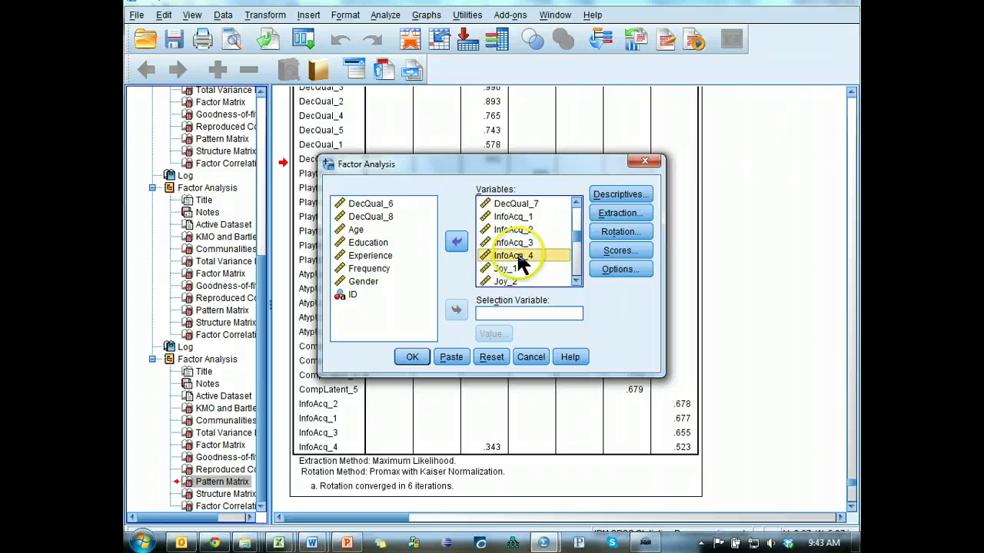
pyautogui.click(455, 241)
pyautogui.click(412, 356)
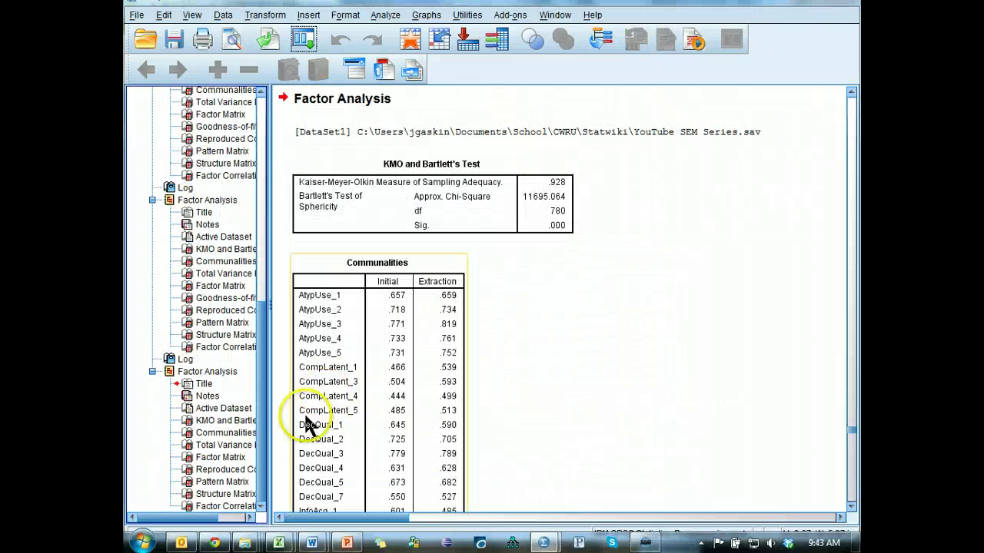
# - Review the new pattern matrix, where InfoAcq items load .449–.399 on factor 1 and cross-load on factor 7
pyautogui.click(221, 482)
pyautogui.scroll(-6, 615, 419)
pyautogui.scroll(-3, 655, 418)
pyautogui.scroll(8, 655, 418)
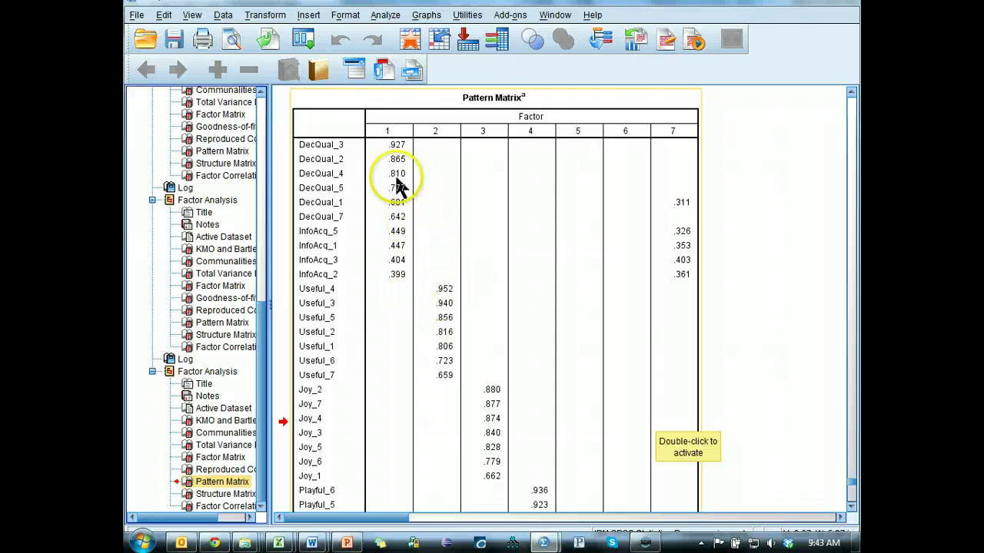
# - Rerun the recalled factor analysis with InfoAcq_4 back in and InfoAcq_5 removed
pyautogui.click(302, 39)
pyautogui.click(311, 68)
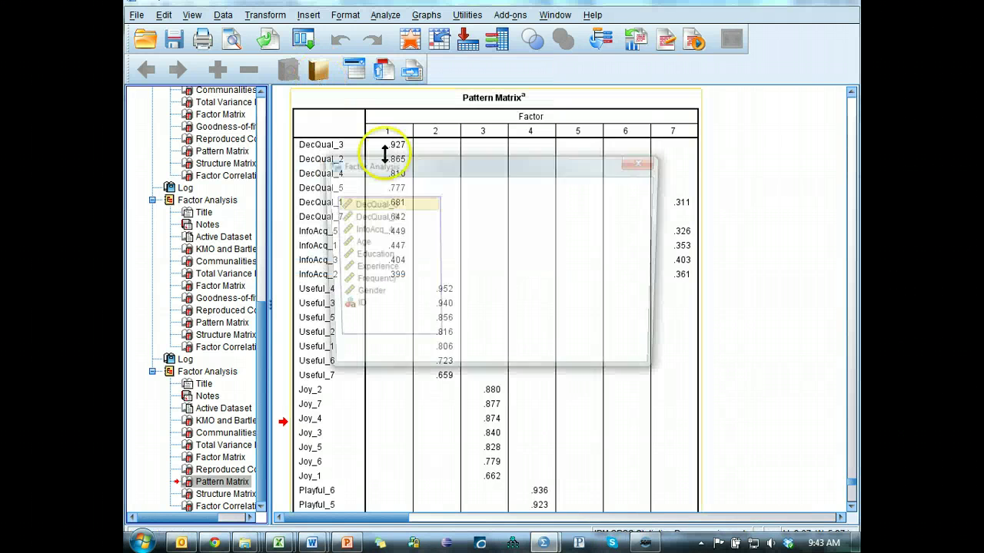
pyautogui.click(400, 231)
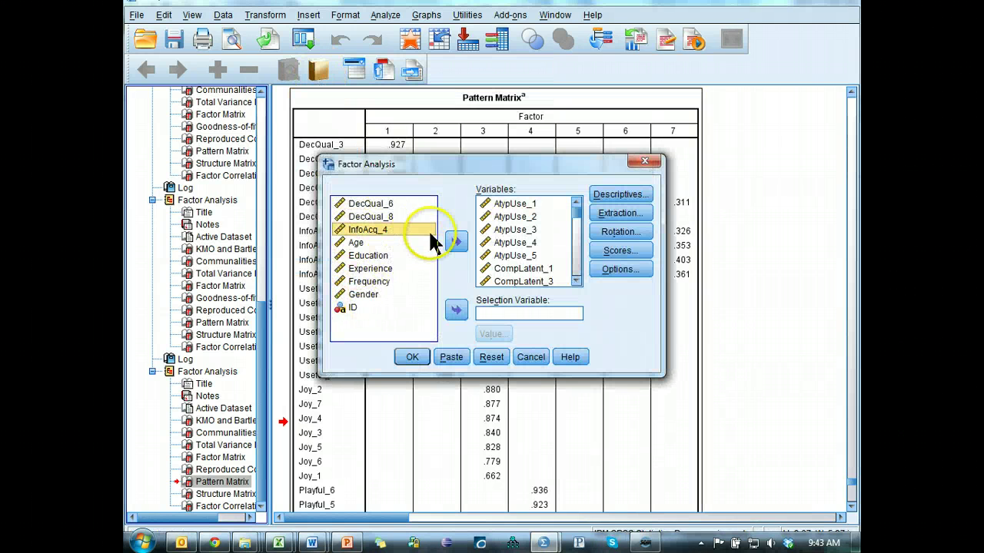
pyautogui.click(458, 242)
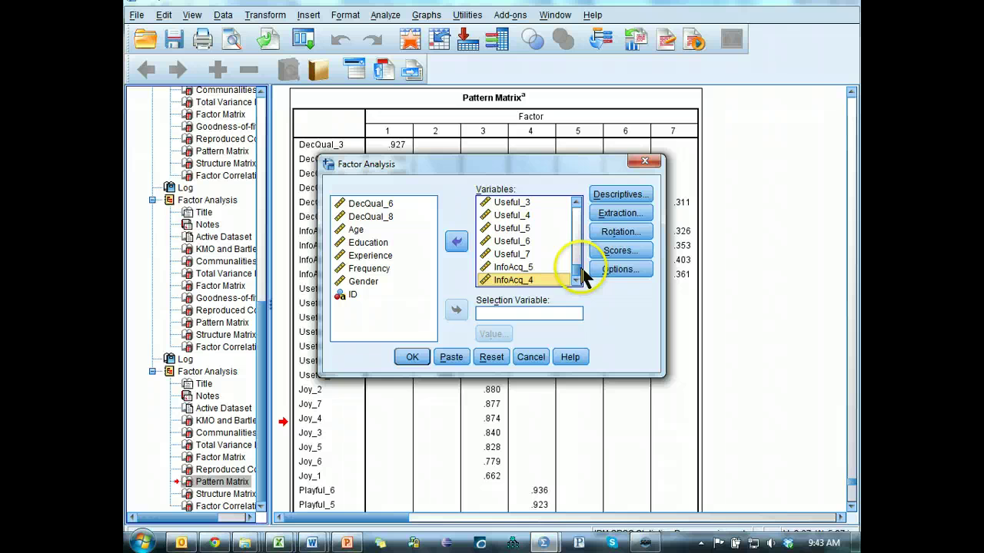
pyautogui.click(551, 266)
pyautogui.click(456, 242)
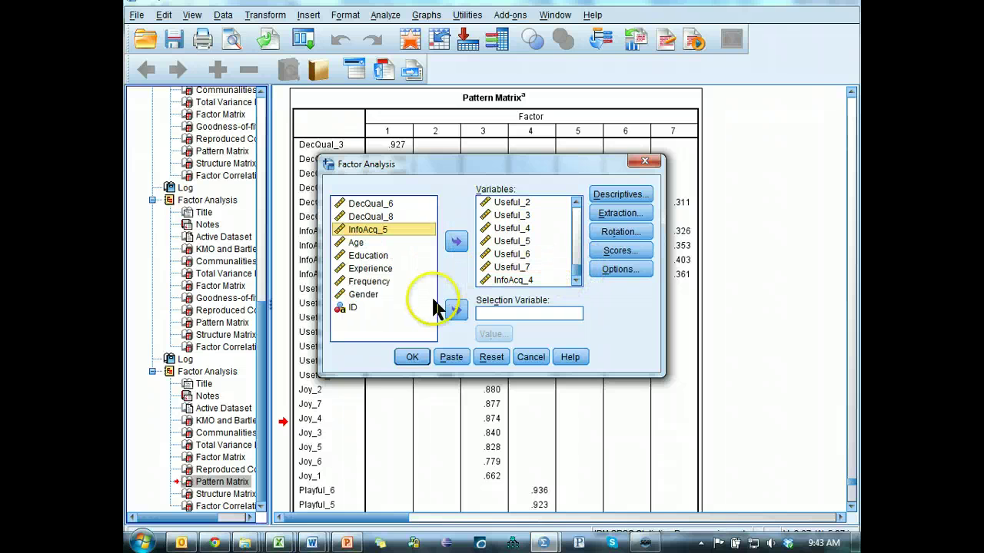
pyautogui.click(412, 357)
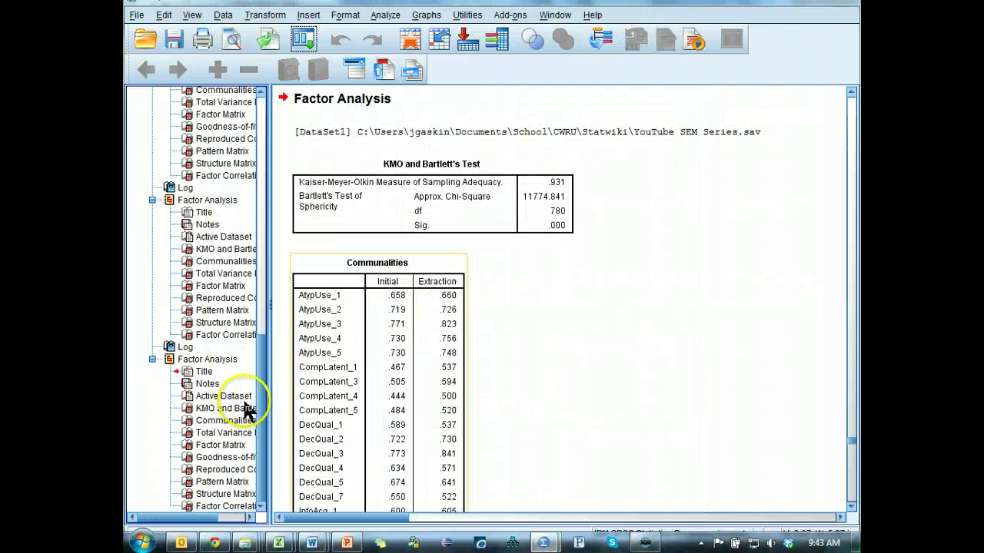
# - Check the new pattern matrix, where DecQual loads .990–.552 on factor 3 and DecQual_7 is weakest
pyautogui.click(227, 483)
pyautogui.scroll(-8, 676, 397)
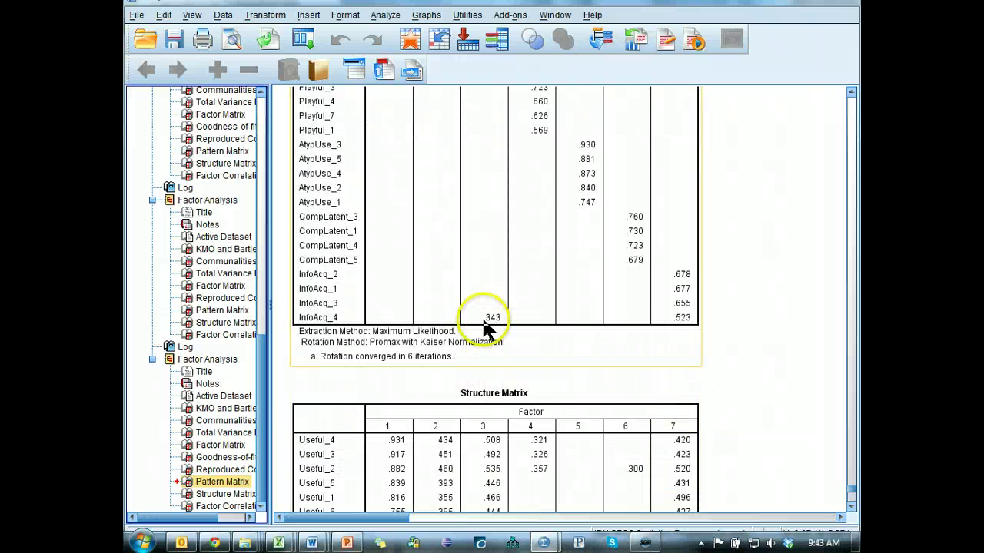
pyautogui.scroll(6, 531, 318)
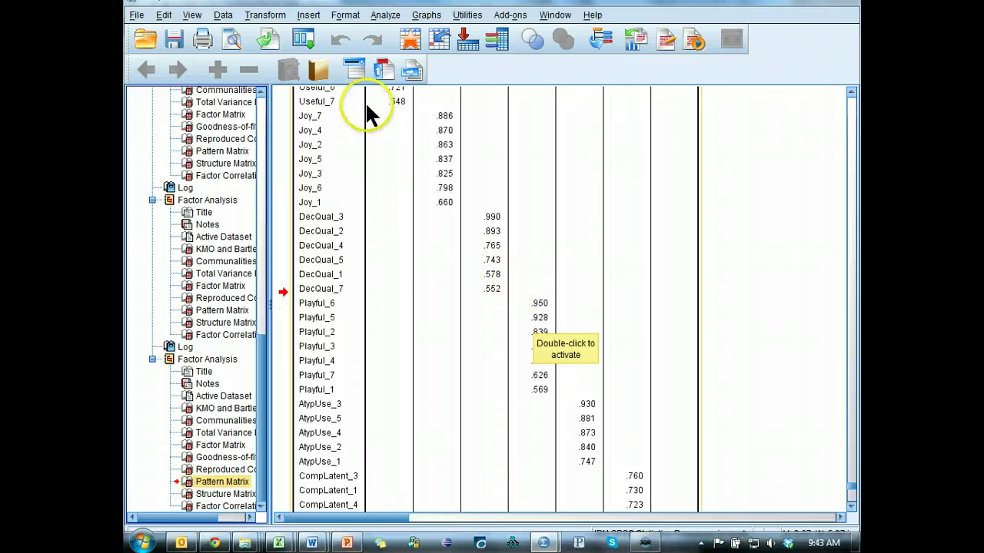
# - Rerun the recalled factor analysis with DecQual_7 removed from the variables
pyautogui.click(304, 38)
pyautogui.click(316, 65)
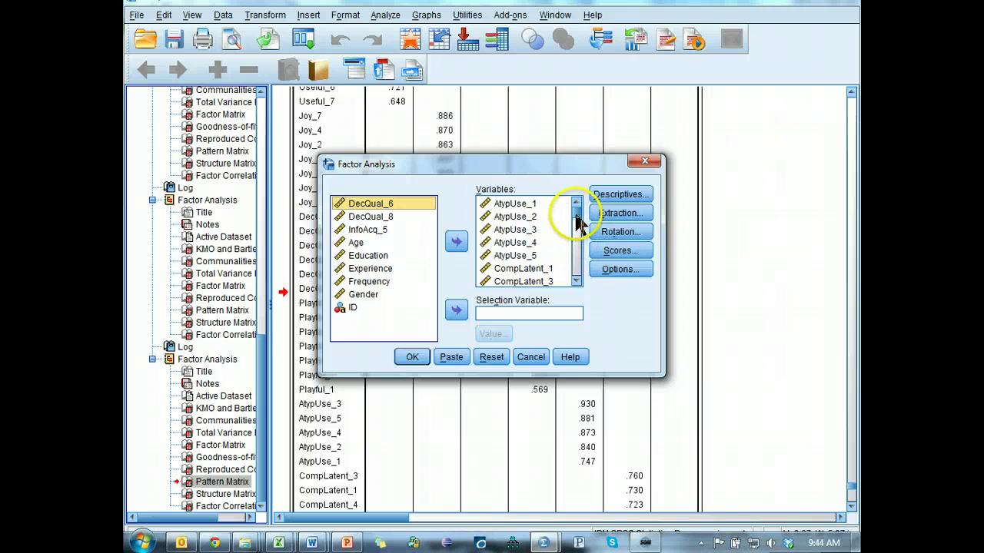
pyautogui.scroll(-3, 576, 224)
pyautogui.click(517, 273)
pyautogui.click(456, 242)
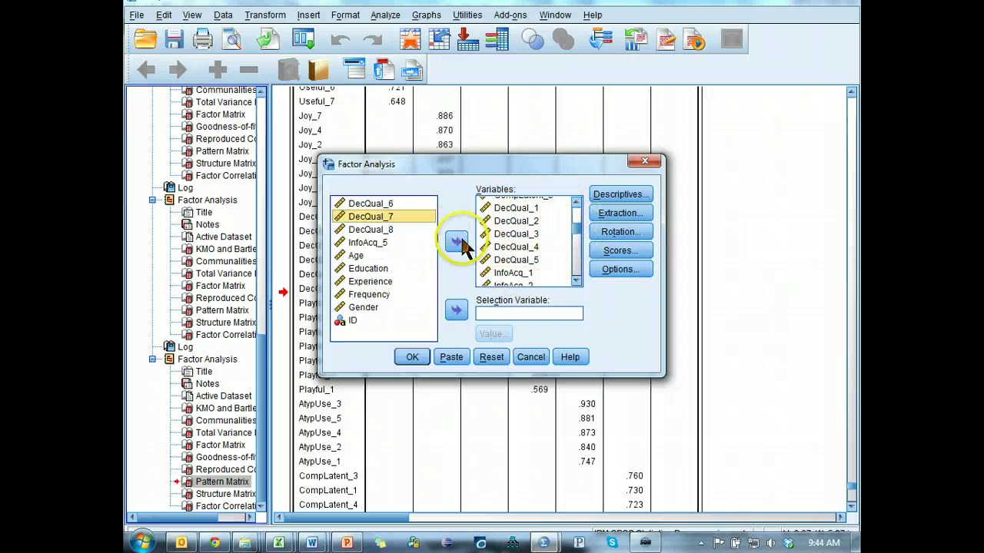
pyautogui.click(414, 356)
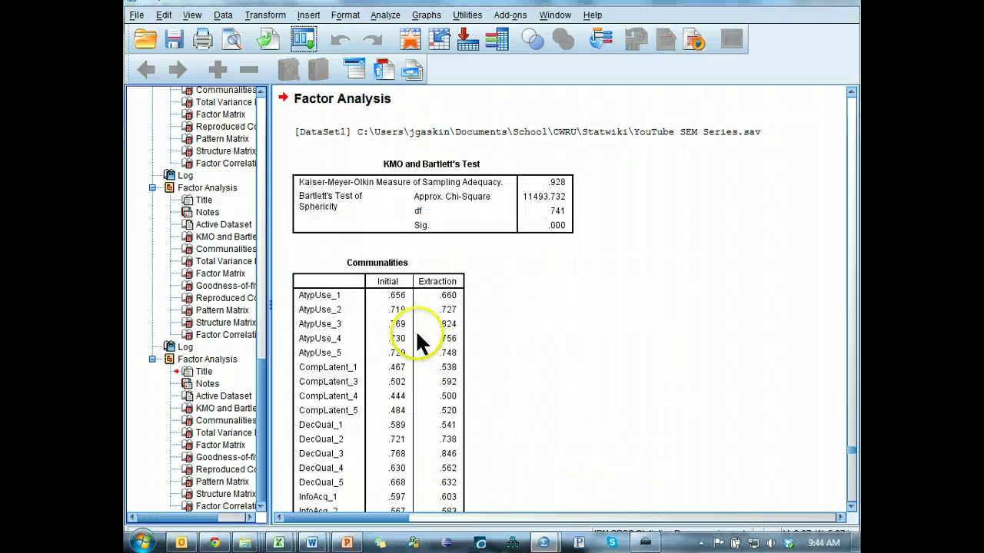
# - Inspect the new pattern matrix, with DecQual_3, 2, 4, 5, 1 loading .975–.554
pyautogui.click(232, 483)
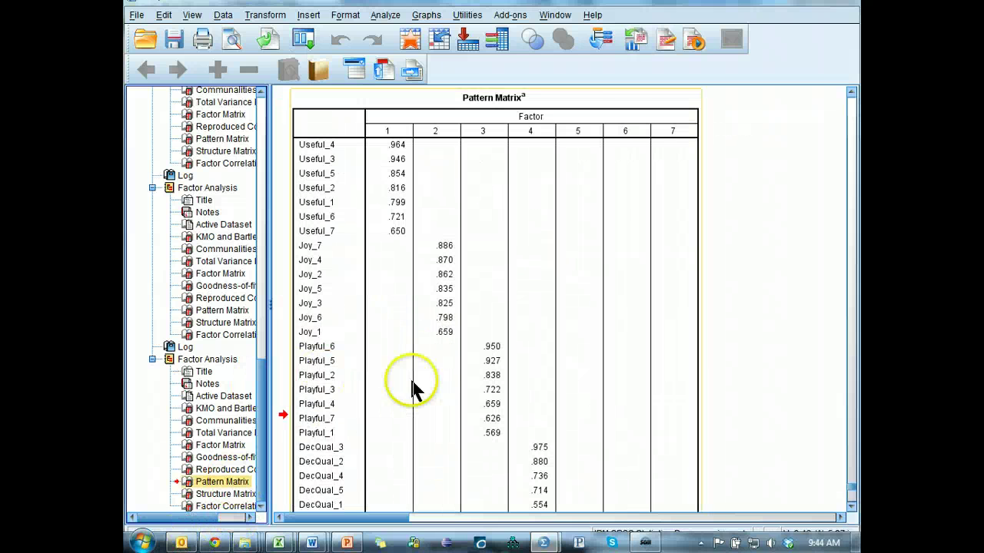
pyautogui.scroll(-10, 430, 391)
pyautogui.scroll(2, 413, 205)
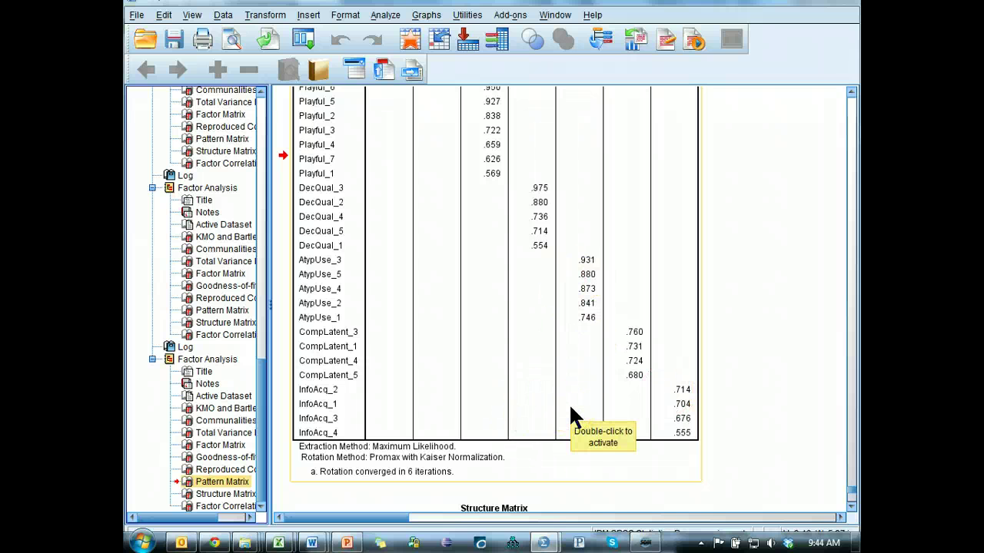
pyautogui.click(517, 268)
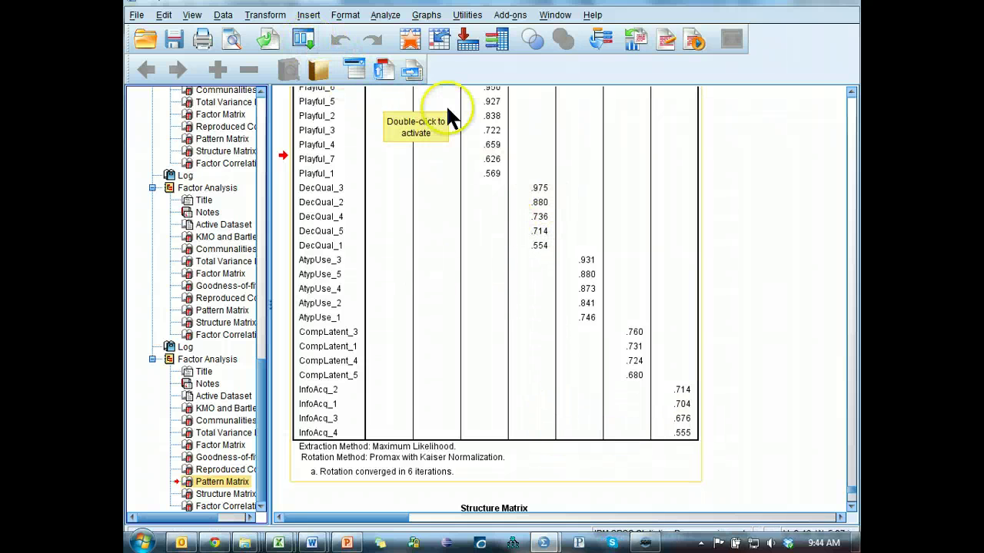
# - Rerun the recalled factor analysis with DecQual_1 removed from the variables
pyautogui.click(300, 39)
pyautogui.click(318, 63)
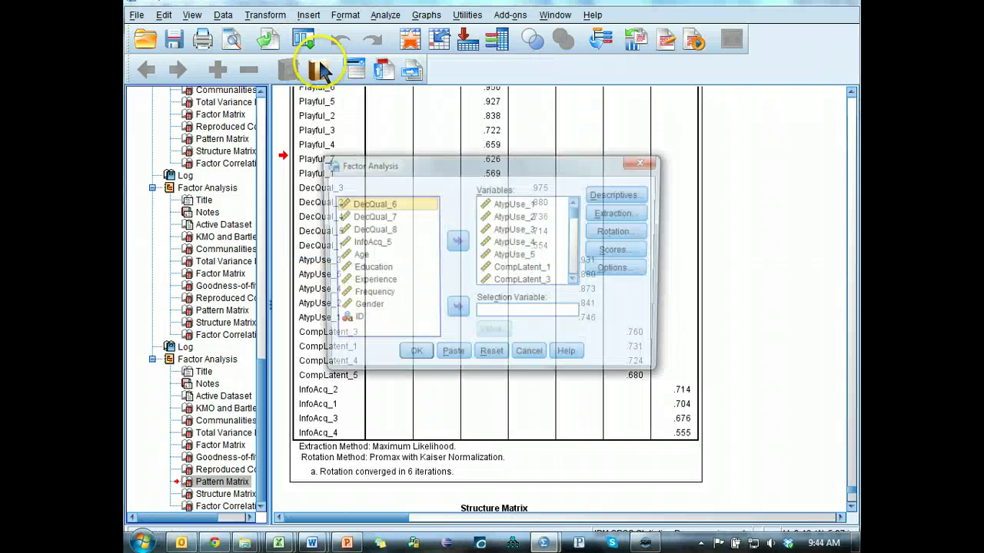
pyautogui.scroll(-2, 575, 248)
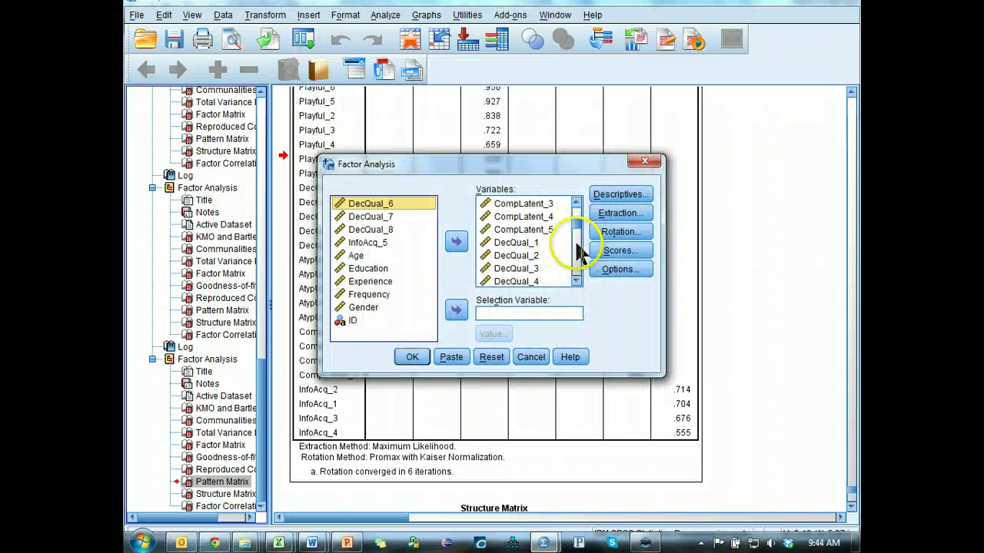
pyautogui.click(533, 245)
pyautogui.click(456, 241)
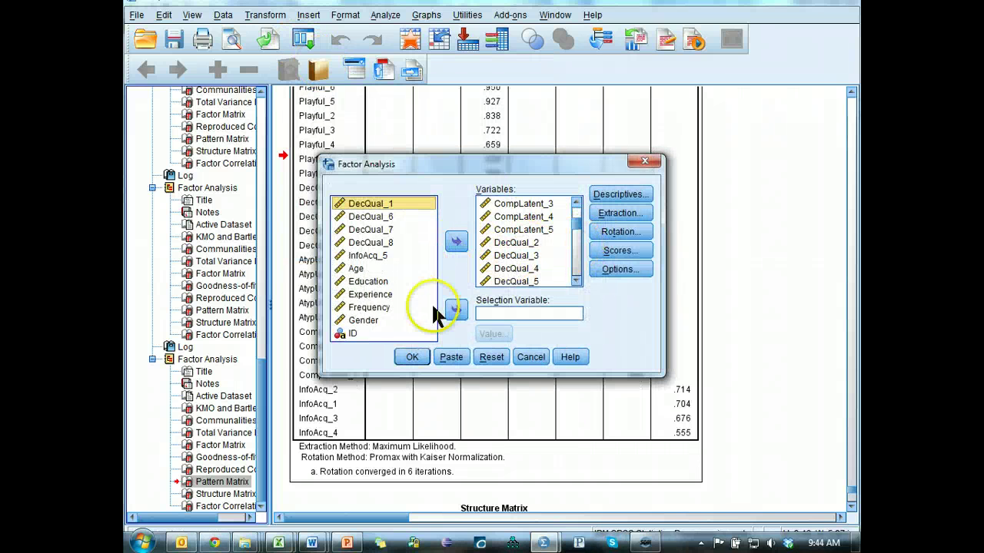
pyautogui.click(413, 358)
# - Inspect the new pattern matrix: DecQual_3, 2, 4, 5 load .938–.704, InfoAcq_2 .763 on factor 7
pyautogui.click(225, 482)
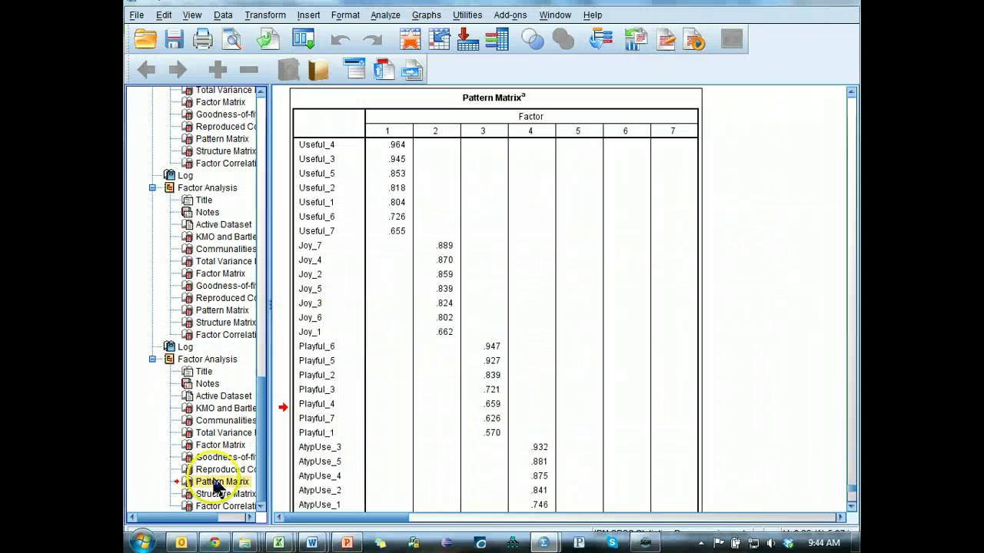
pyautogui.scroll(-6, 400, 307)
pyautogui.scroll(3, 328, 196)
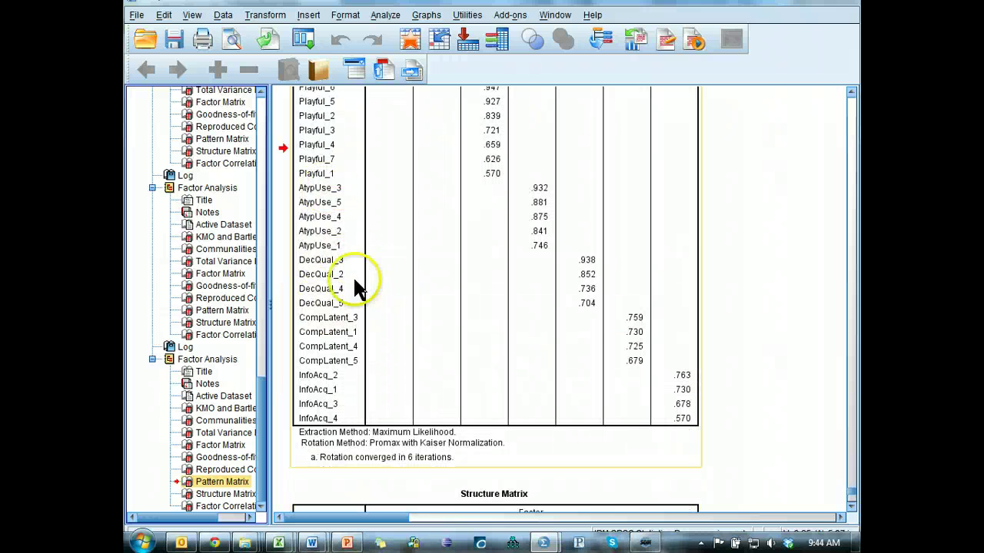
pyautogui.click(708, 409)
pyautogui.click(692, 373)
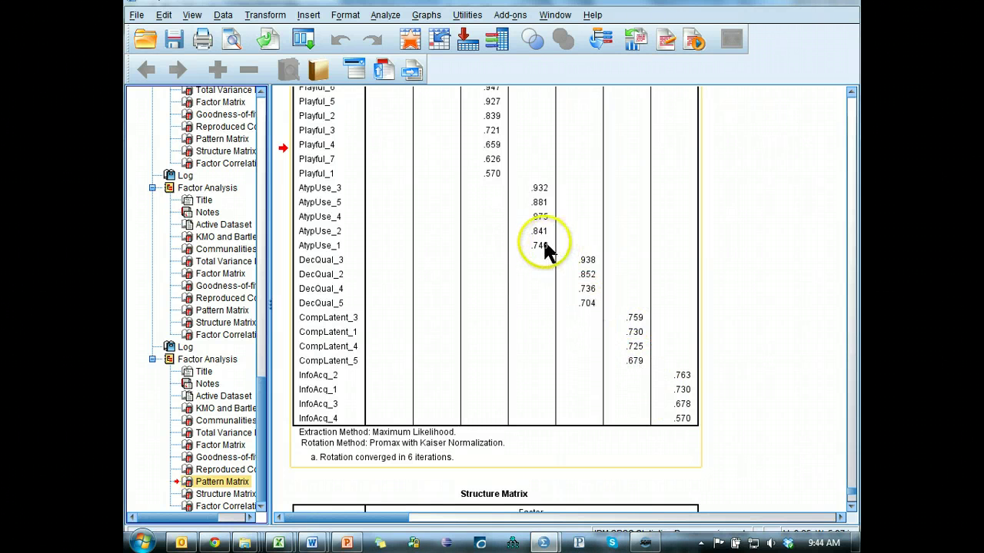
pyautogui.scroll(3, 501, 195)
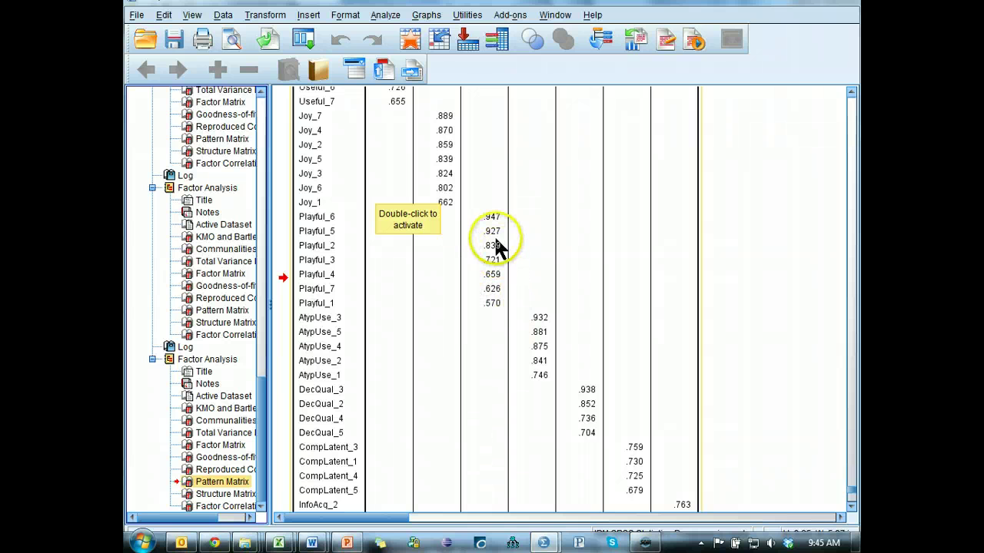
pyautogui.scroll(3, 478, 277)
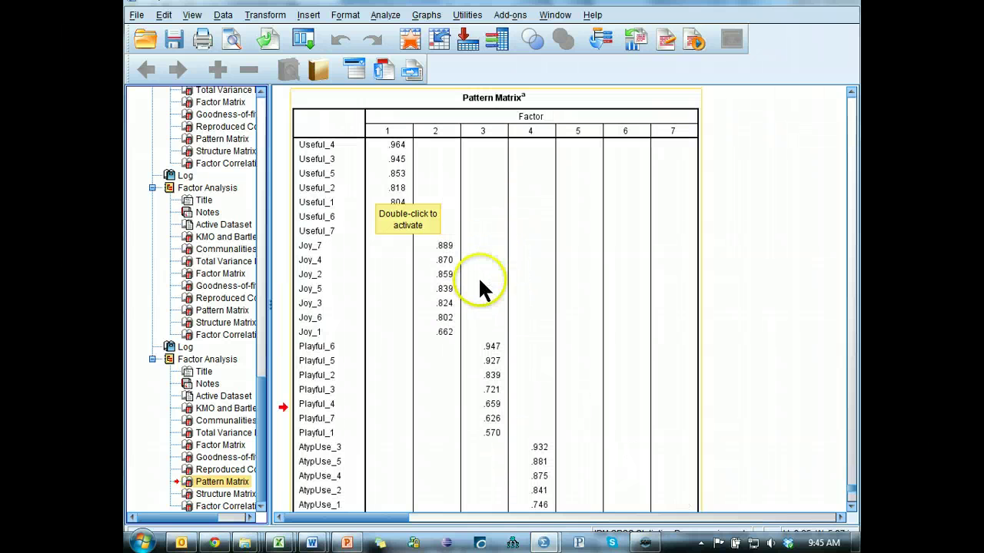
pyautogui.scroll(3, 451, 338)
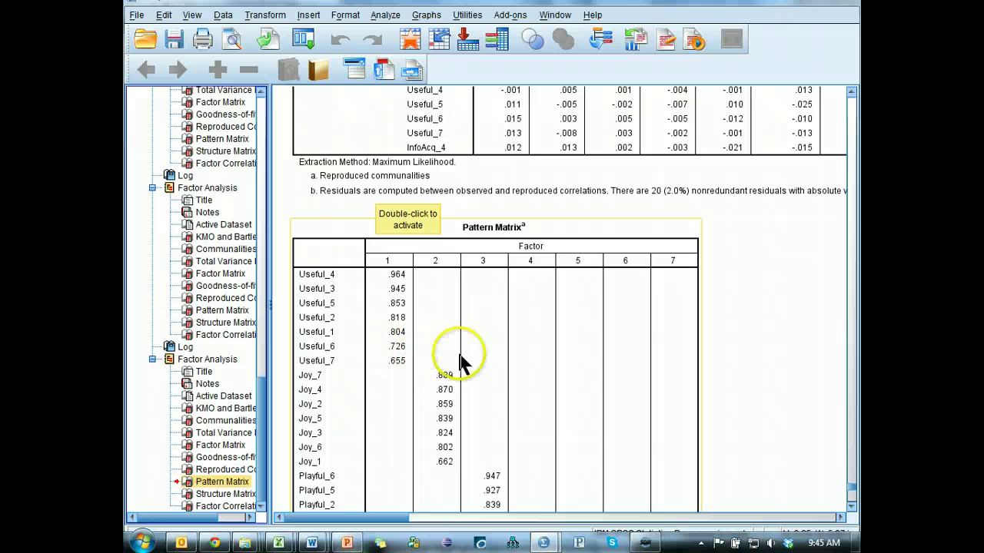
pyautogui.scroll(-6, 634, 320)
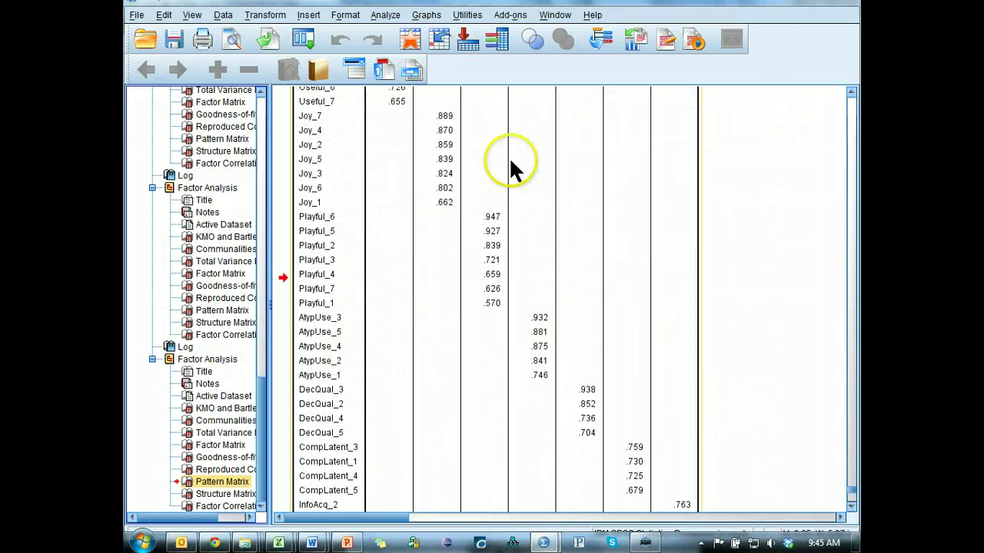
pyautogui.click(367, 323)
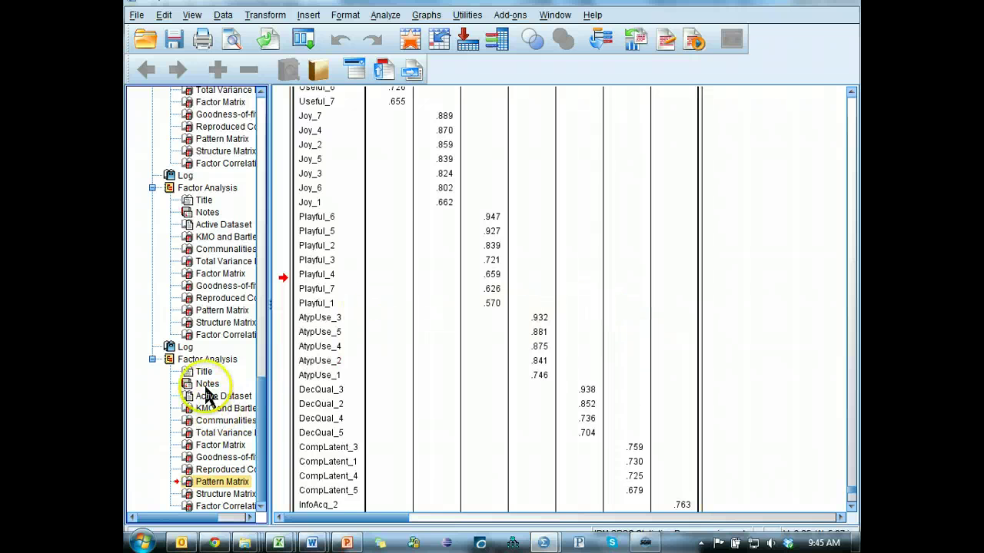
pyautogui.click(227, 408)
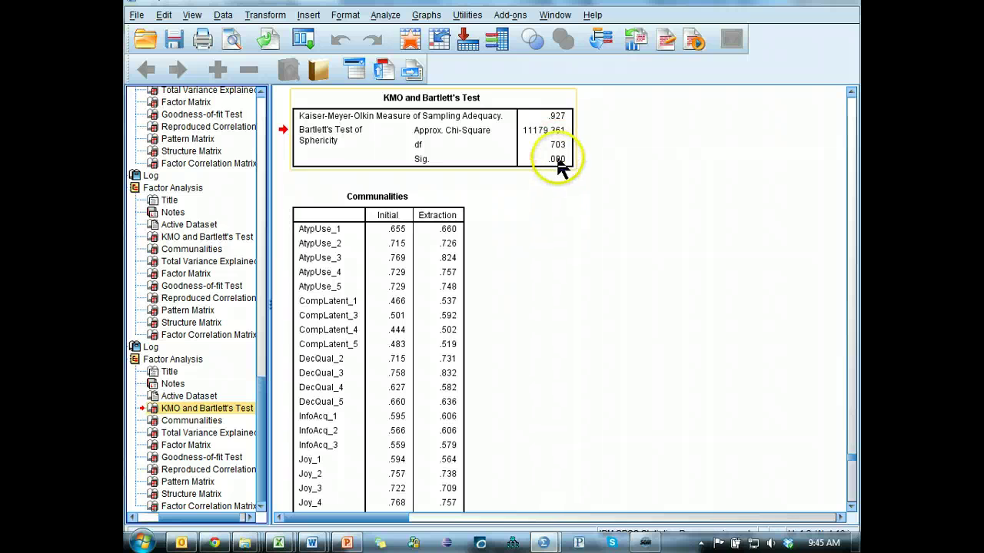
pyautogui.scroll(-3, 487, 261)
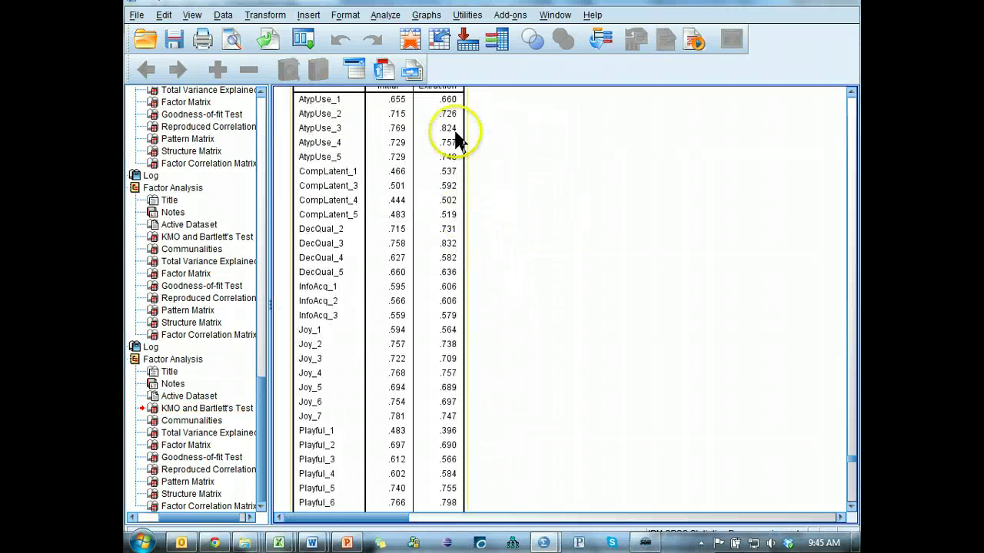
pyautogui.scroll(-3, 457, 396)
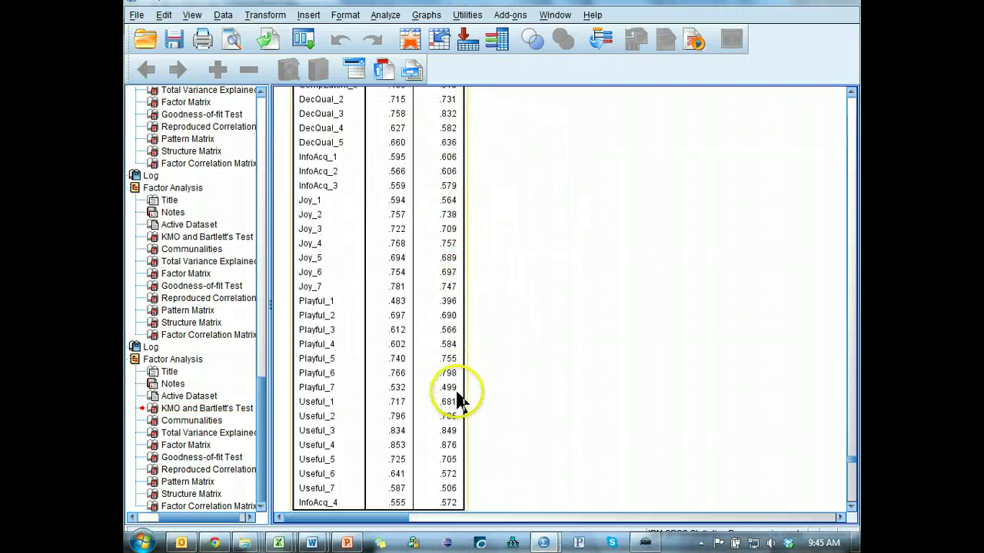
pyautogui.scroll(-9, 453, 450)
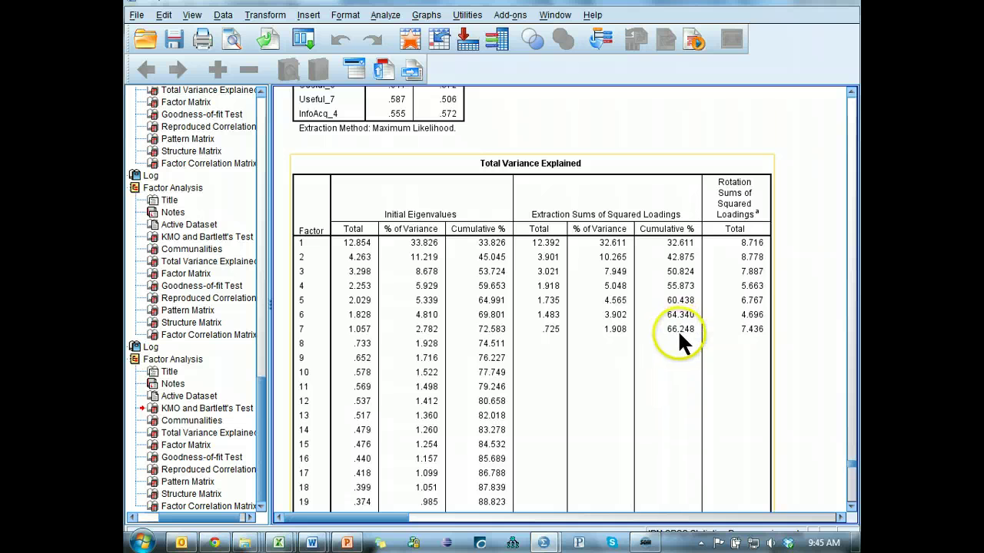
pyautogui.scroll(-20, 678, 331)
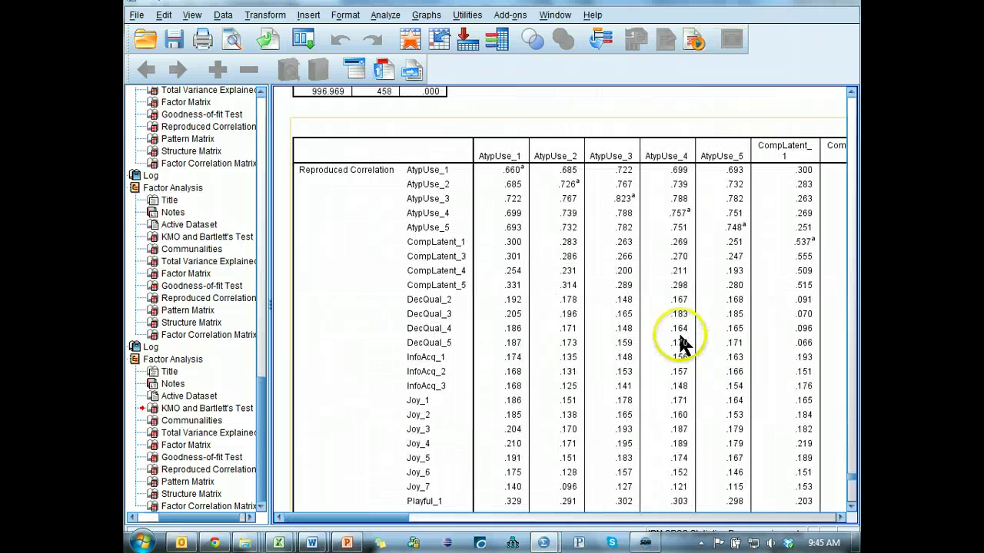
pyautogui.scroll(3, 650, 325)
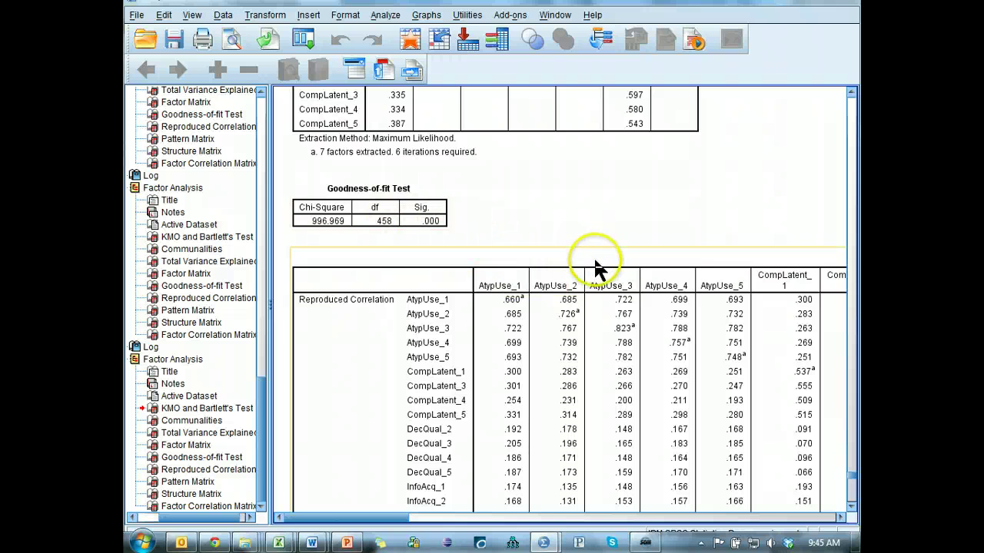
pyautogui.scroll(-20, 599, 274)
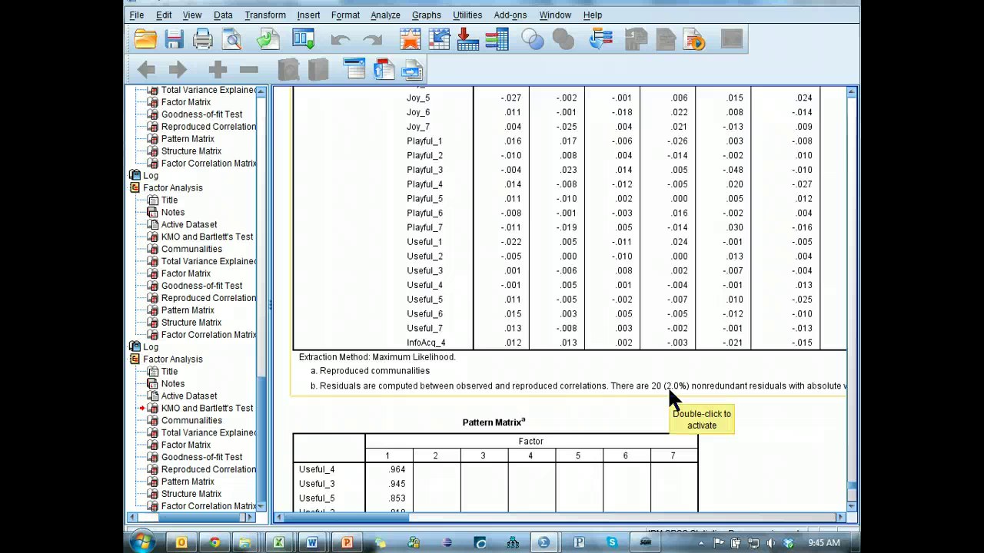
pyautogui.scroll(-9, 669, 385)
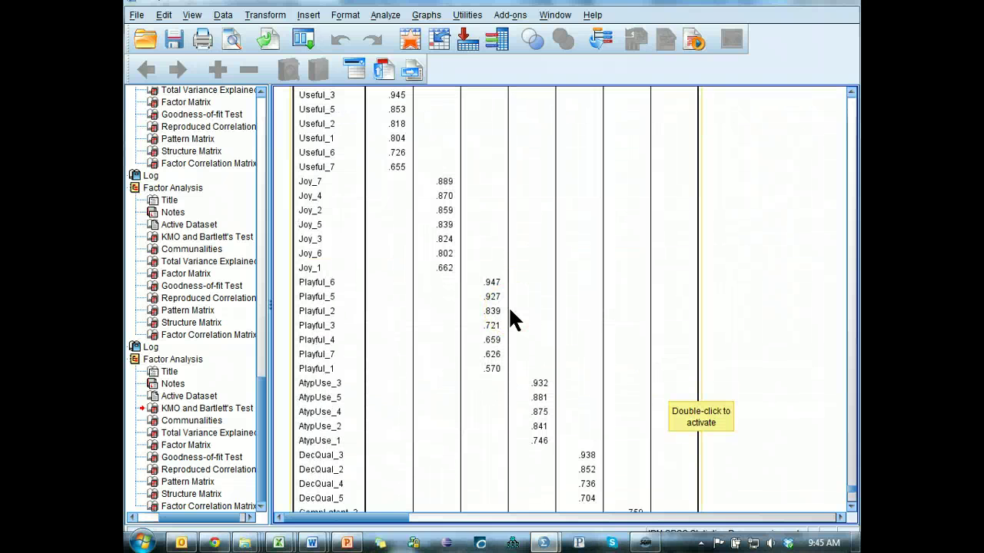
pyautogui.scroll(-9, 514, 319)
pyautogui.scroll(6, 523, 284)
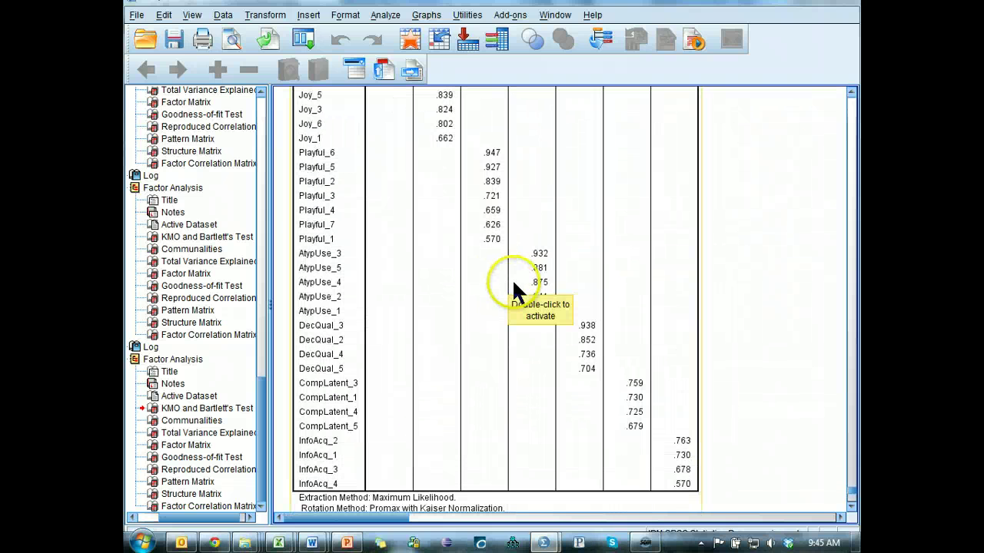
# - Highlight the Adequacy and then Convergent validity steps in the Statwiki guidelines
pyautogui.hotkey('alt', 'Tab')
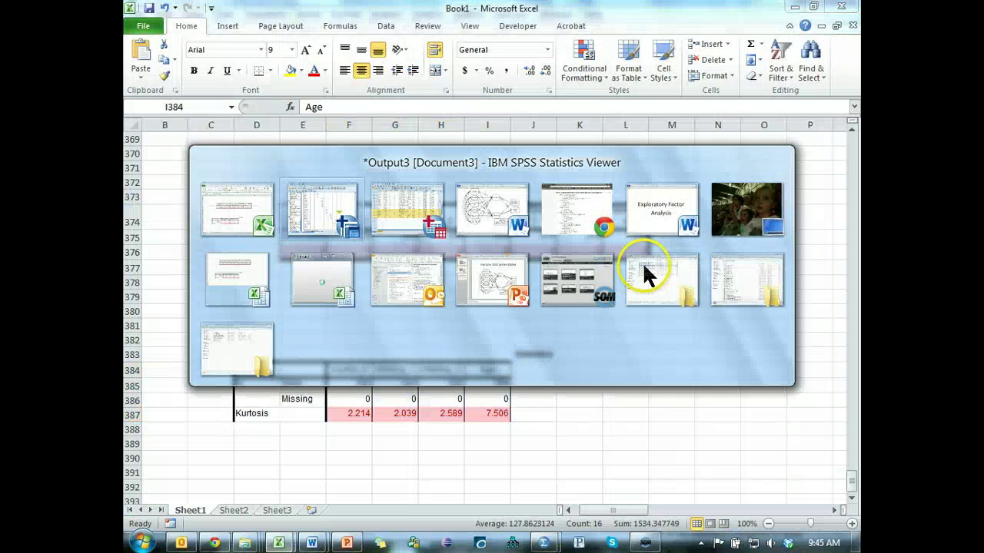
pyautogui.hotkey('alt', 'Tab')
pyautogui.press('Tab')
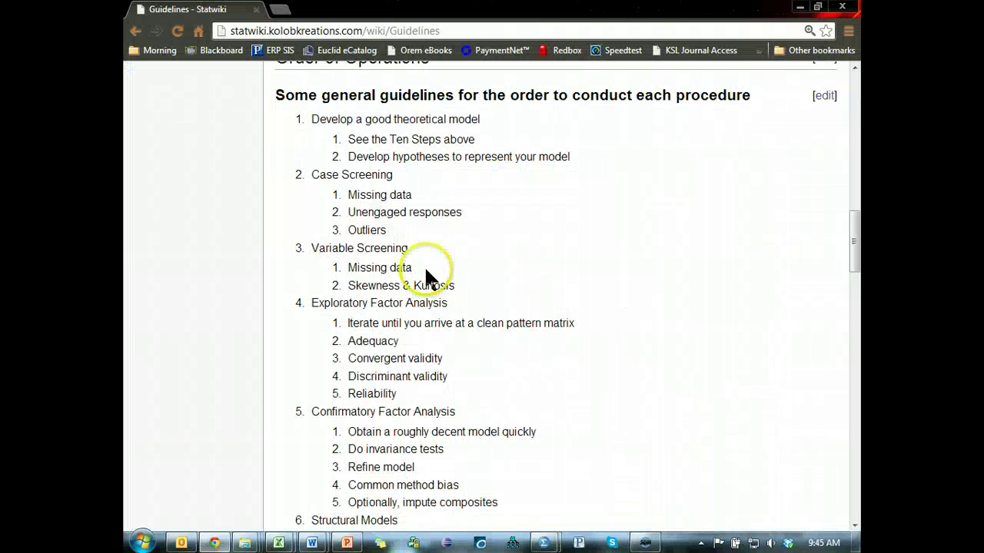
pyautogui.moveTo(363, 323); pyautogui.dragTo(590, 330)
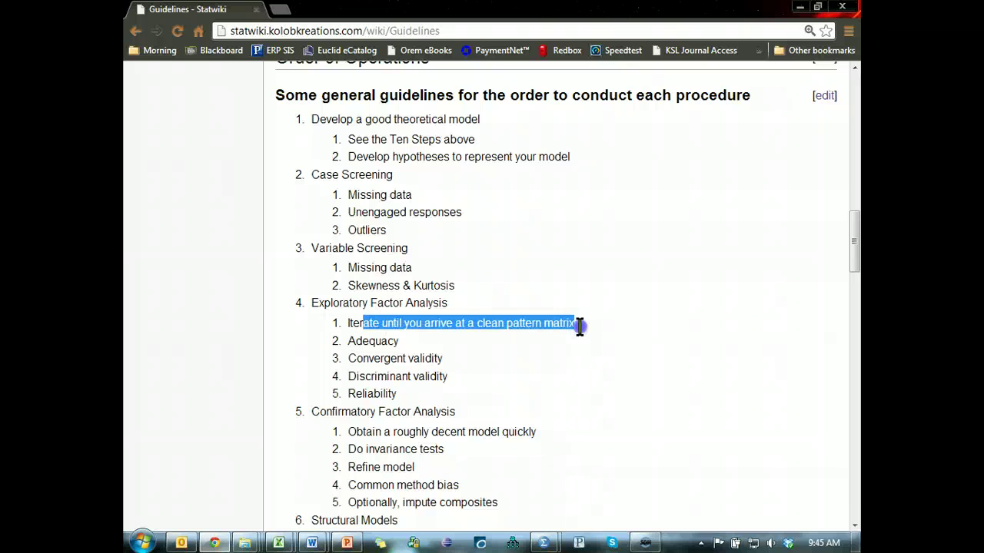
pyautogui.doubleClick(357, 340)
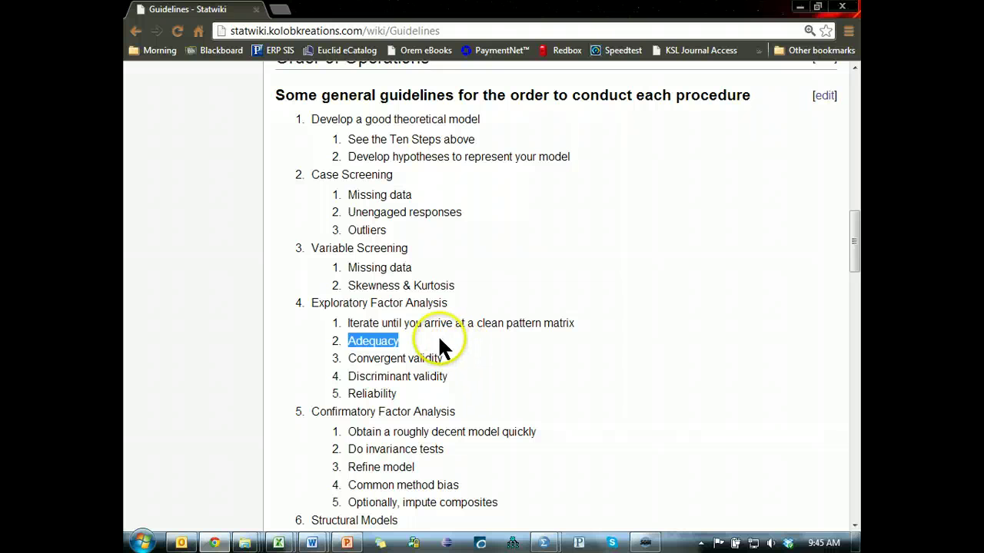
pyautogui.click(412, 343)
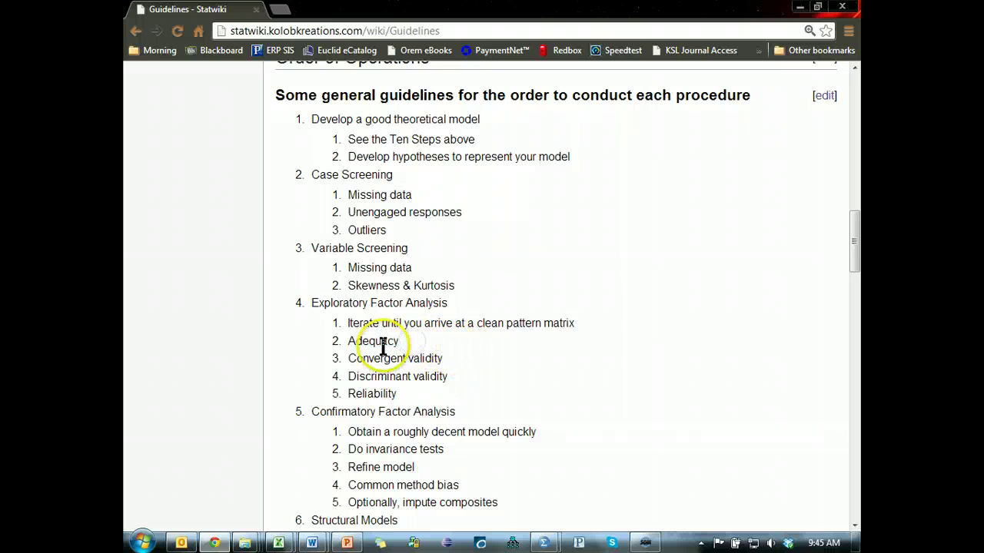
pyautogui.doubleClick(383, 342)
pyautogui.moveTo(352, 360); pyautogui.dragTo(475, 367)
# - Return to SPSS and select the Pattern Matrix showing Useful items loading .964–.655 on factor 1
pyautogui.hotkey('alt', 'Tab')
pyautogui.click(758, 311)
pyautogui.scroll(3, 747, 330)
pyautogui.click(529, 299)
pyautogui.scroll(3, 703, 325)
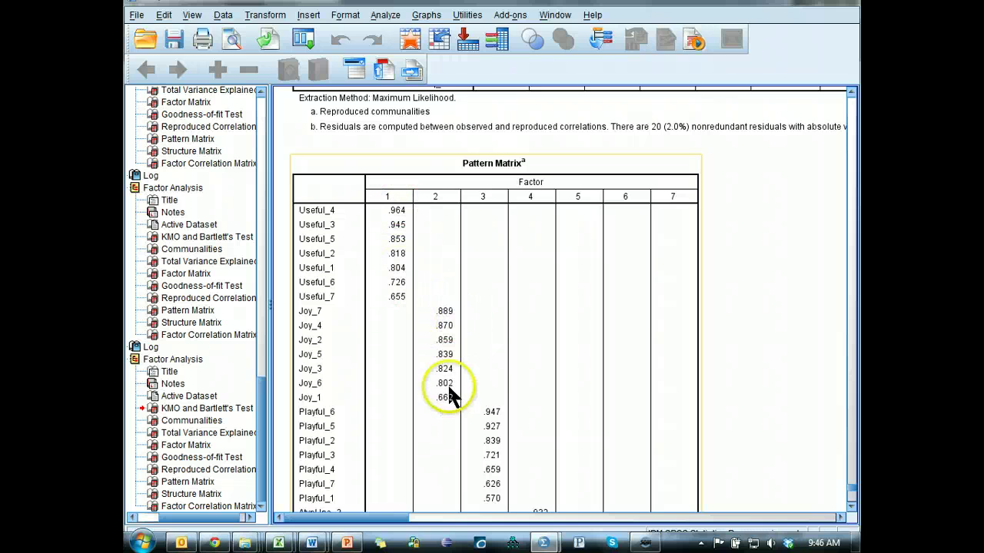
# - Scroll through all seven factors' loadings in the Pattern Matrix, down to InfoAcq .763–.570 on factor 7
pyautogui.click(734, 320)
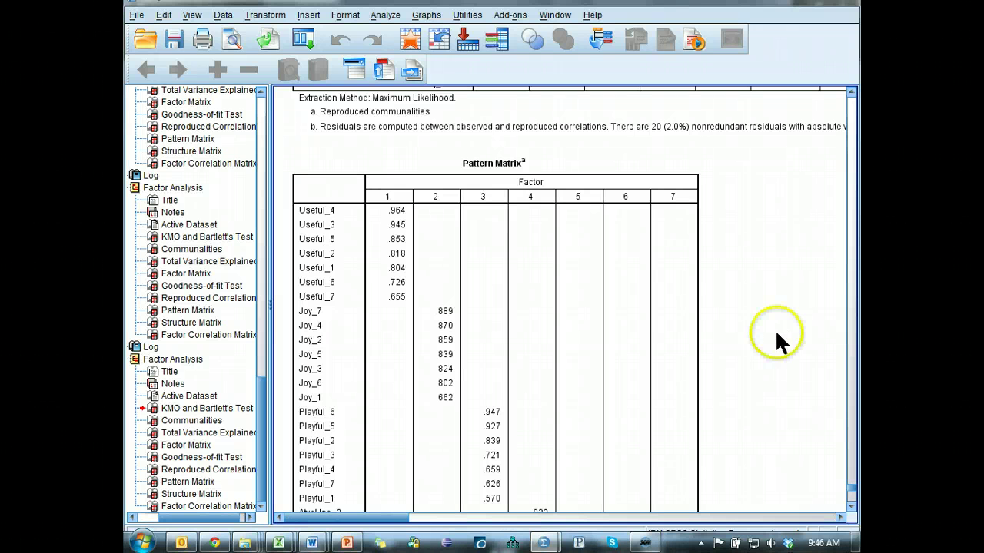
pyautogui.click(518, 315)
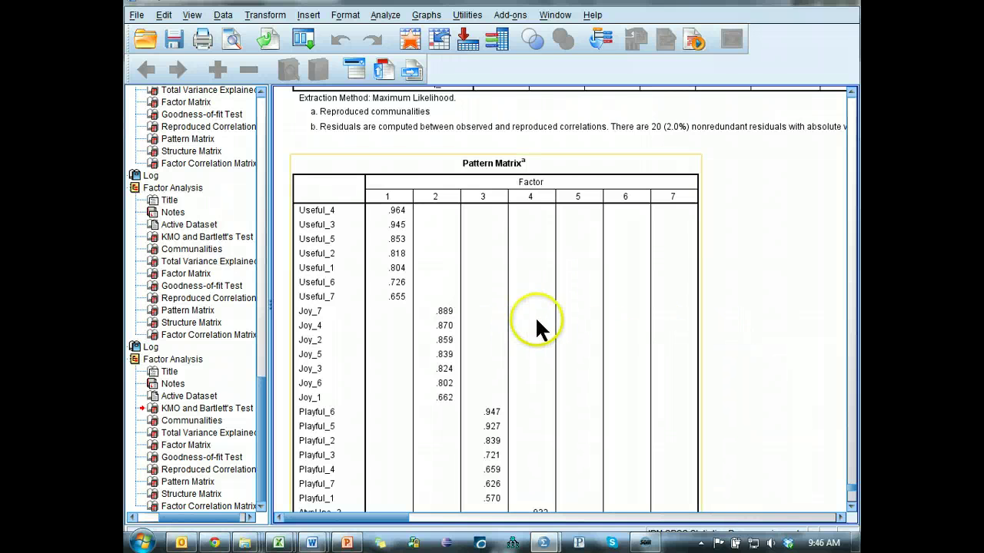
pyautogui.scroll(-3, 791, 321)
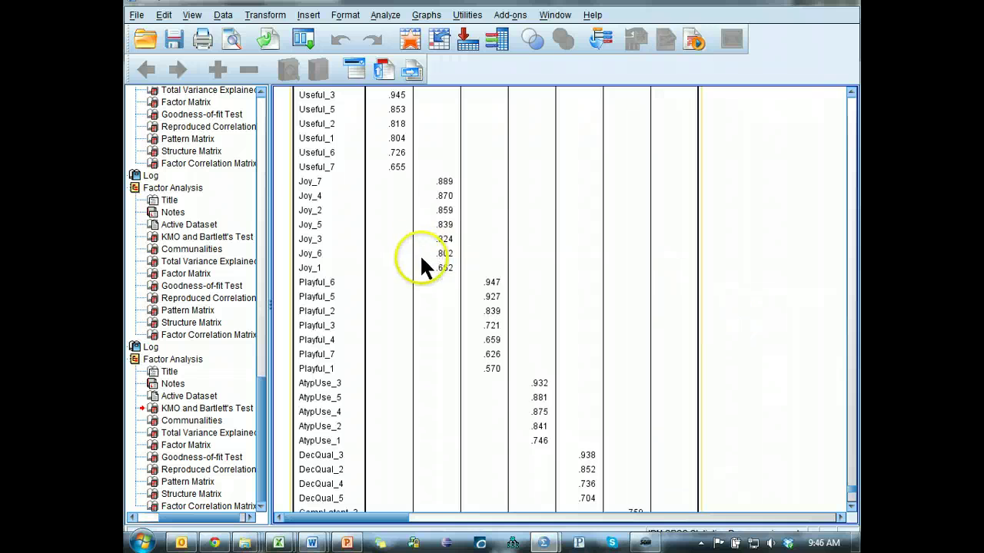
pyautogui.scroll(3, 424, 258)
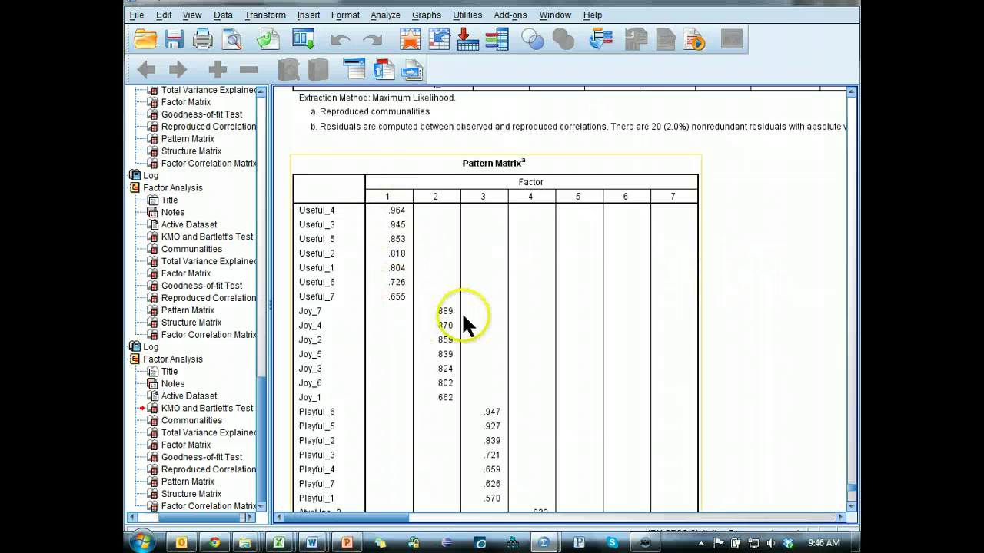
pyautogui.scroll(-3, 523, 338)
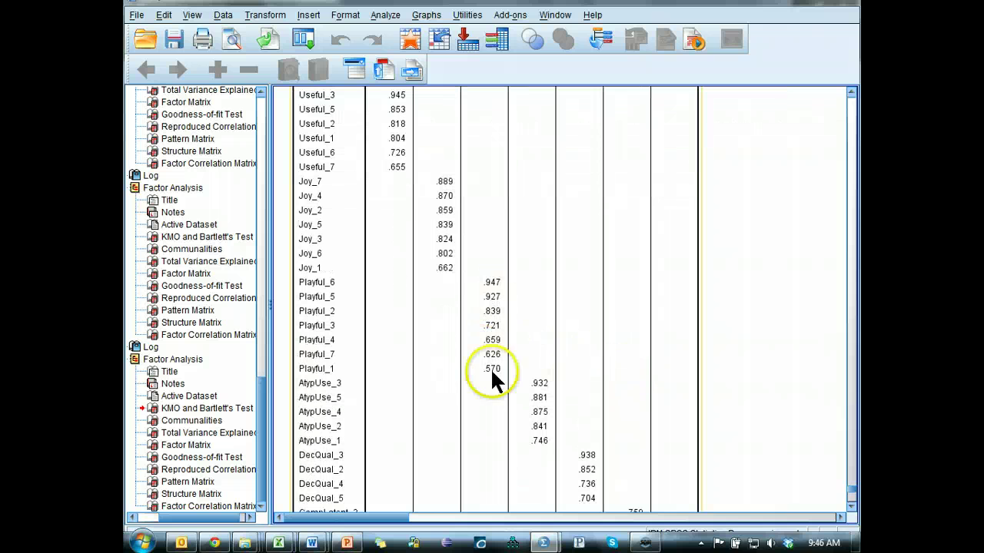
pyautogui.scroll(-3, 547, 363)
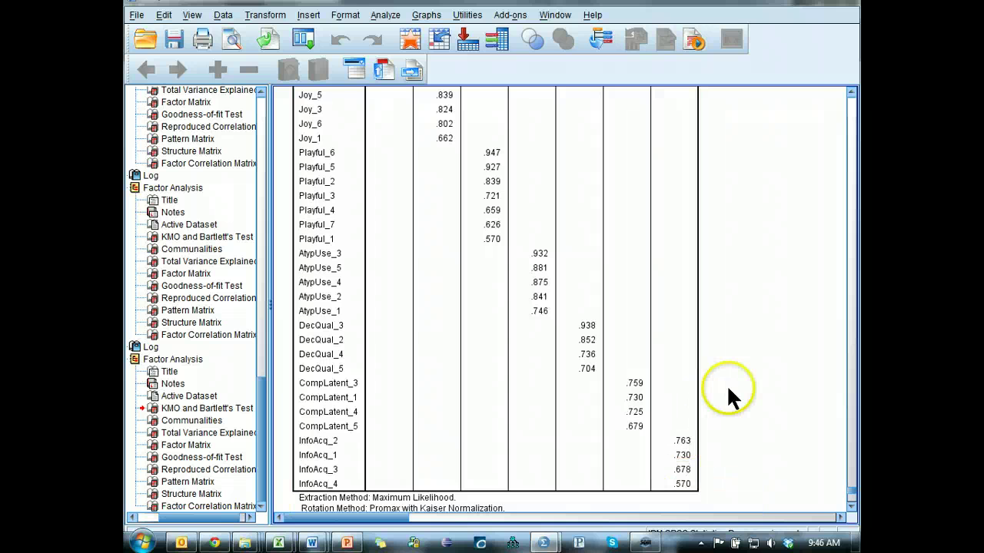
# - Highlight Discriminant validity in the Statwiki checklist and return to the SPSS output
pyautogui.hotkey('alt', 'Tab')
pyautogui.moveTo(354, 376); pyautogui.dragTo(454, 377)
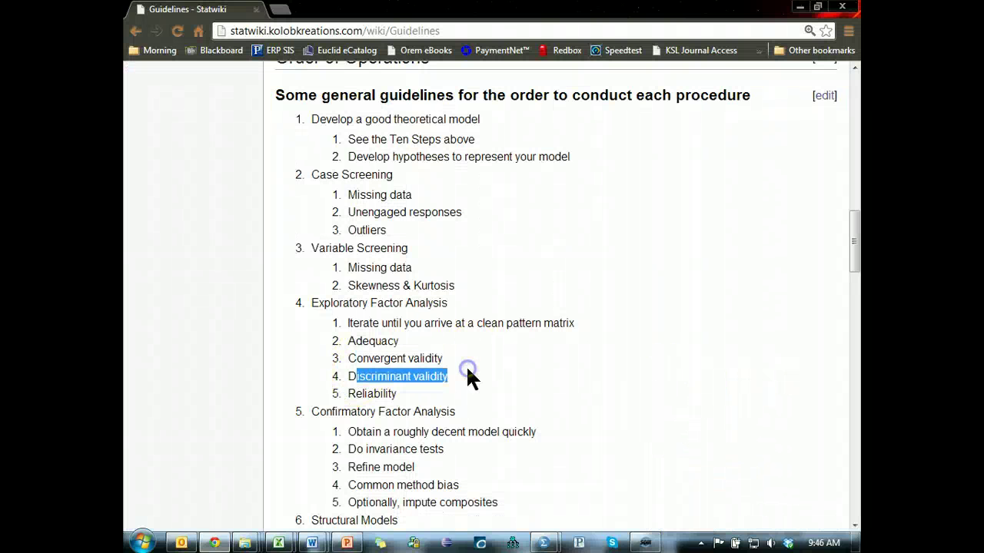
pyautogui.hotkey('alt', 'Tab')
pyautogui.scroll(6, 462, 246)
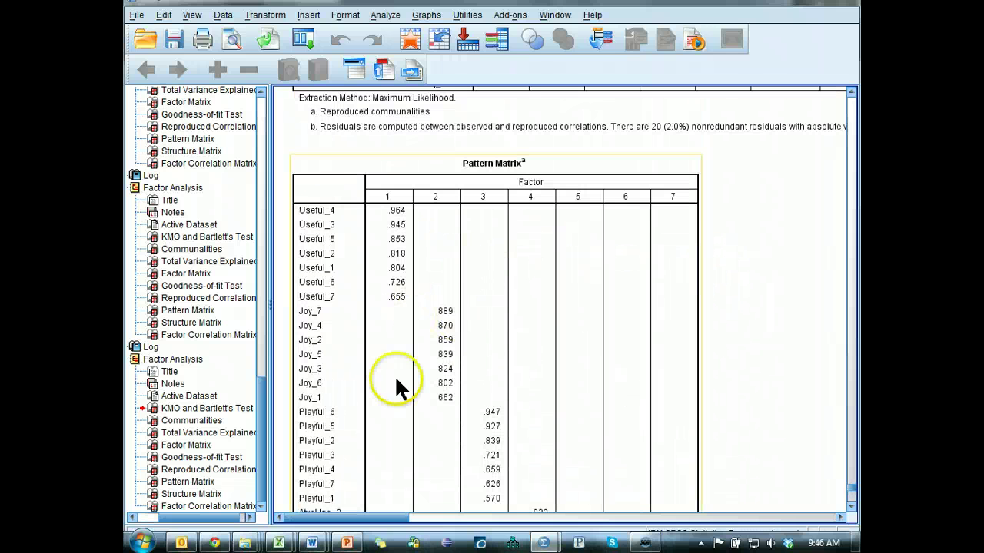
# - Scroll down past the Structure Matrix and select the Factor Correlation Matrix
pyautogui.scroll(-6, 648, 345)
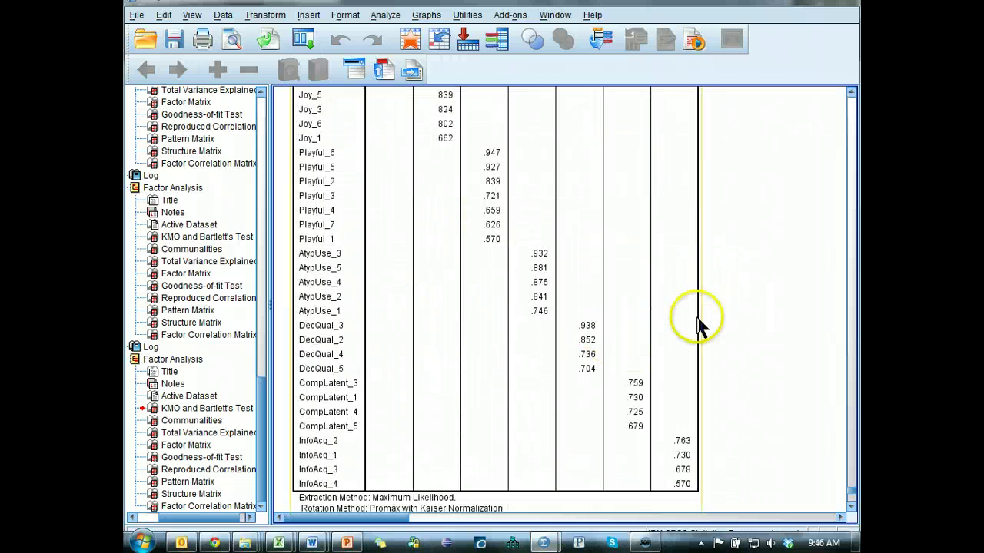
pyautogui.scroll(-12, 768, 338)
pyautogui.scroll(-8, 765, 332)
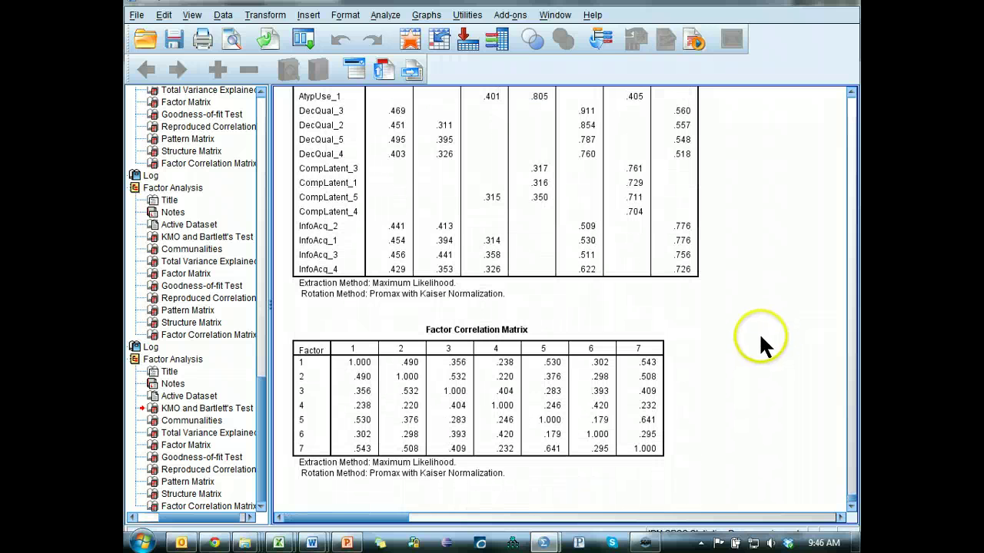
pyautogui.click(336, 360)
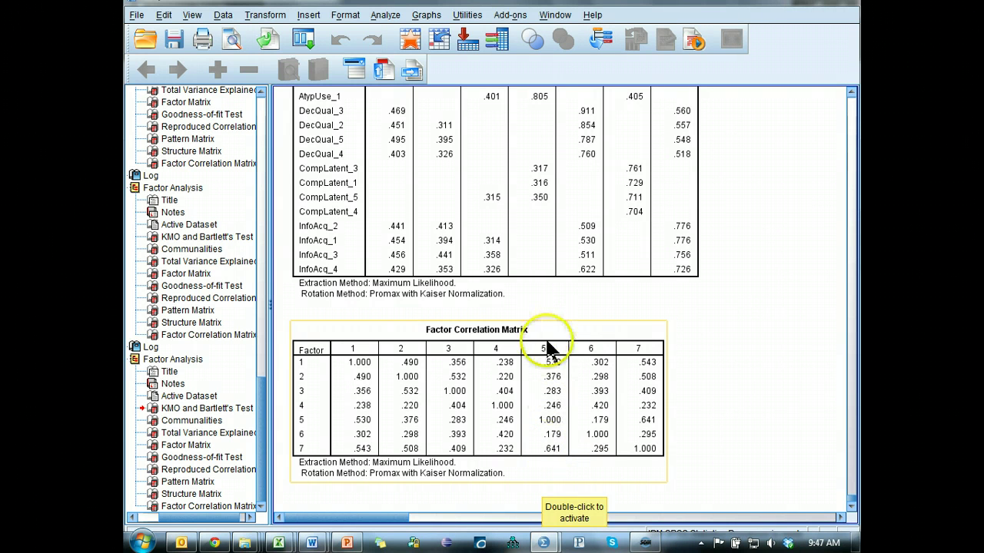
# - Compare against the Pattern Matrix, then reselect the Factor Correlation Matrix, largest correlation .641 between factors 5 and 7
pyautogui.scroll(10, 670, 377)
pyautogui.scroll(10, 669, 380)
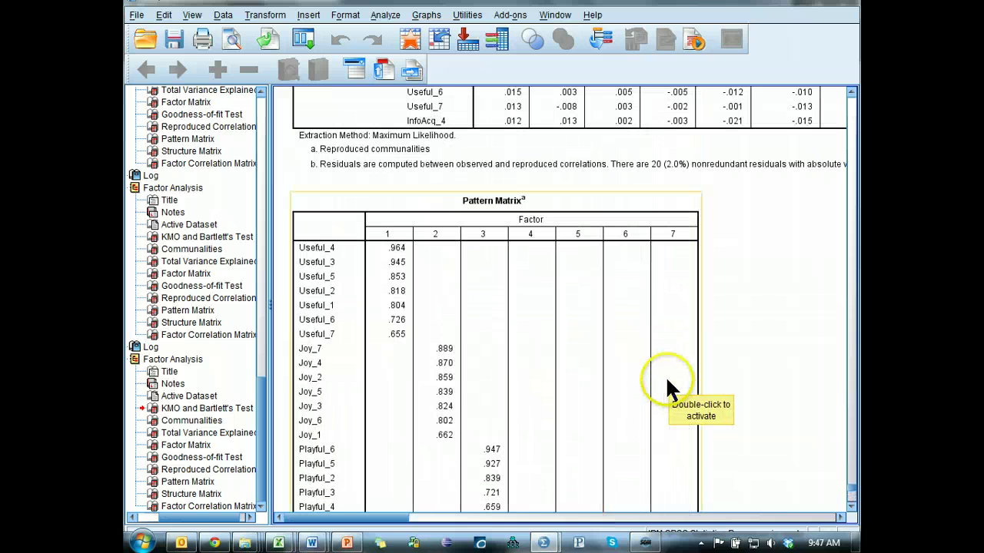
pyautogui.click(575, 242)
pyautogui.scroll(-6, 584, 285)
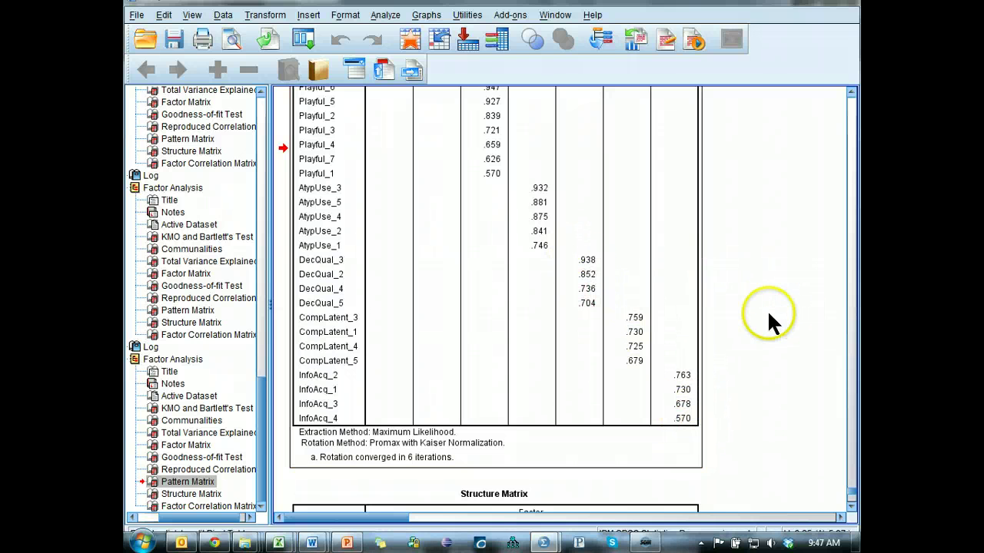
pyautogui.scroll(-10, 763, 317)
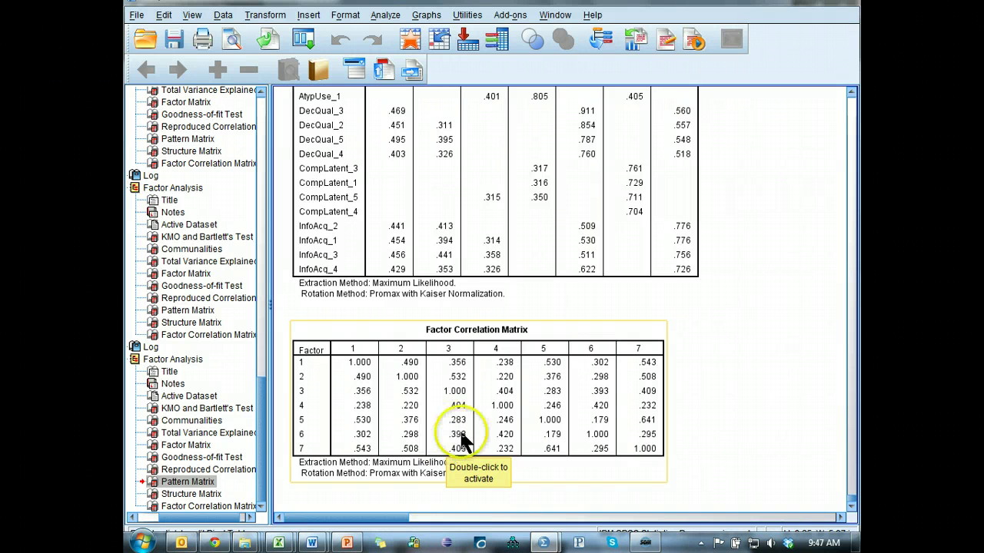
pyautogui.click(788, 398)
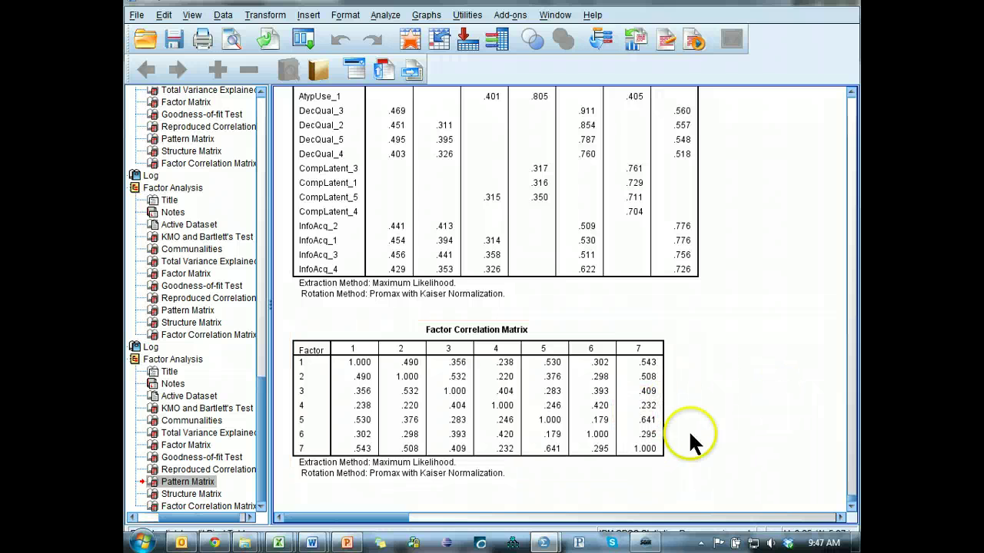
pyautogui.click(560, 476)
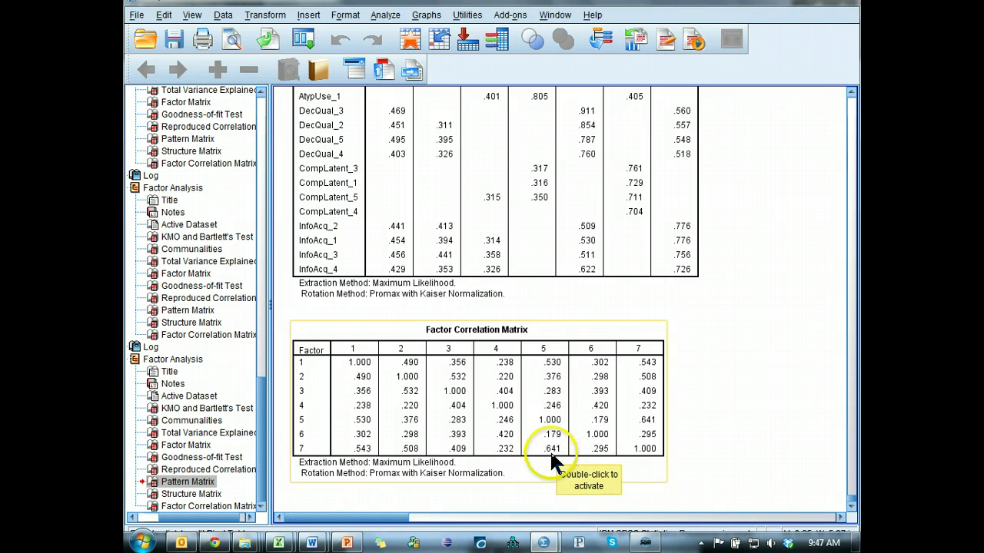
# - Compute 0.641*0.641 = 0.410881 in Windows Calculator, then close it
pyautogui.press('XF86Calculator')
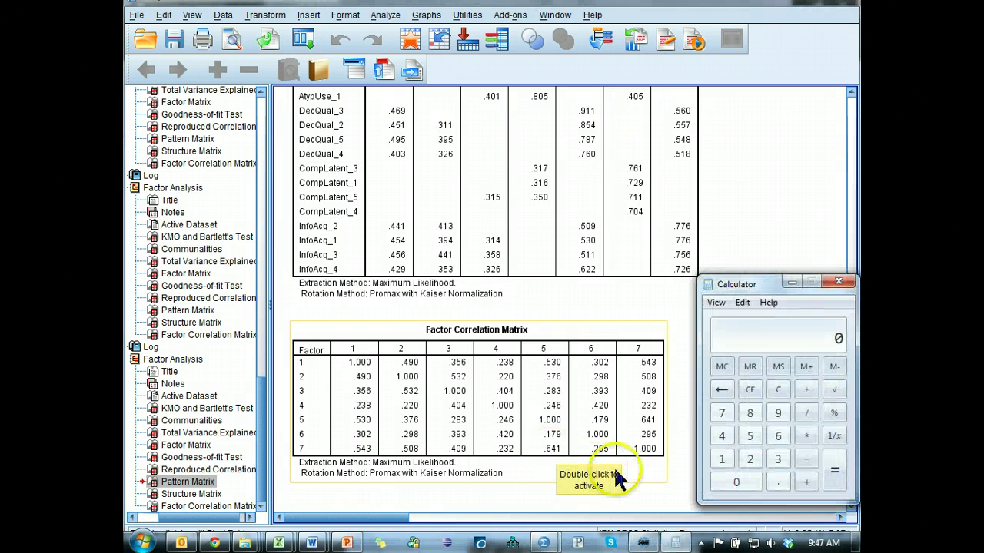
pyautogui.write('0.641*0.641')
pyautogui.press('Return')
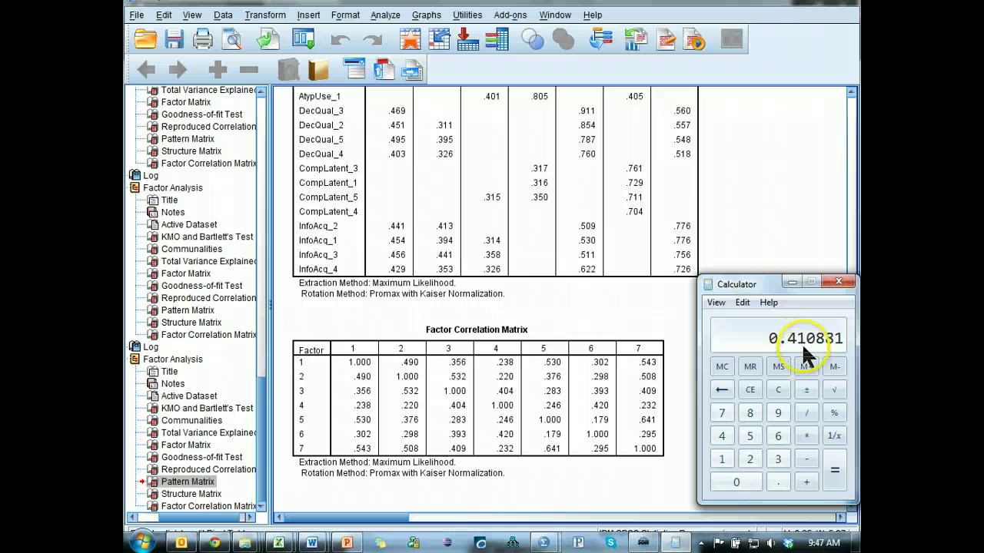
pyautogui.moveTo(754, 280); pyautogui.dragTo(690, 217)
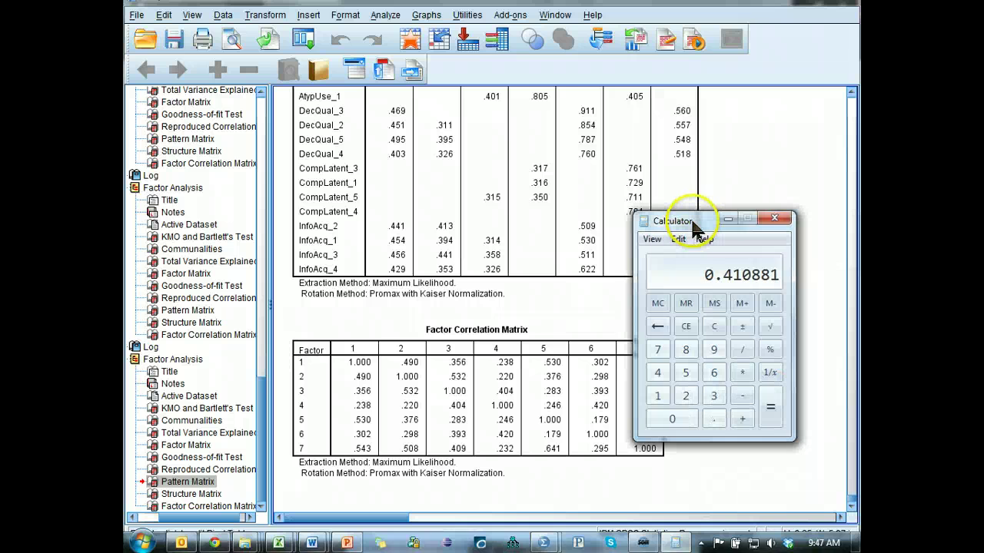
pyautogui.click(774, 219)
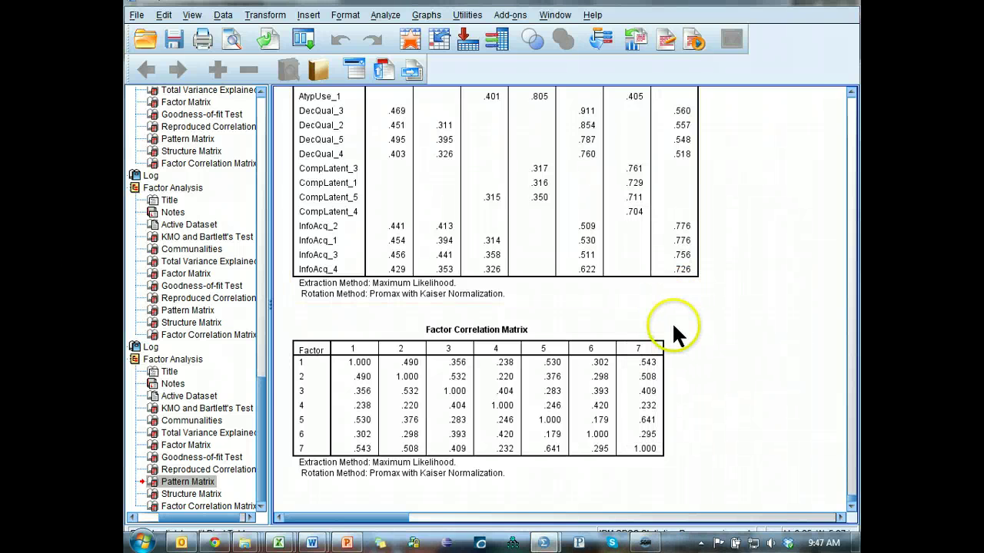
# - Mark Reliability in the Statwiki guidelines and scroll back up to the SPSS Pattern Matrix
pyautogui.hotkey('alt', 'Tab')
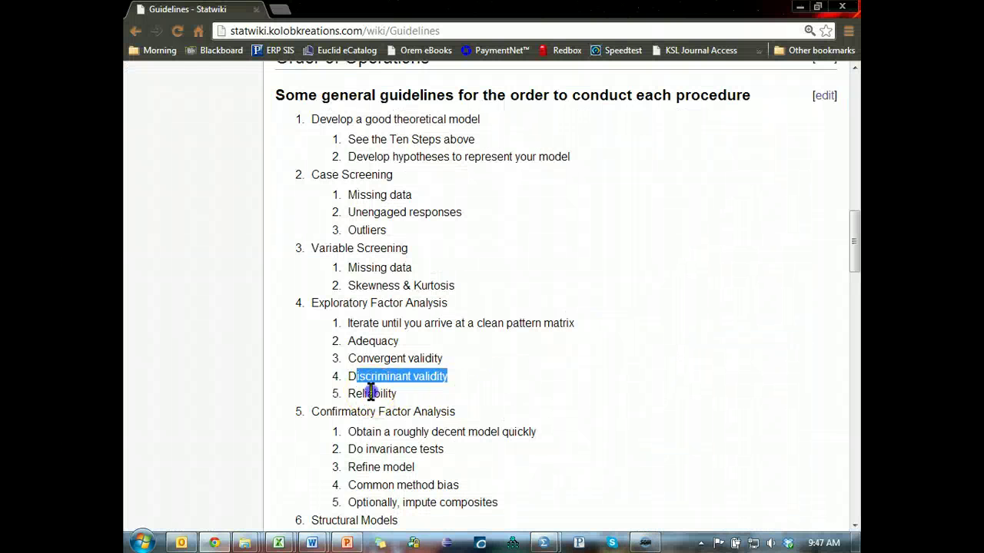
pyautogui.doubleClick(385, 394)
pyautogui.hotkey('alt', 'Tab')
pyautogui.scroll(15, 653, 362)
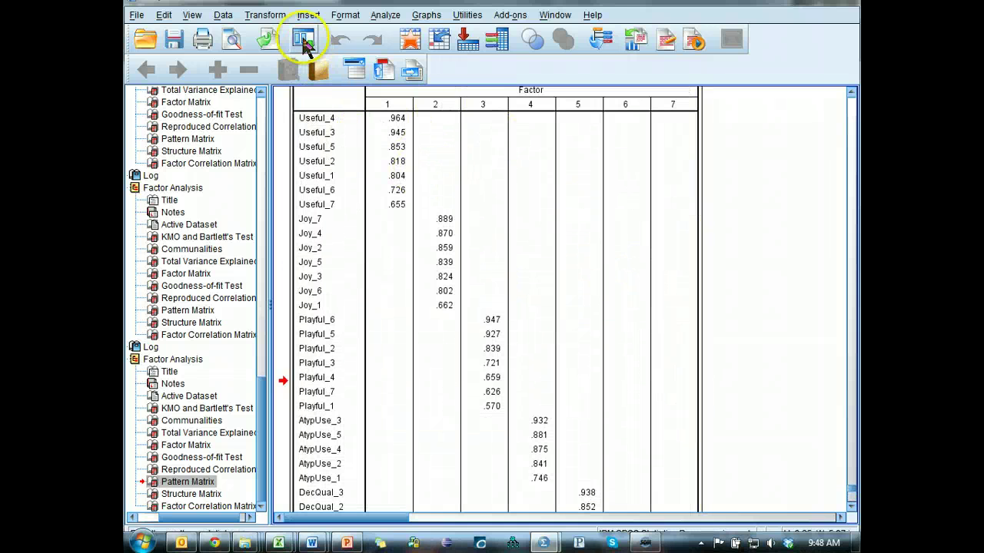
# - Open Analyze > Scale > Reliability Analysis and move the dialog off the pattern matrix
pyautogui.click(376, 17)
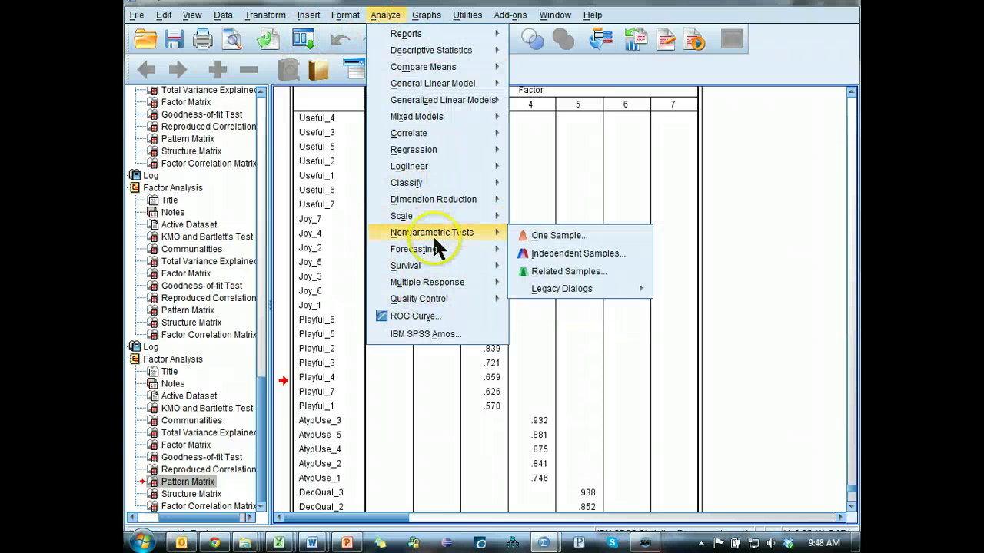
pyautogui.moveTo(445, 304)
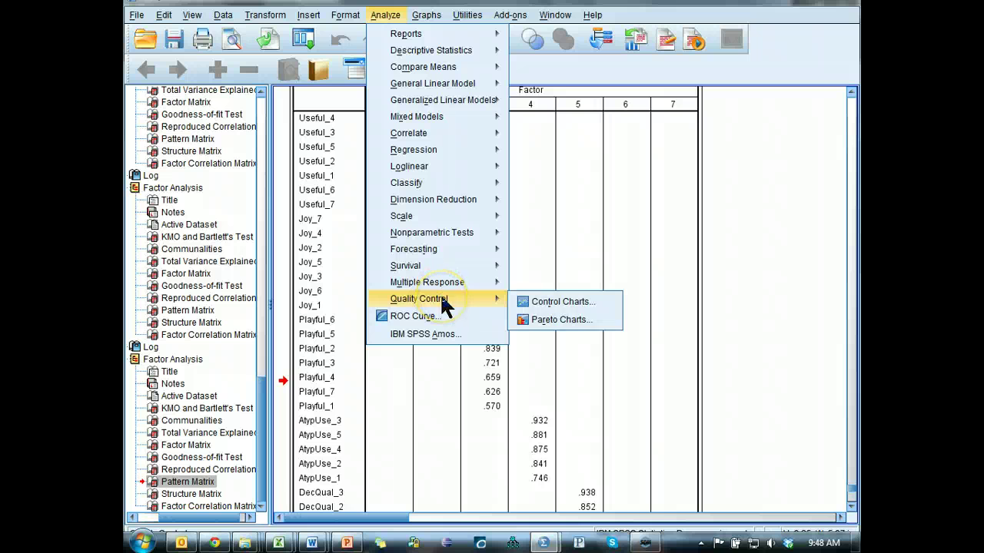
pyautogui.click(435, 196)
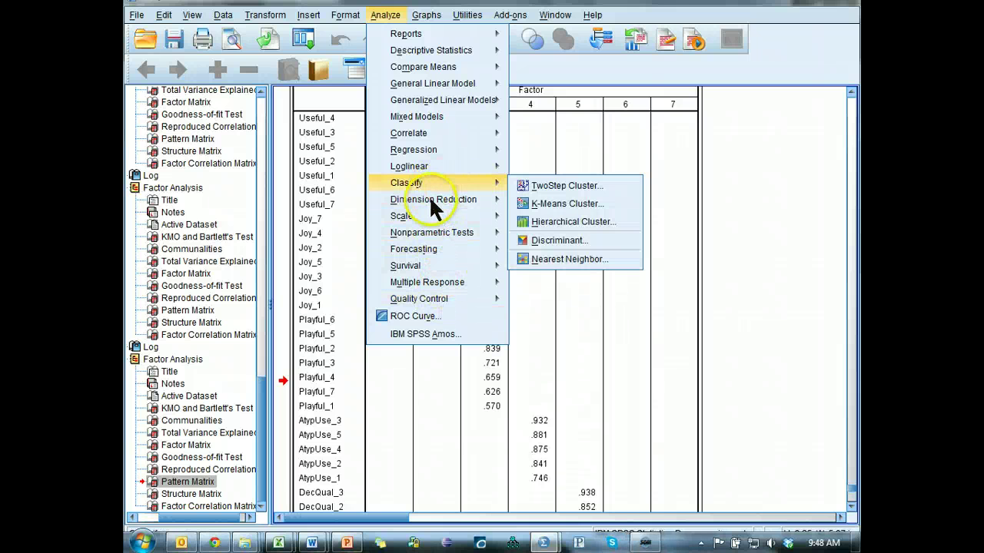
pyautogui.moveTo(430, 221)
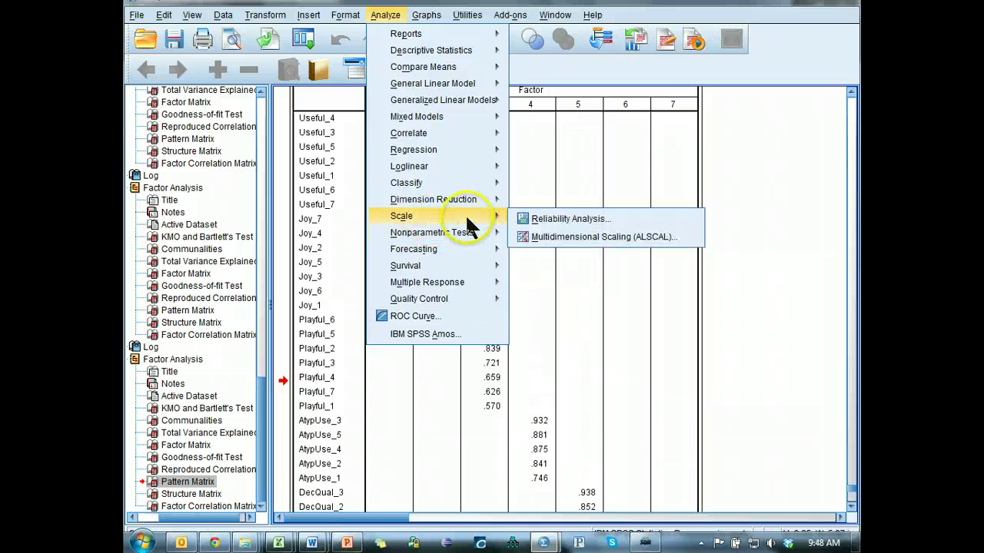
pyautogui.click(559, 217)
pyautogui.click(621, 216)
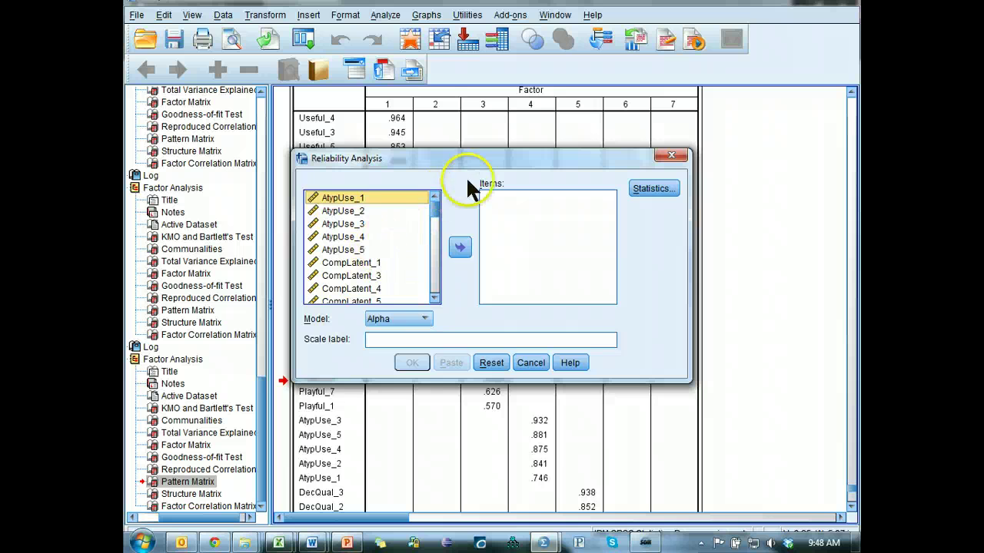
pyautogui.moveTo(477, 179); pyautogui.dragTo(658, 131)
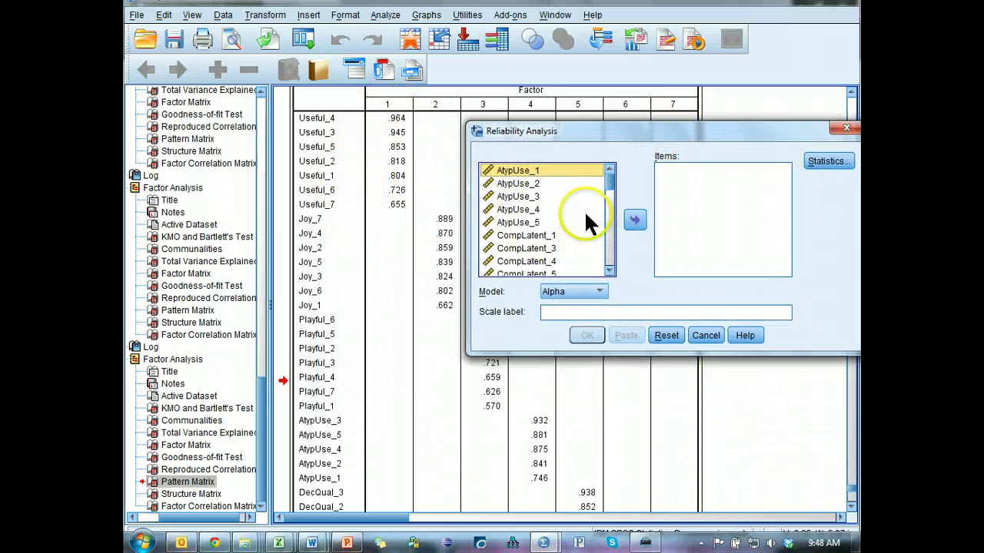
# - Run reliability on Useful_1–Useful_7 and inspect Cronbach's Alpha of .943 for 7 items
pyautogui.click(557, 235)
pyautogui.scroll(-6, 553, 239)
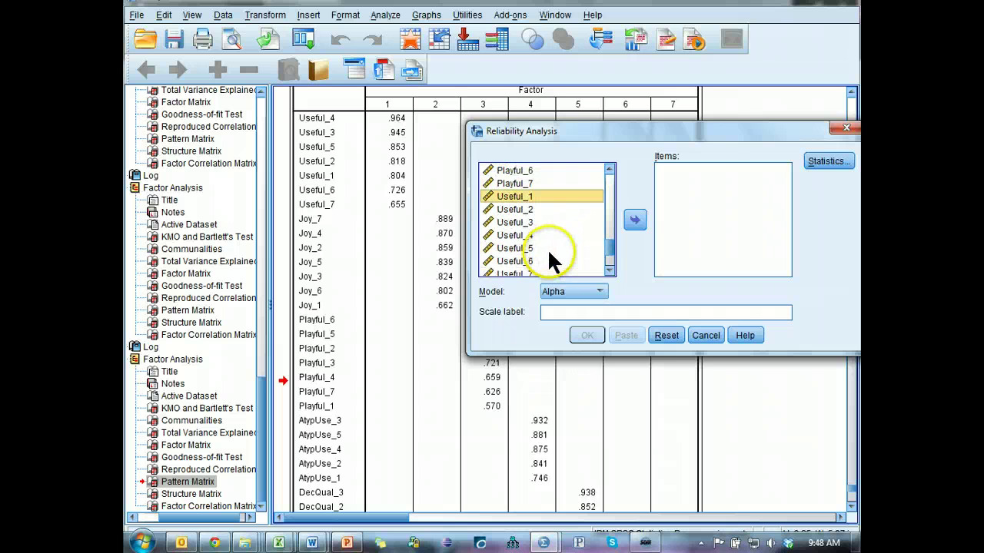
pyautogui.moveTo(540, 259); pyautogui.dragTo(540, 277)
pyautogui.click(634, 221)
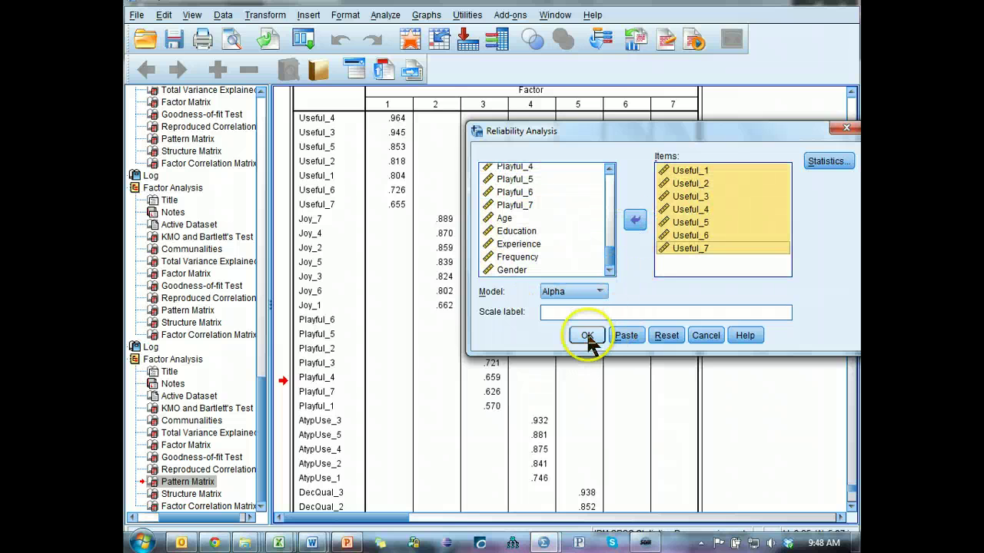
pyautogui.click(587, 335)
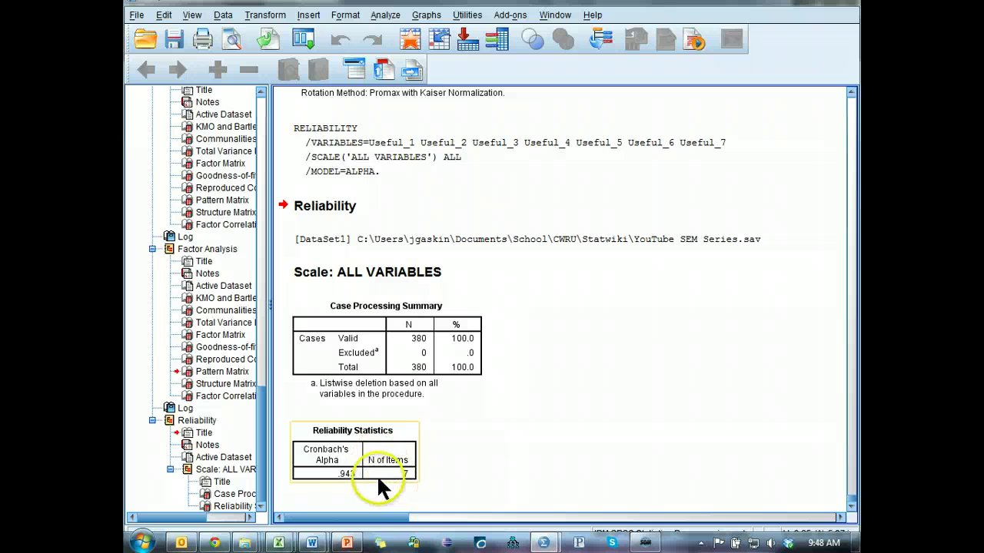
pyautogui.doubleClick(342, 474)
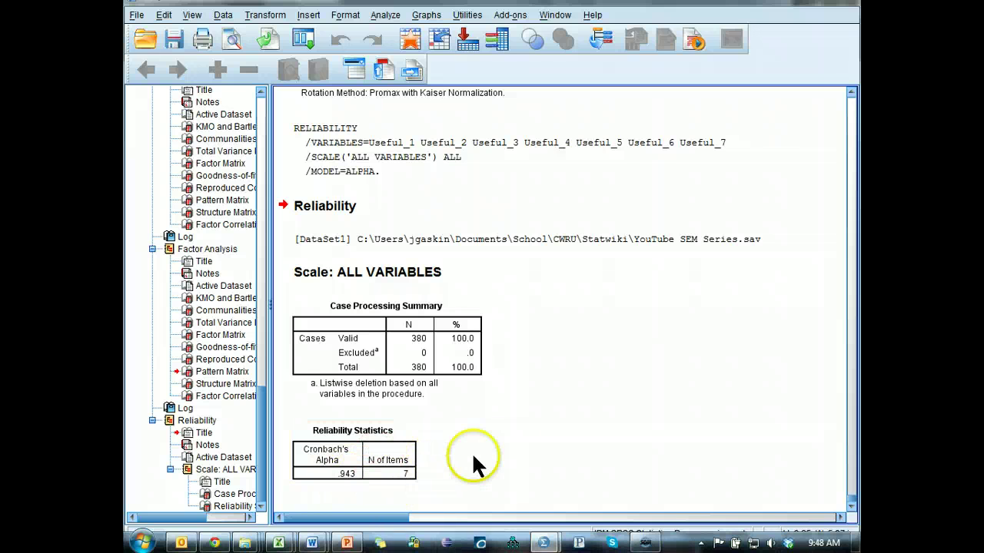
pyautogui.click(538, 417)
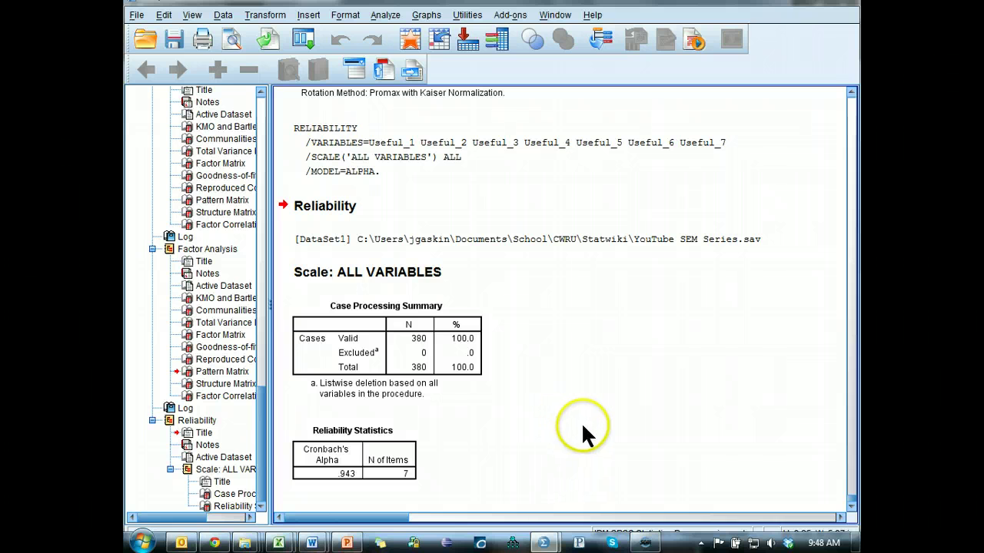
pyautogui.hotkey('alt', 'Tab')
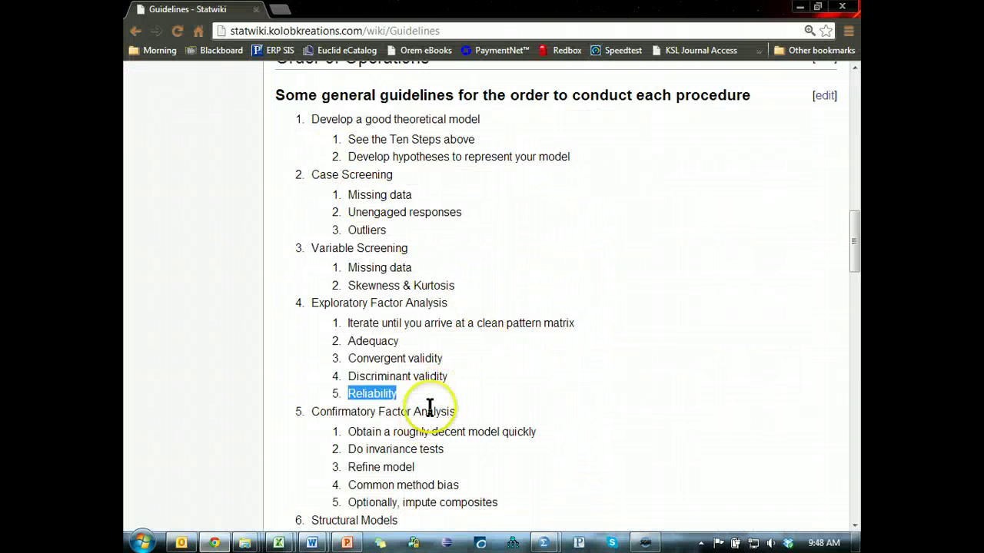
pyautogui.hotkey('alt', 'Tab')
pyautogui.hotkey('alt', 'Tab')
pyautogui.hotkey('alt', 'Tab')
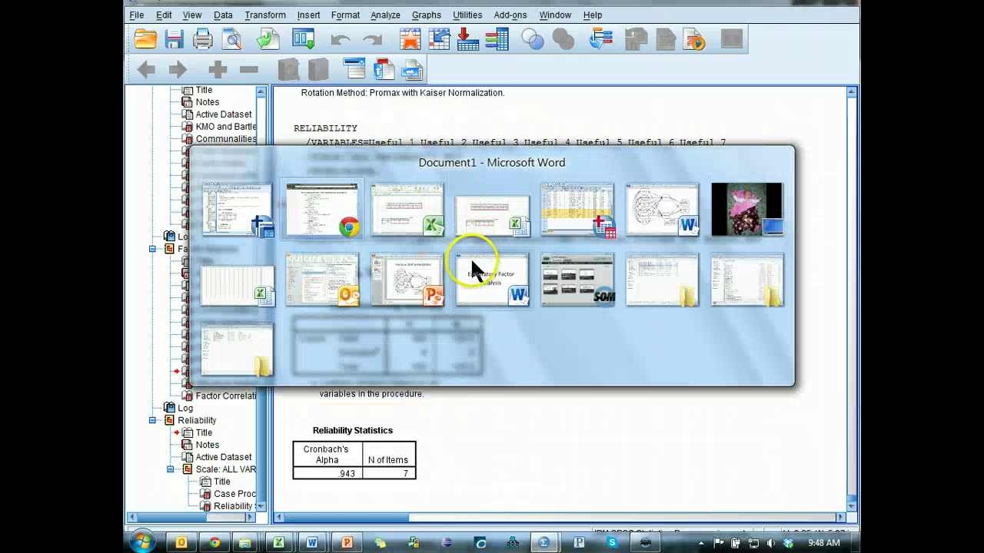
pyautogui.hotkey('alt', 'Tab')
pyautogui.hotkey('alt', 'Tab')
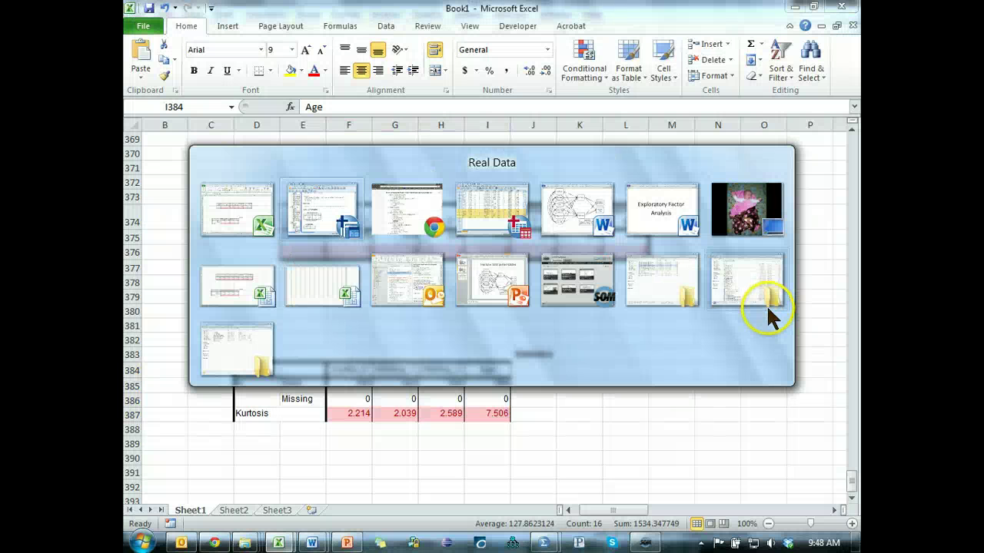
# - Rerun Reliability Analysis with Playful_1–Playful_7 as items, giving Cronbach's alpha .912
pyautogui.click(304, 38)
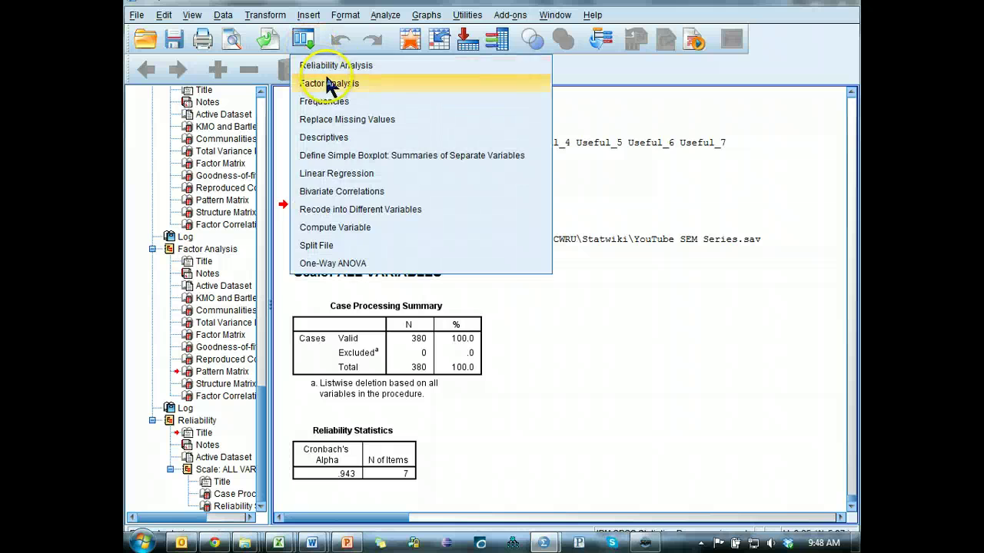
pyautogui.click(333, 61)
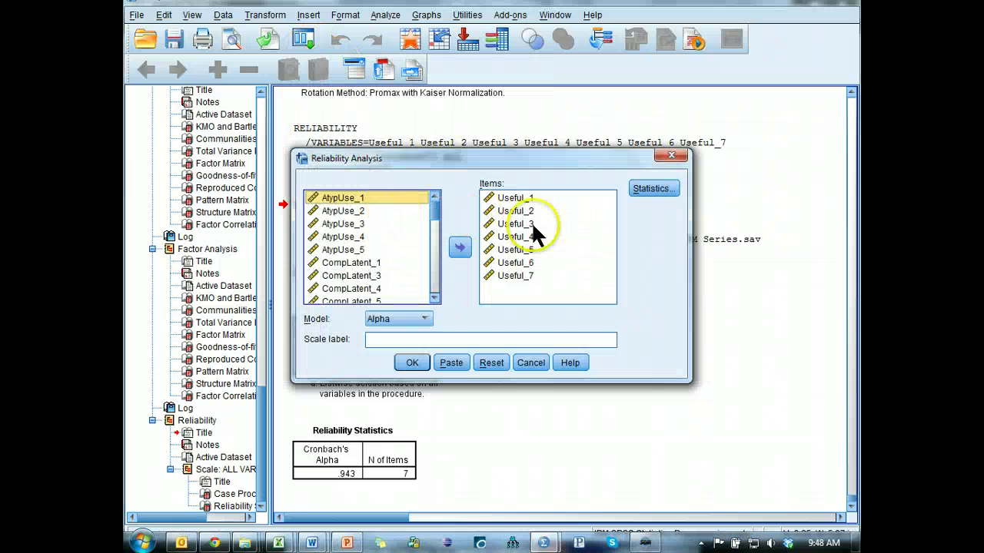
pyautogui.click(538, 200)
pyautogui.hotkey('shift', 'End')
pyautogui.click(459, 246)
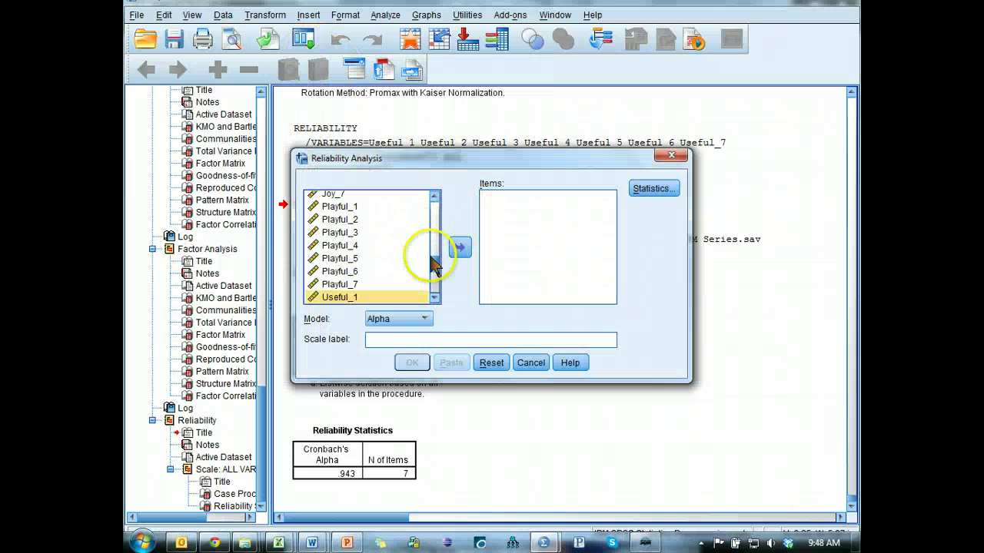
pyautogui.click(347, 206)
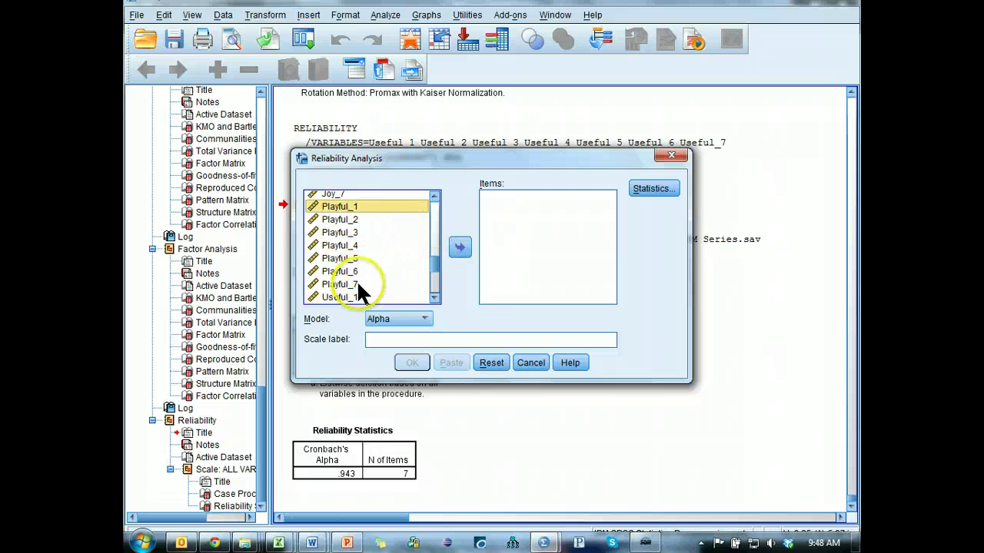
pyautogui.keyDown('shift'); pyautogui.click(357, 285); pyautogui.keyUp('shift')
pyautogui.click(459, 246)
pyautogui.click(414, 363)
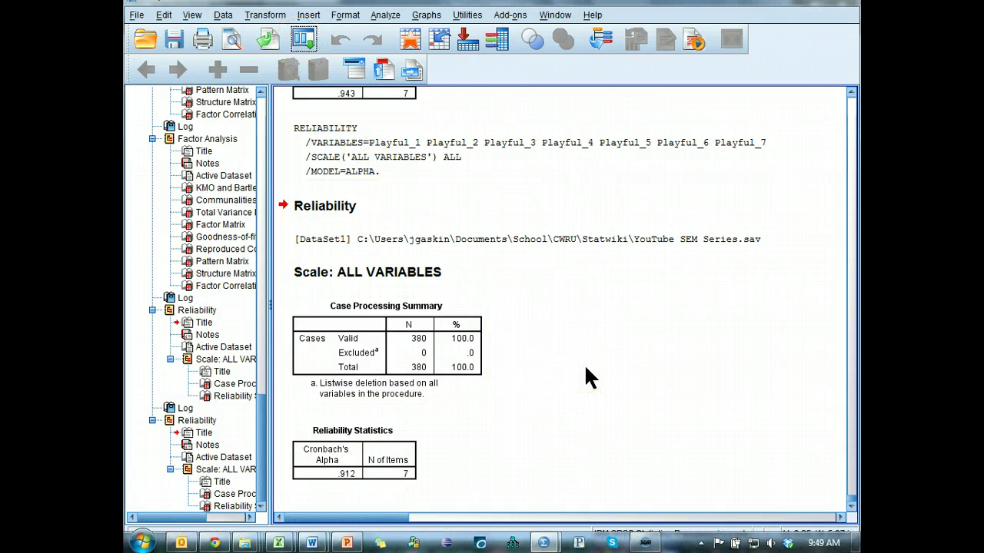
pyautogui.click(349, 126)
# - Rerun it on the four CompLatent items for alpha .816, then return to the Word pattern matrix
pyautogui.click(305, 39)
pyautogui.click(343, 64)
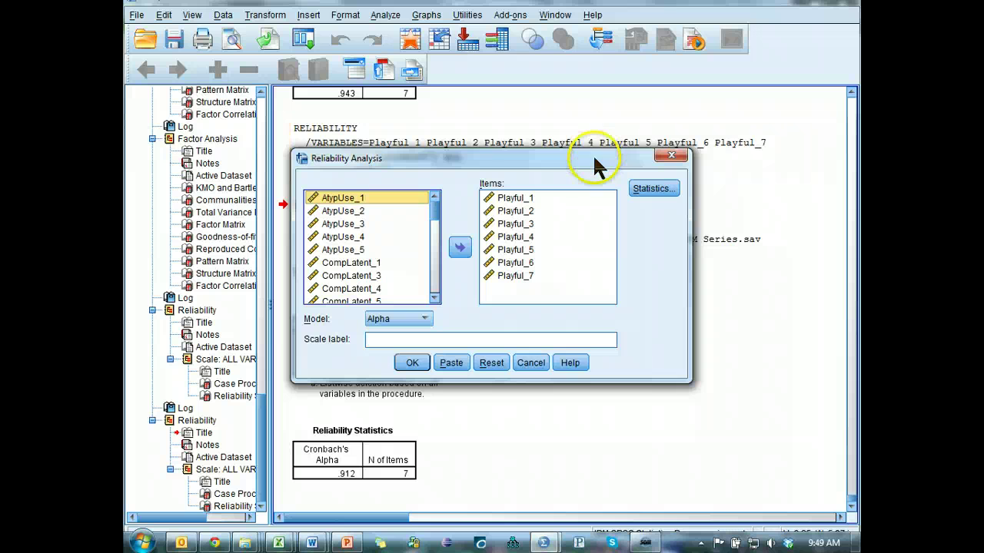
pyautogui.click(580, 194)
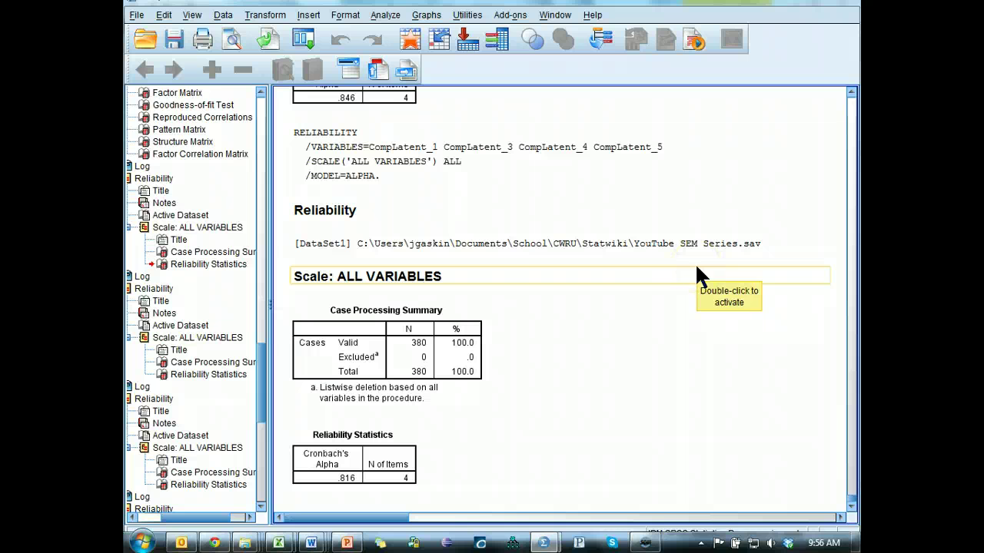
pyautogui.click(698, 359)
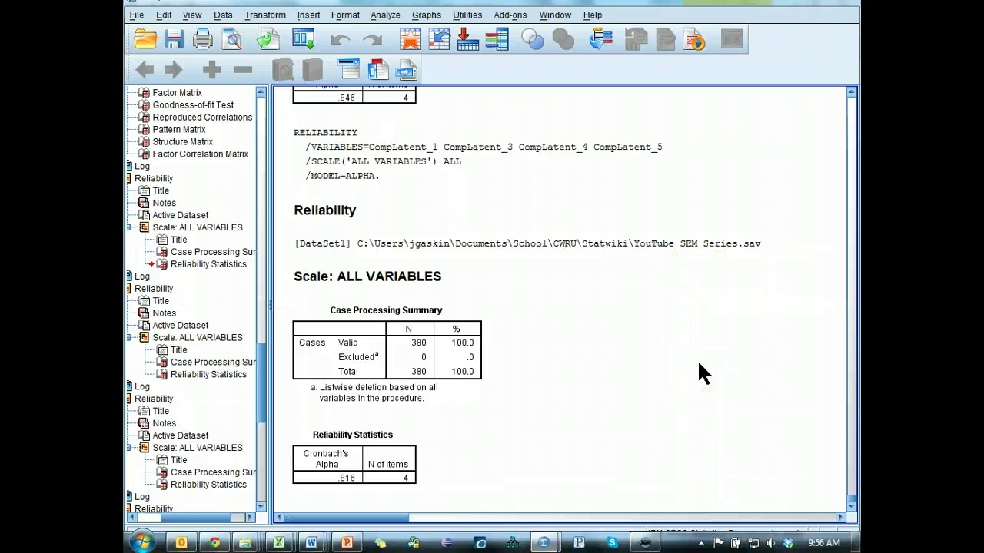
pyautogui.hotkey('alt', 'Tab')
pyautogui.click(501, 253)
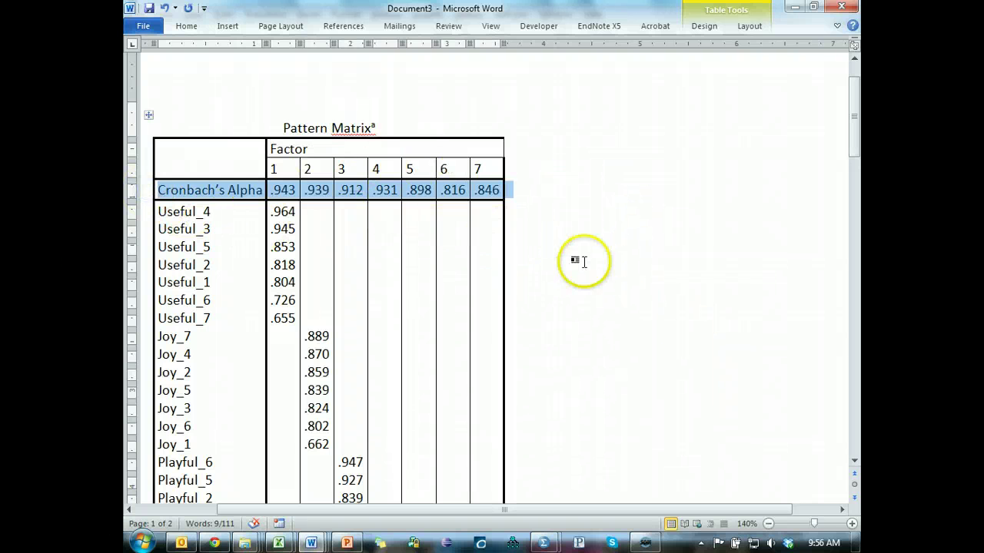
# - Bold the Cronbach's Alpha label and its seven values, .943 through .846
pyautogui.click(175, 191)
pyautogui.moveTo(267, 191); pyautogui.dragTo(269, 191)
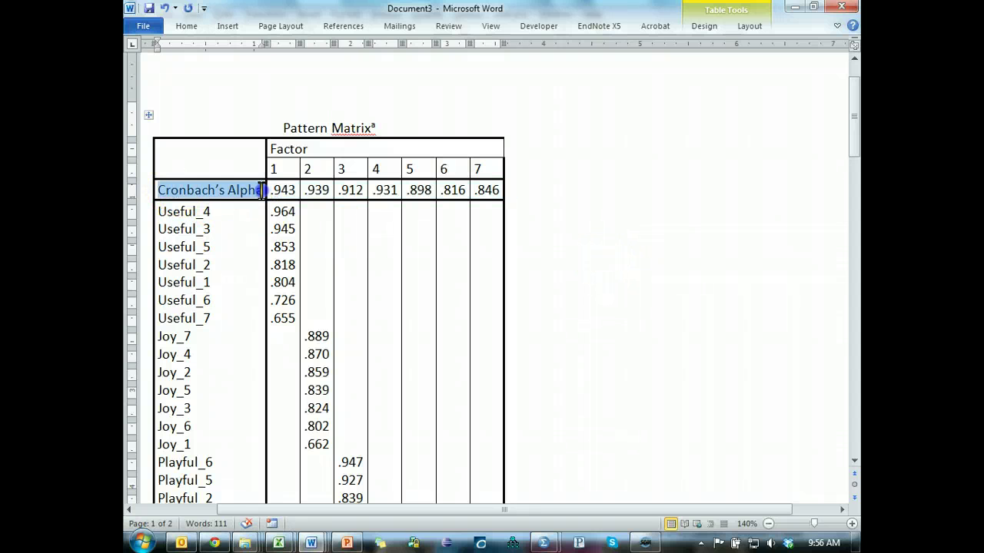
pyautogui.hotkey('ctrl', 'b')
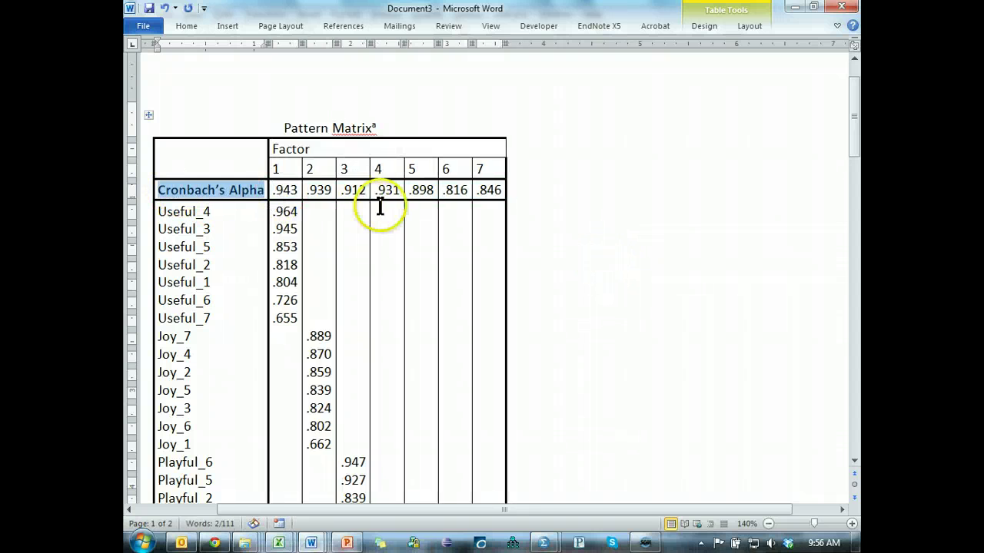
pyautogui.click(500, 192)
pyautogui.moveTo(501, 193); pyautogui.dragTo(284, 191)
pyautogui.hotkey('ctrl', 'b')
pyautogui.click(657, 234)
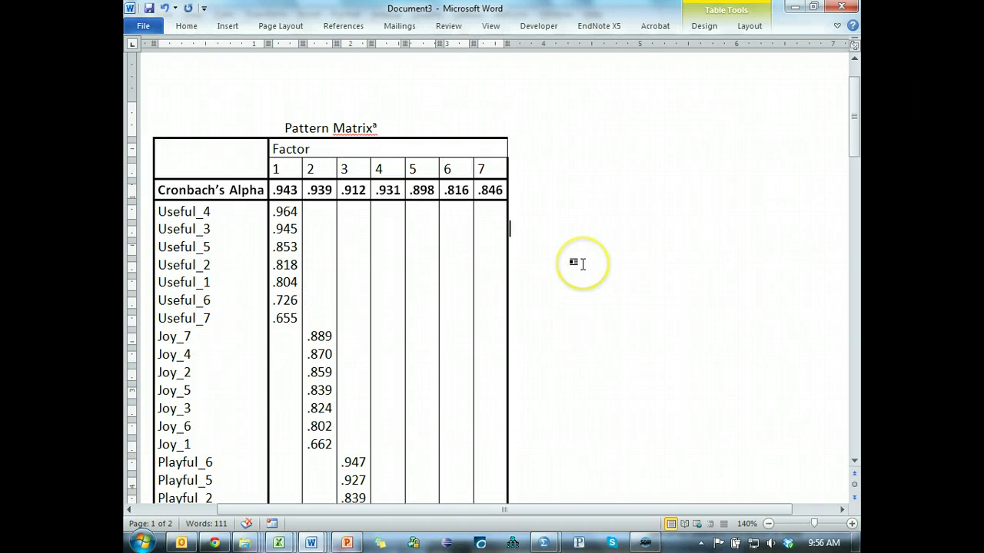
# - Switch to the Statwiki Guidelines page in the browser
pyautogui.hotkey('alt', 'Tab')
pyautogui.hotkey('alt', 'Tab')
pyautogui.hotkey('alt', 'Tab')
pyautogui.hotkey('alt', 'Tab')
pyautogui.hotkey('alt', 'Tab')
pyautogui.hotkey('alt', 'Tab')
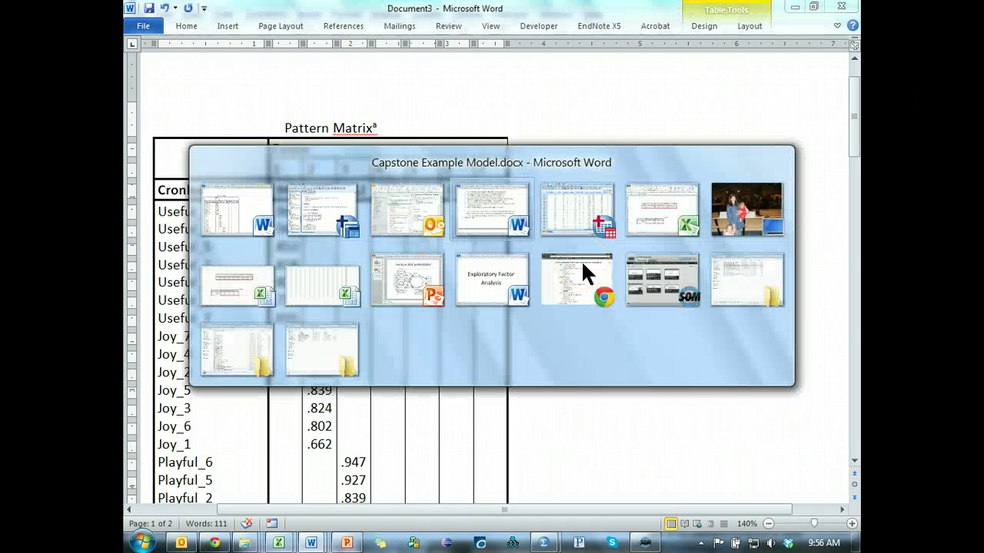
pyautogui.hotkey('alt', 'Tab')
pyautogui.click(541, 286)
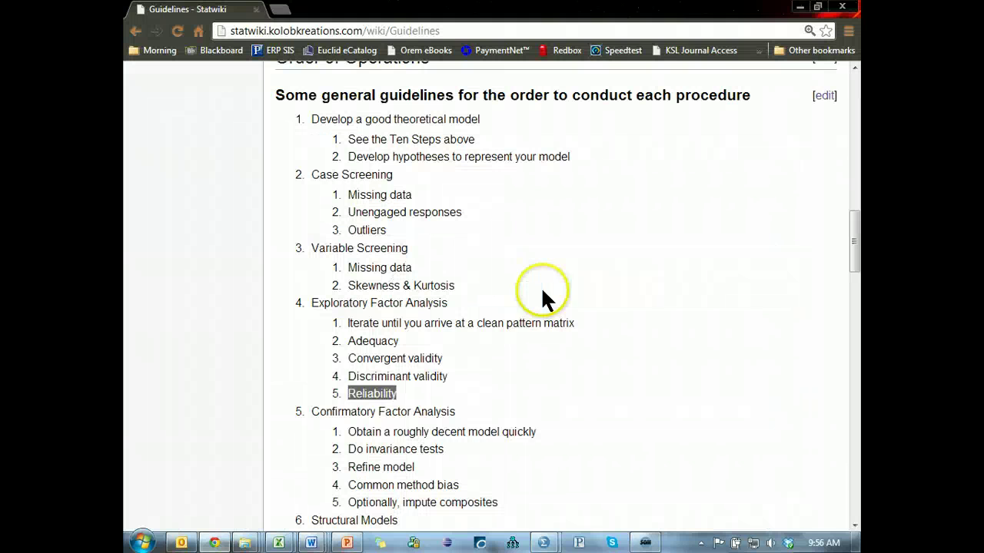